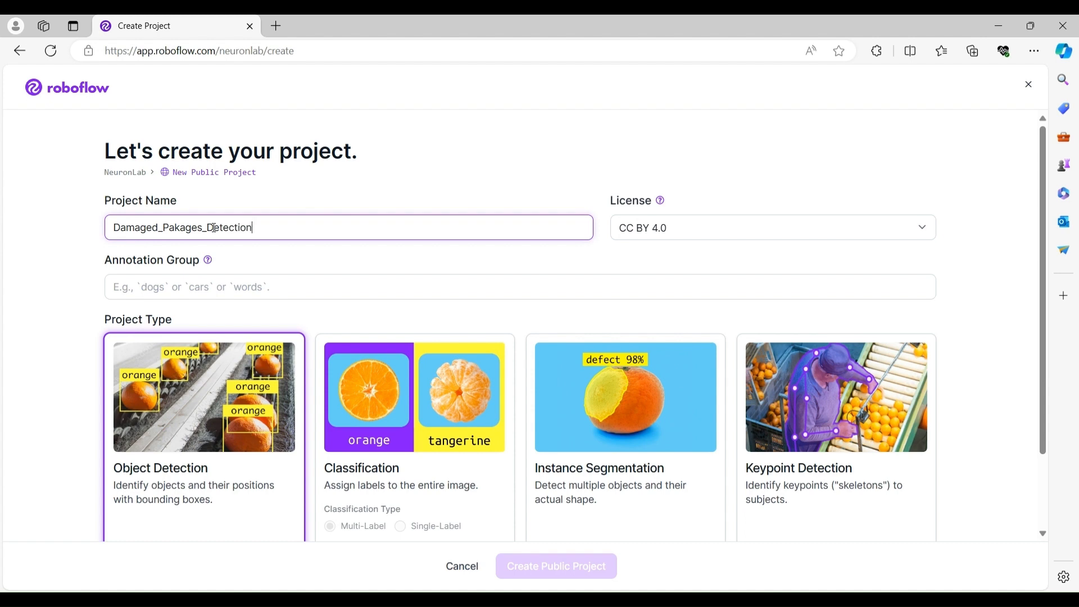
# Set the annotation group to Damaged-Paka and create the public project.
pyautogui.click(222, 288)
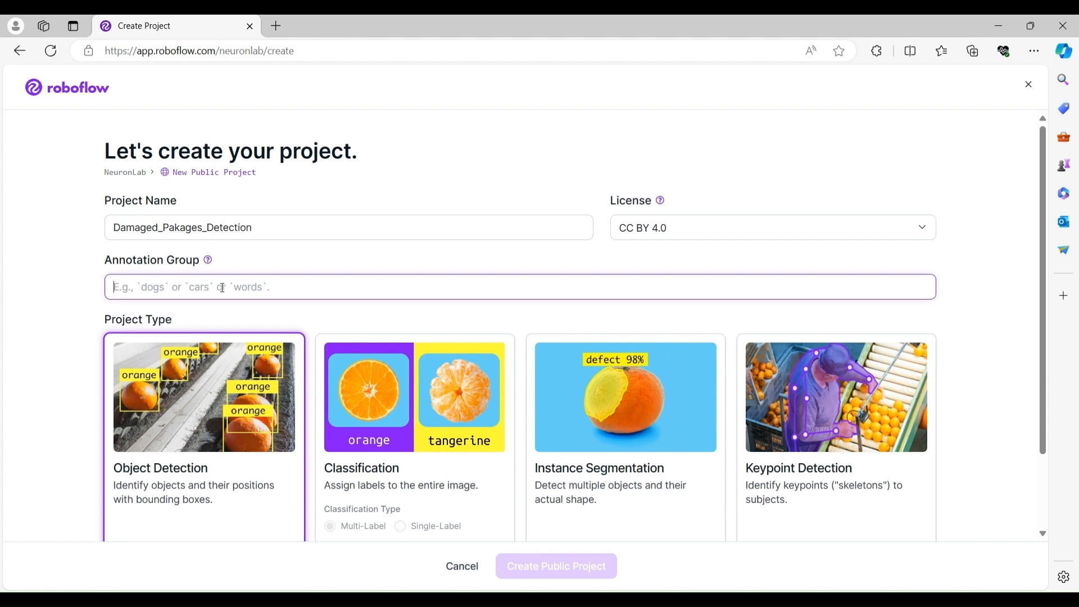
pyautogui.write('Damaged')
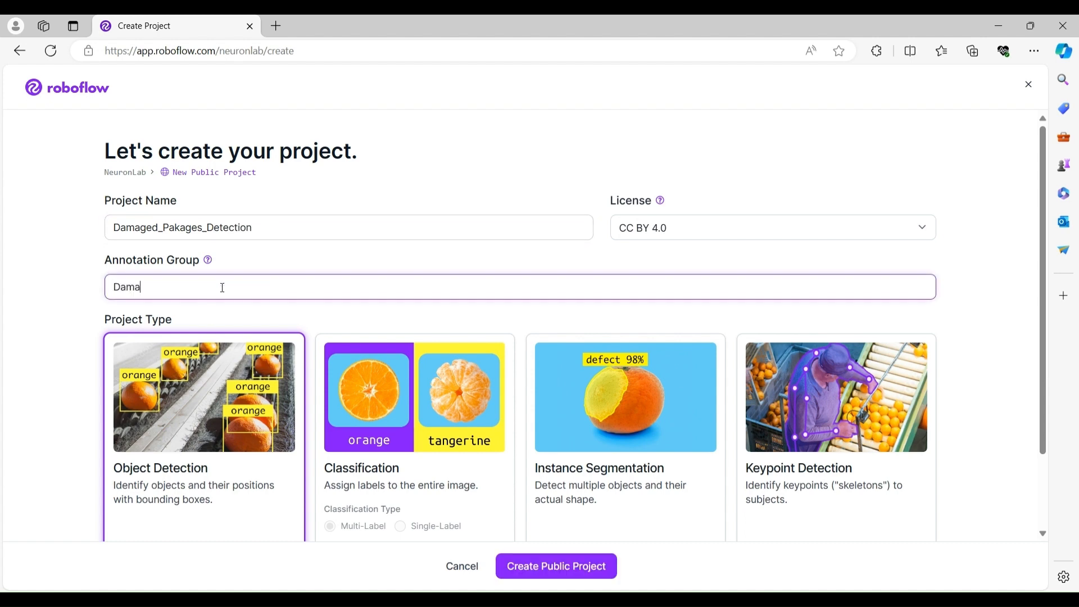
pyautogui.write('-Pakages')
pyautogui.click(541, 573)
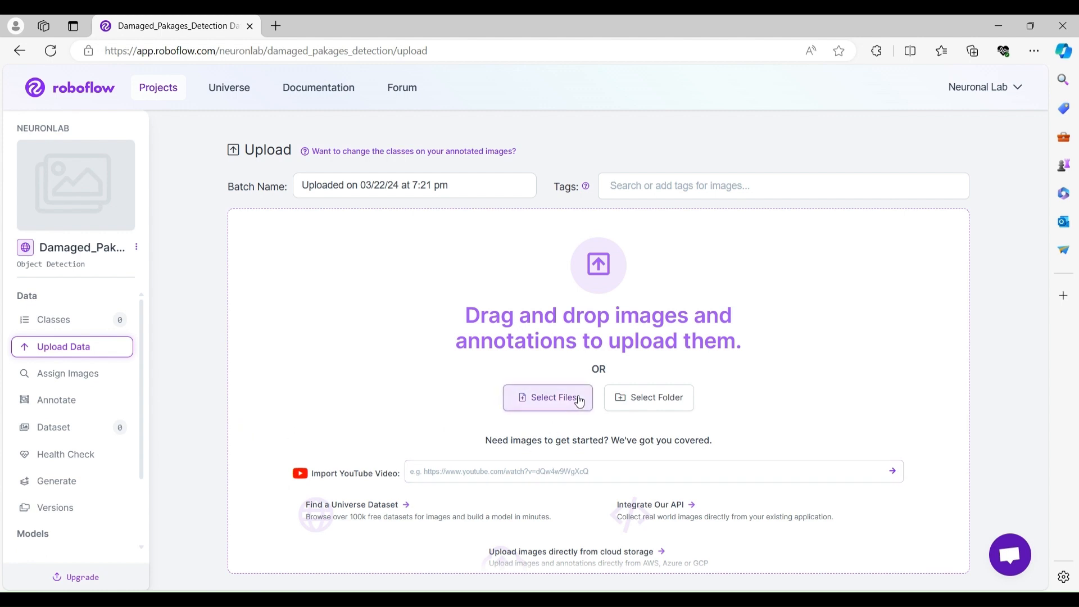
# Upload all images from the damaged › side folder of the Damaged Pakages Detection directory.
pyautogui.click(545, 397)
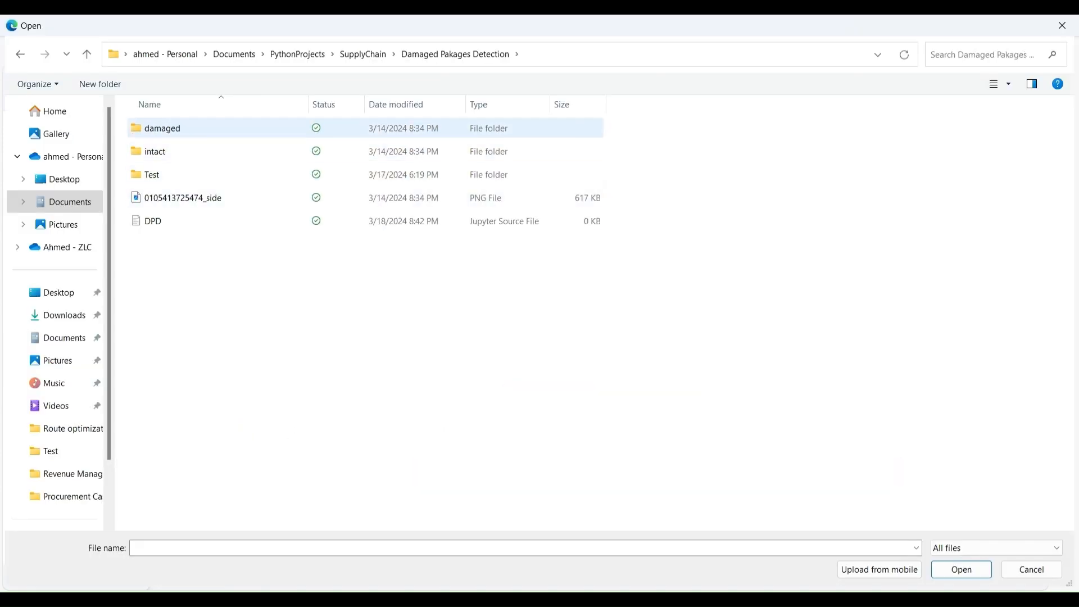
pyautogui.doubleClick(165, 136)
pyautogui.doubleClick(165, 133)
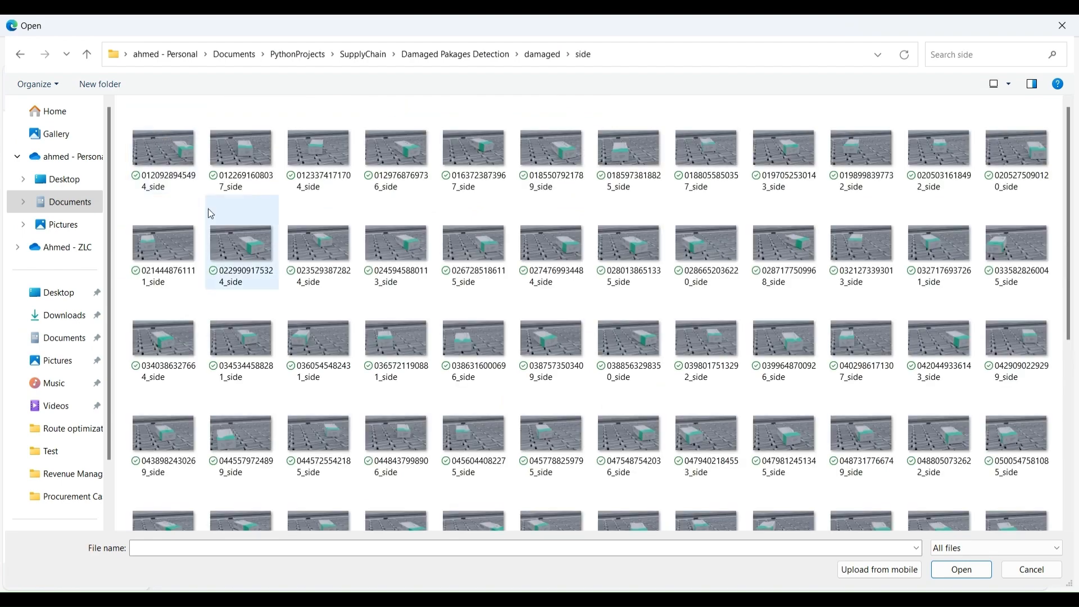
pyautogui.hotkey('ctrl', 'a')
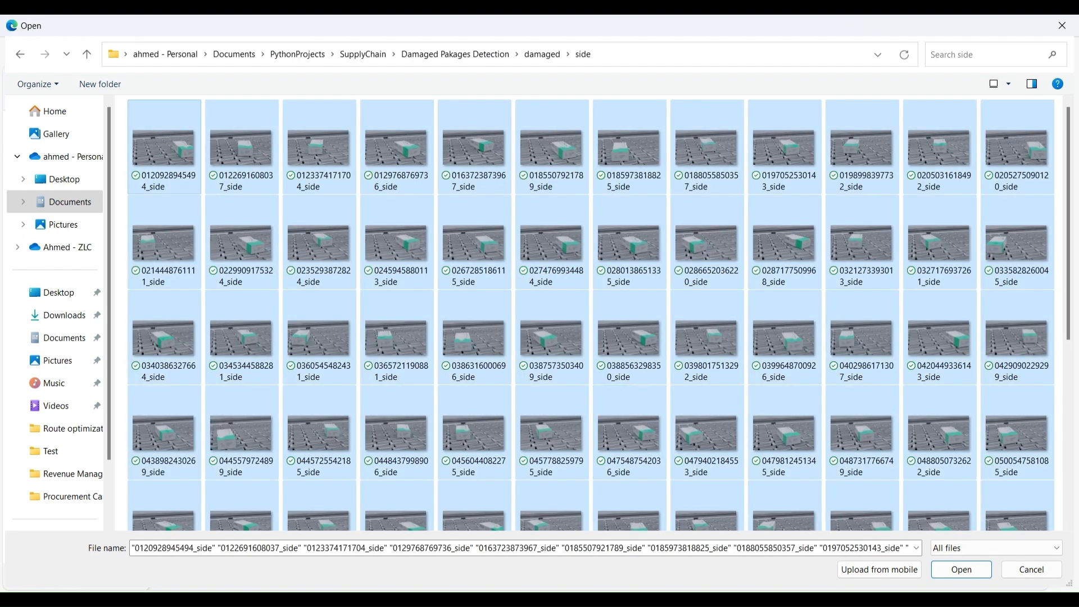
pyautogui.click(961, 570)
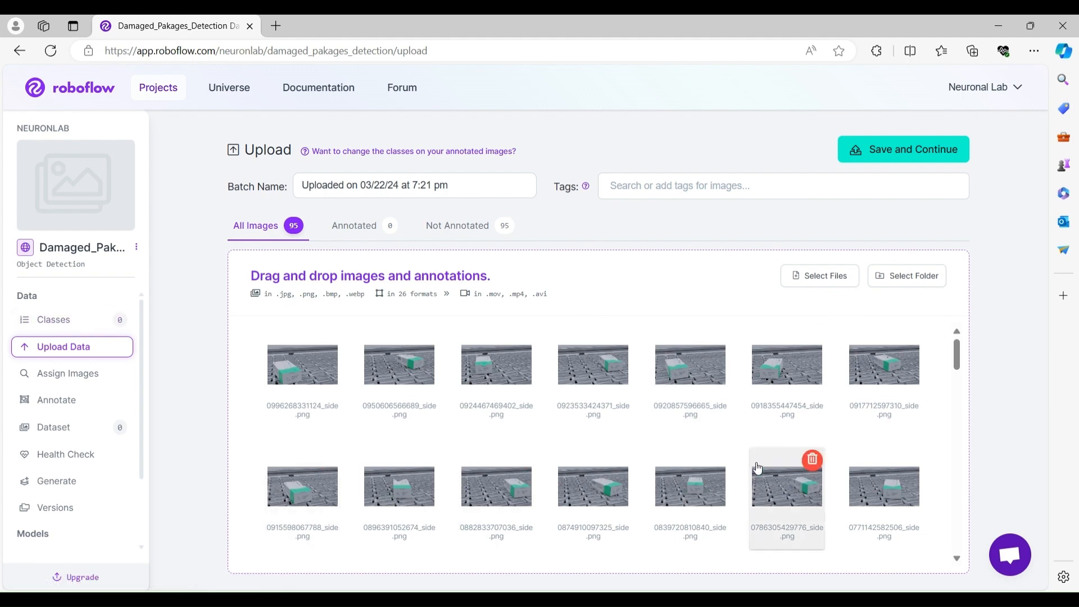
# Save the uploaded batch and choose Auto Label as the labeling method.
pyautogui.click(892, 150)
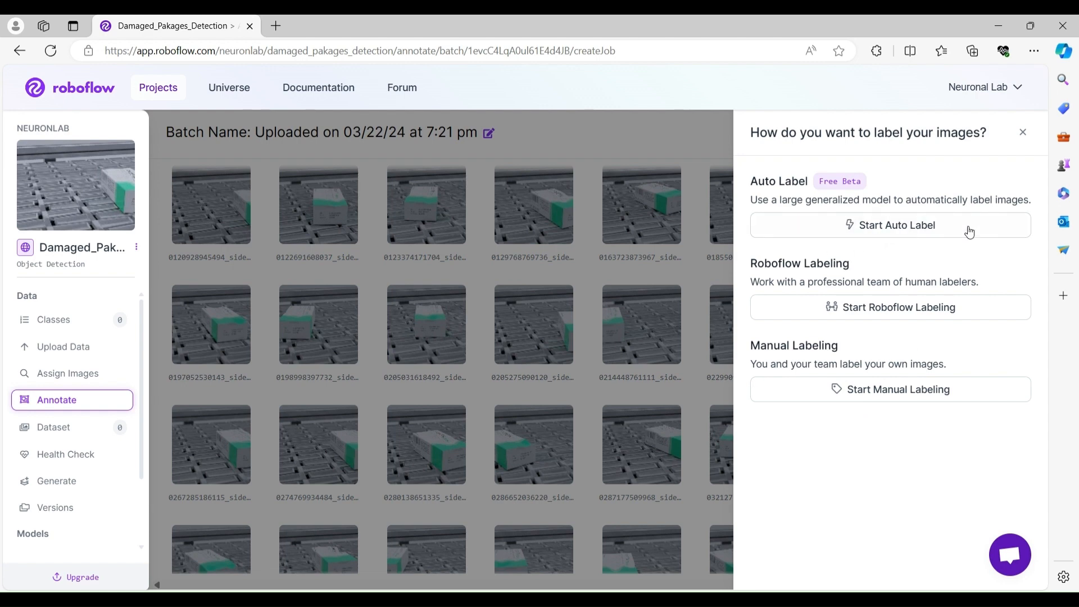
pyautogui.click(881, 220)
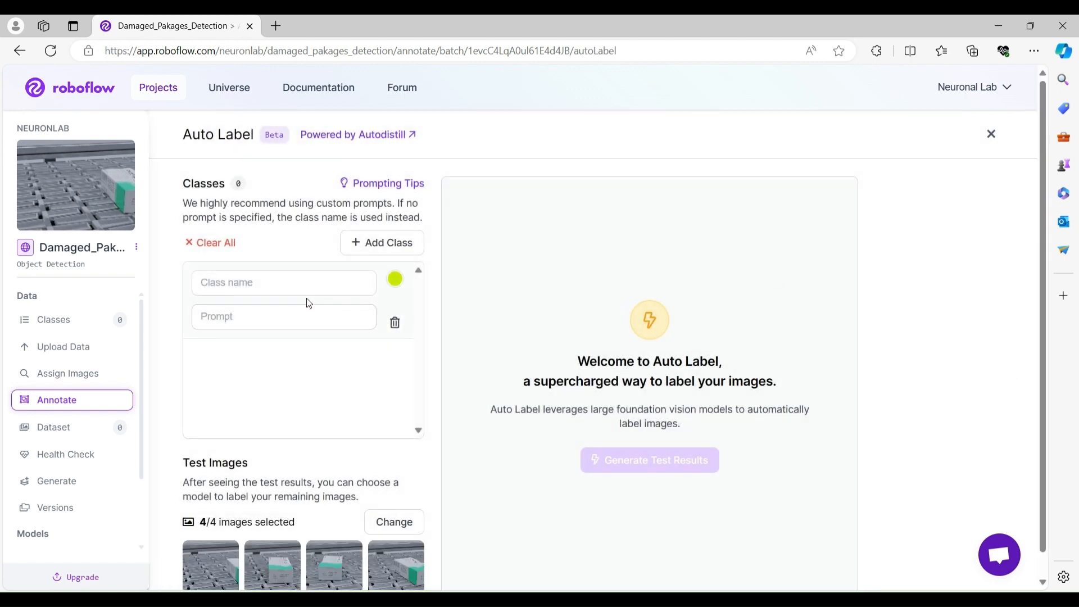
pyautogui.click(309, 284)
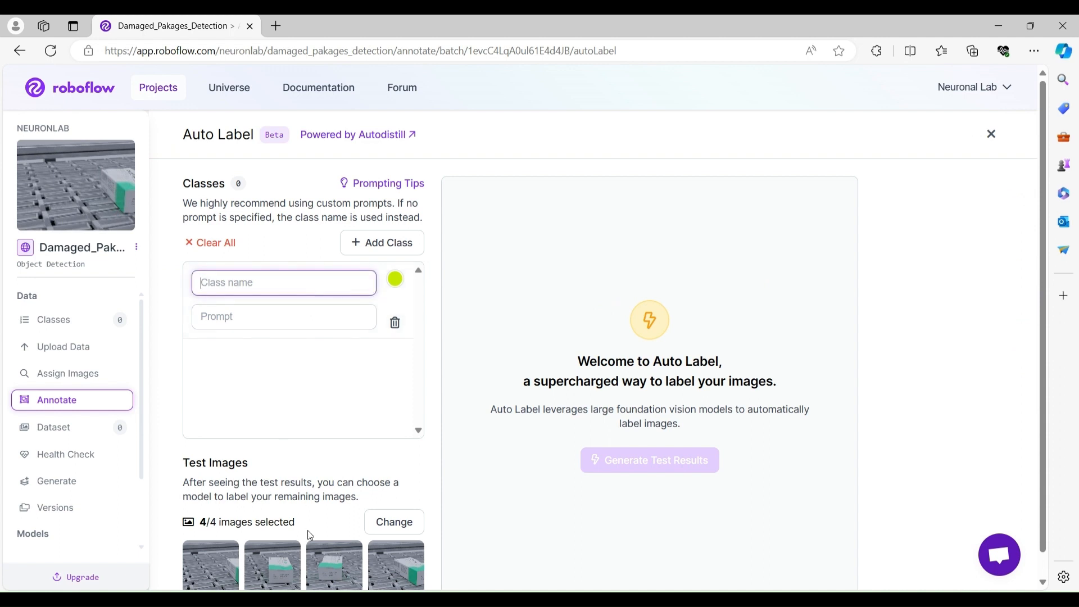
pyautogui.scroll(-1, 233, 540)
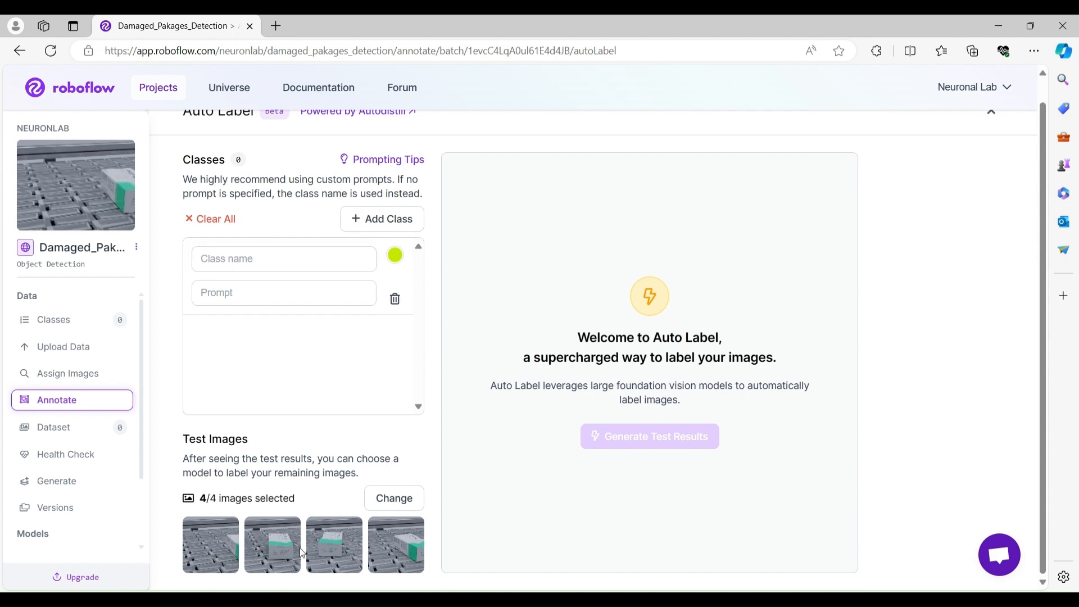
# Name the class Damaged-Side with the prompt 'Medicine pakages damaged from the sides'.
pyautogui.click(244, 261)
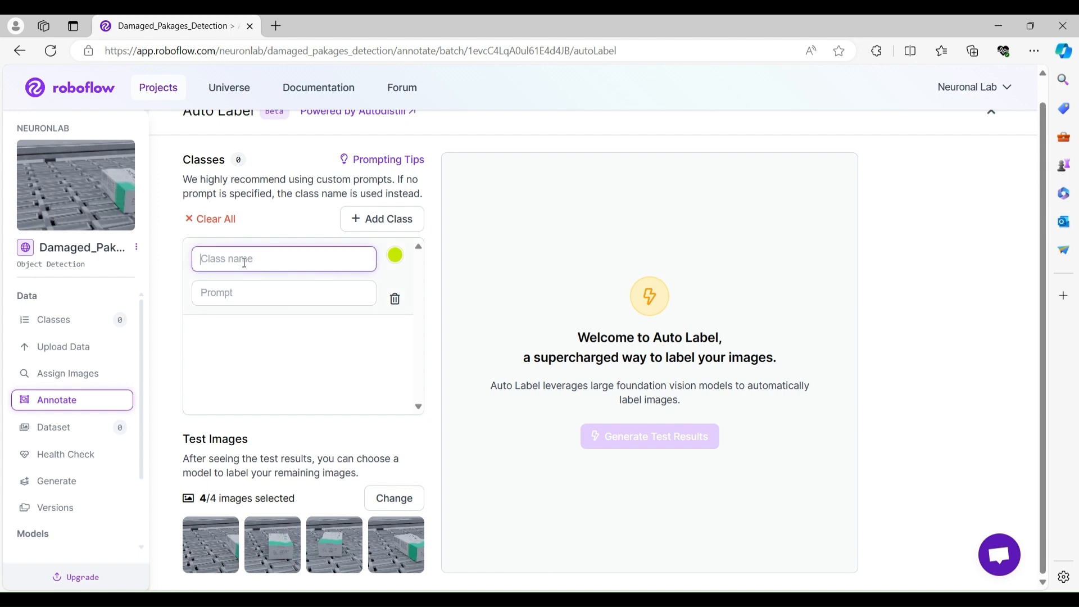
pyautogui.write('Damaged-Side')
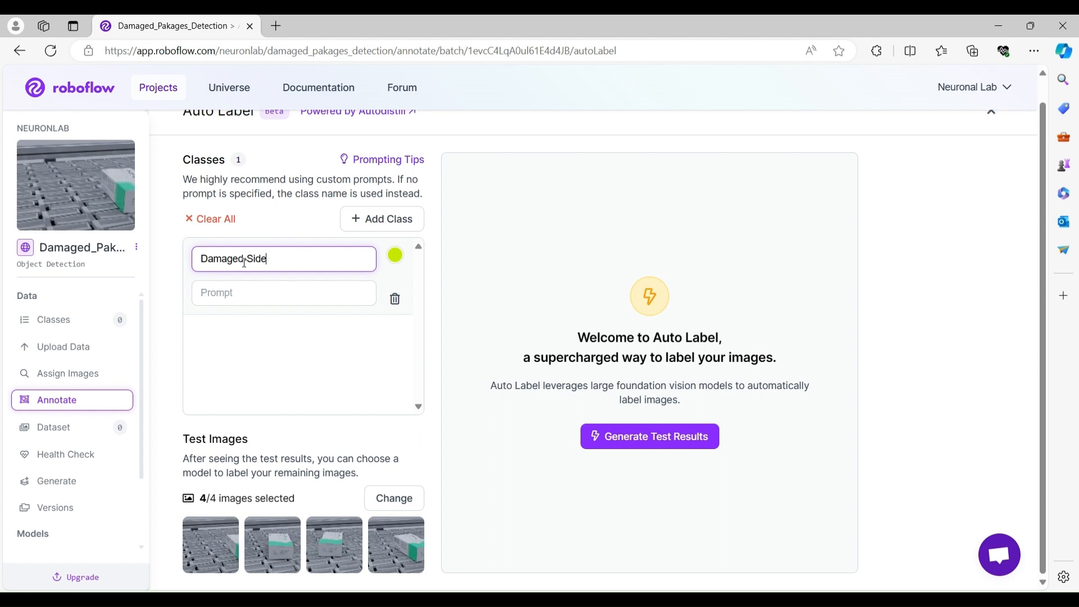
pyautogui.click(261, 286)
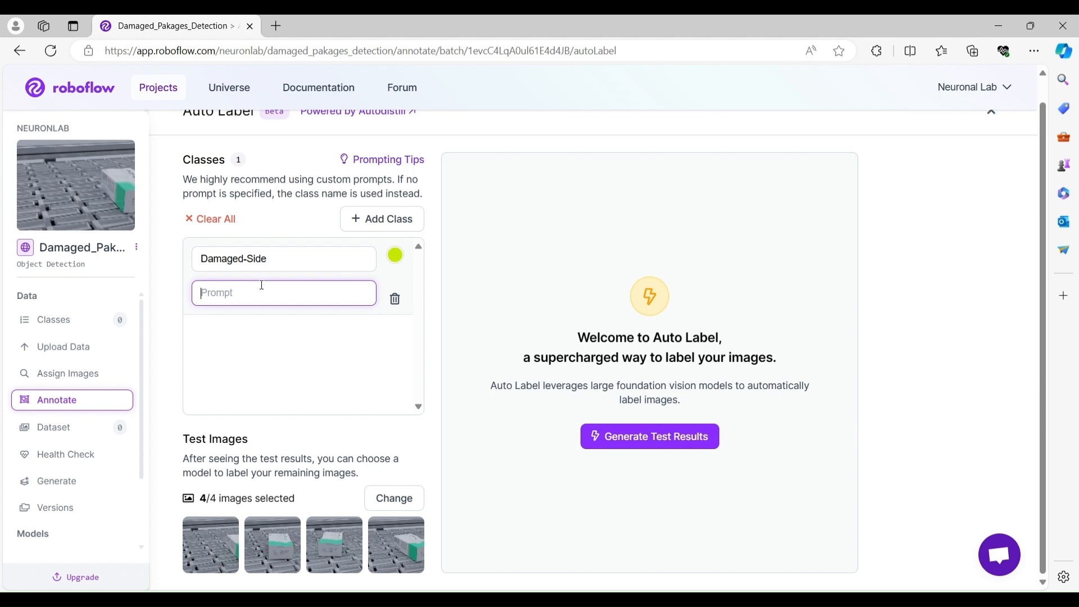
pyautogui.write('Medicine images damaged from the')
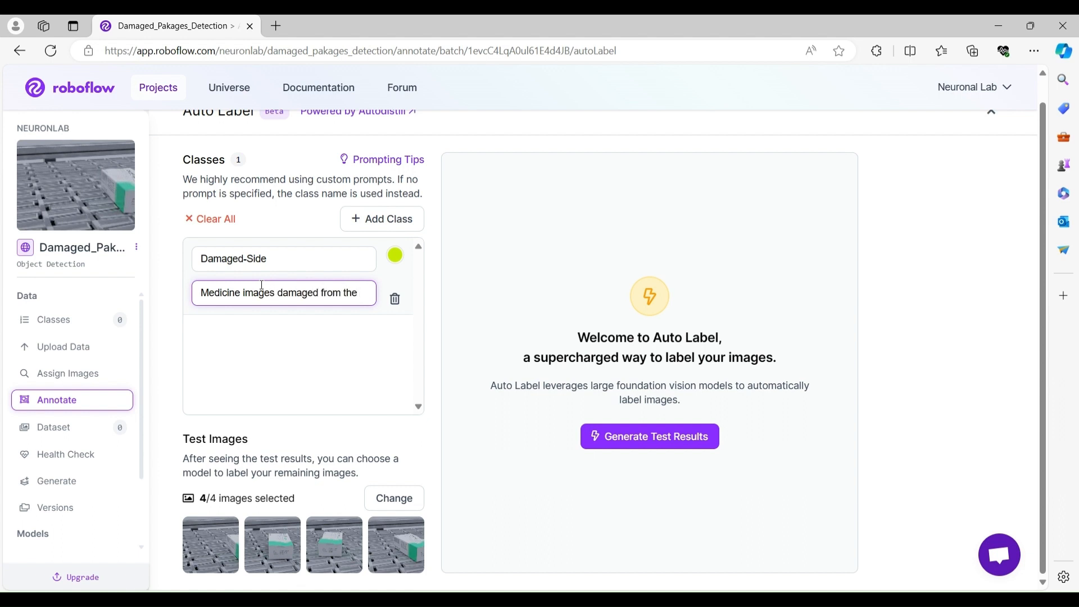
pyautogui.write(' sides')
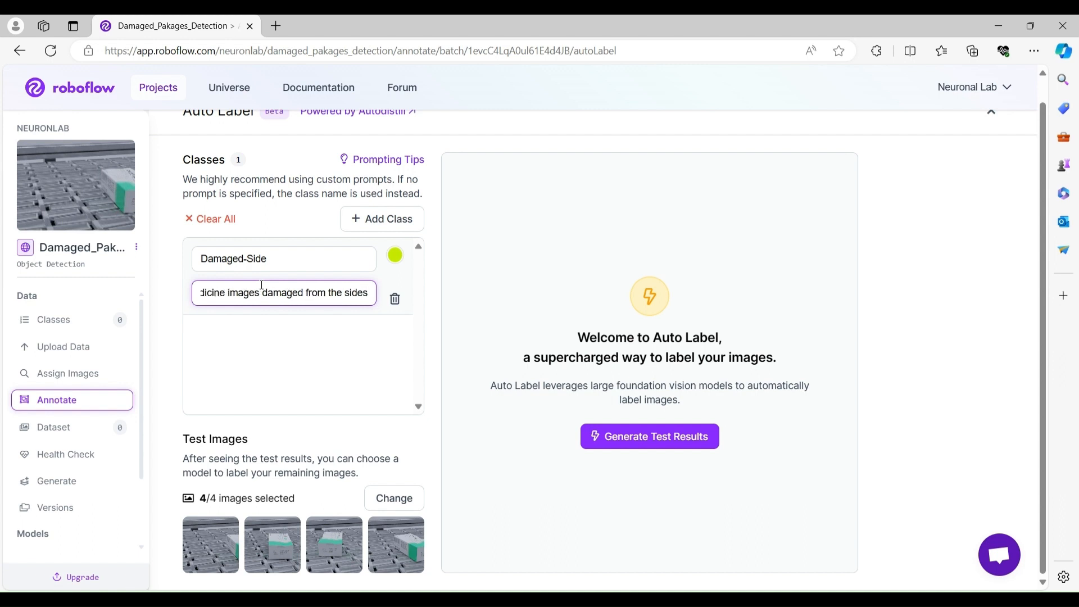
pyautogui.doubleClick(248, 293)
pyautogui.write('pakages')
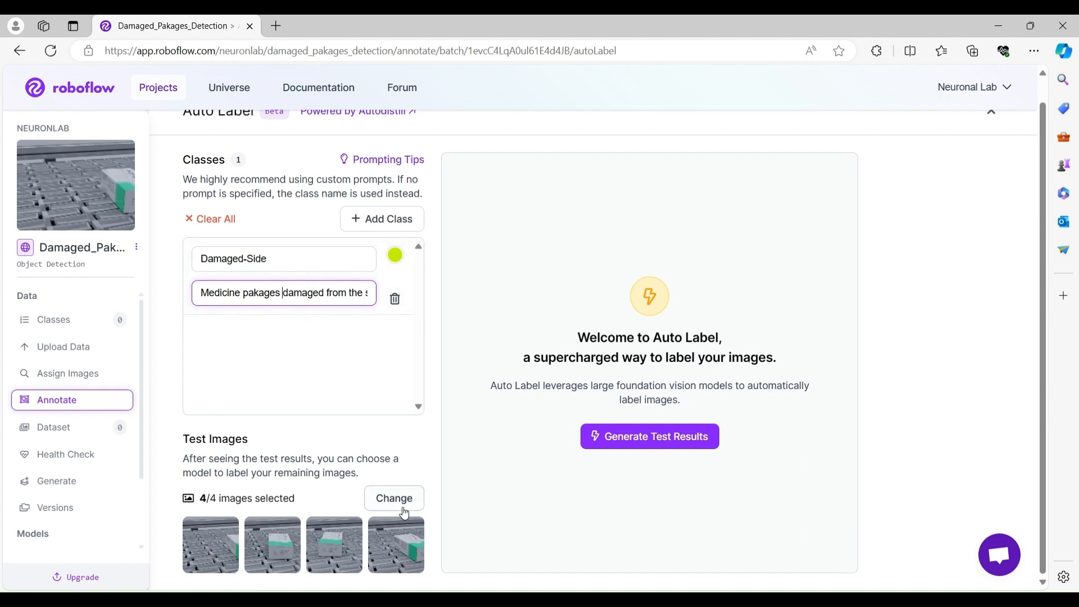
# Generate test results and review the detections on each of the four test images.
pyautogui.click(669, 444)
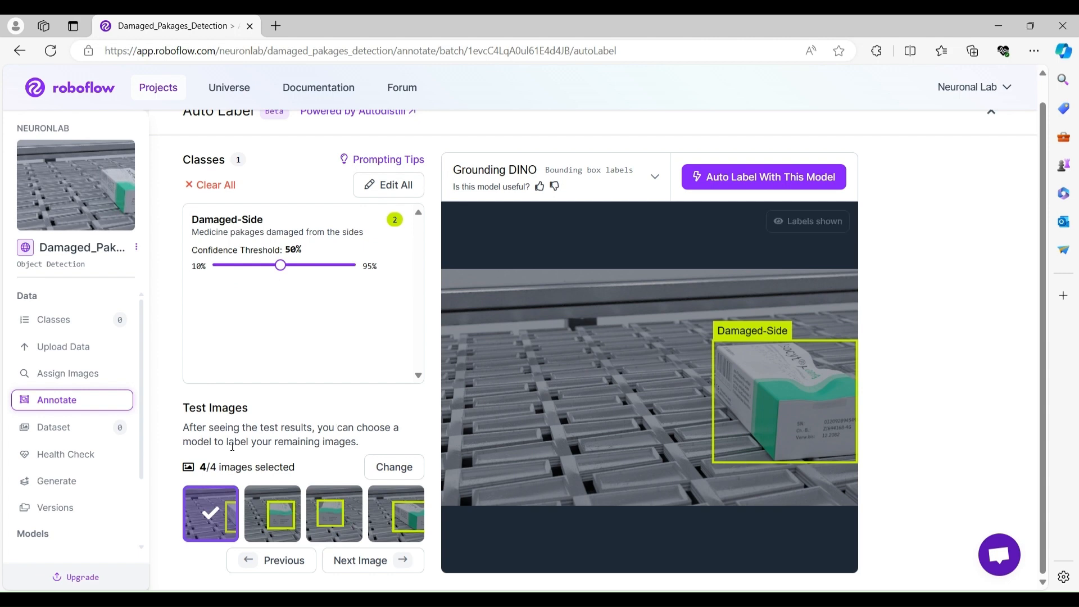
pyautogui.click(274, 518)
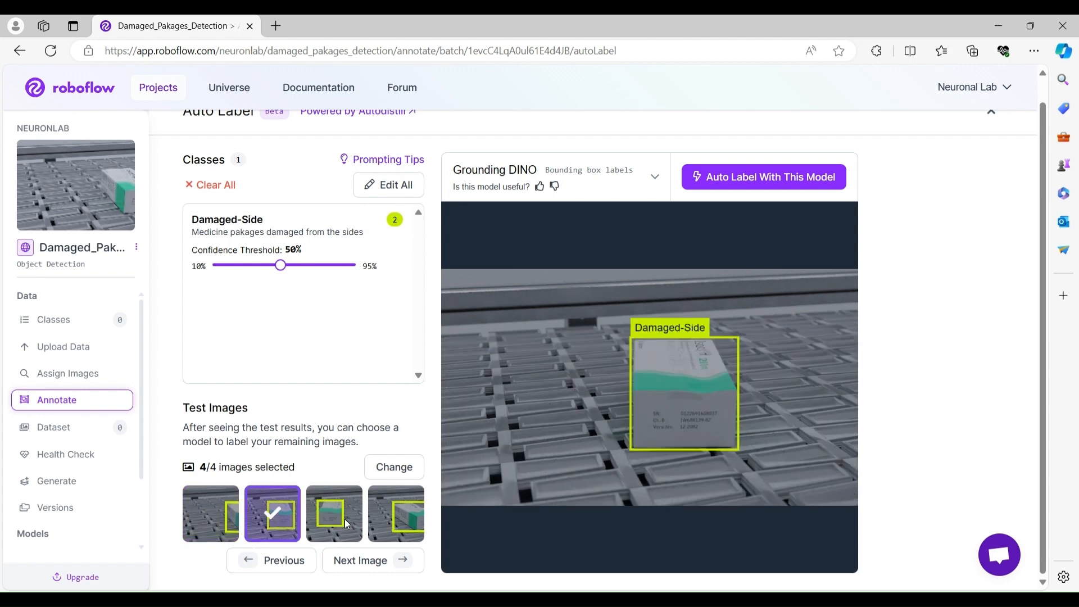
pyautogui.click(340, 518)
pyautogui.click(382, 525)
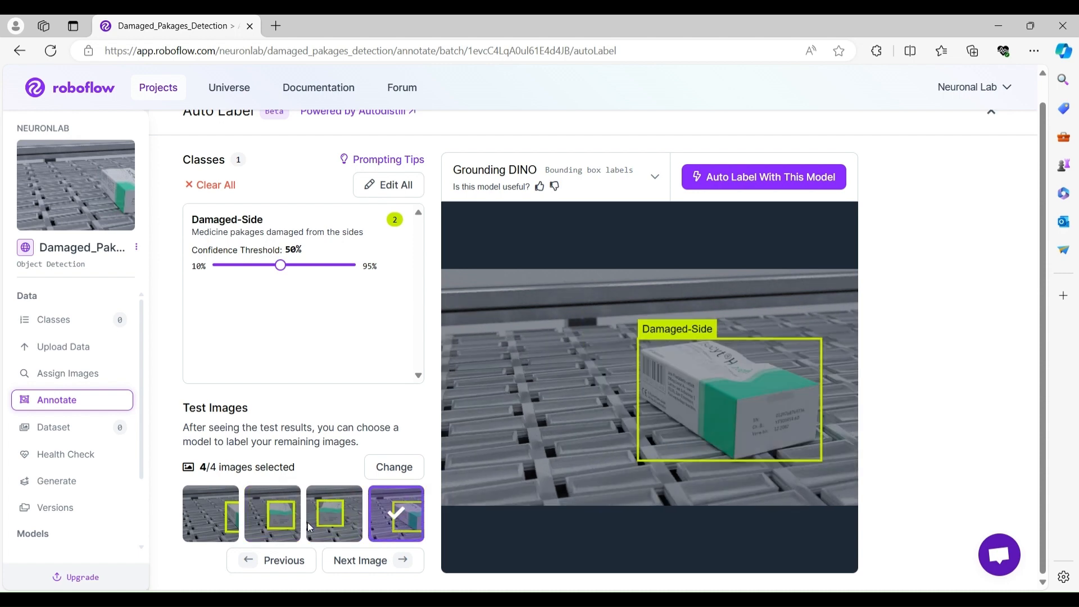
pyautogui.click(212, 526)
pyautogui.click(266, 514)
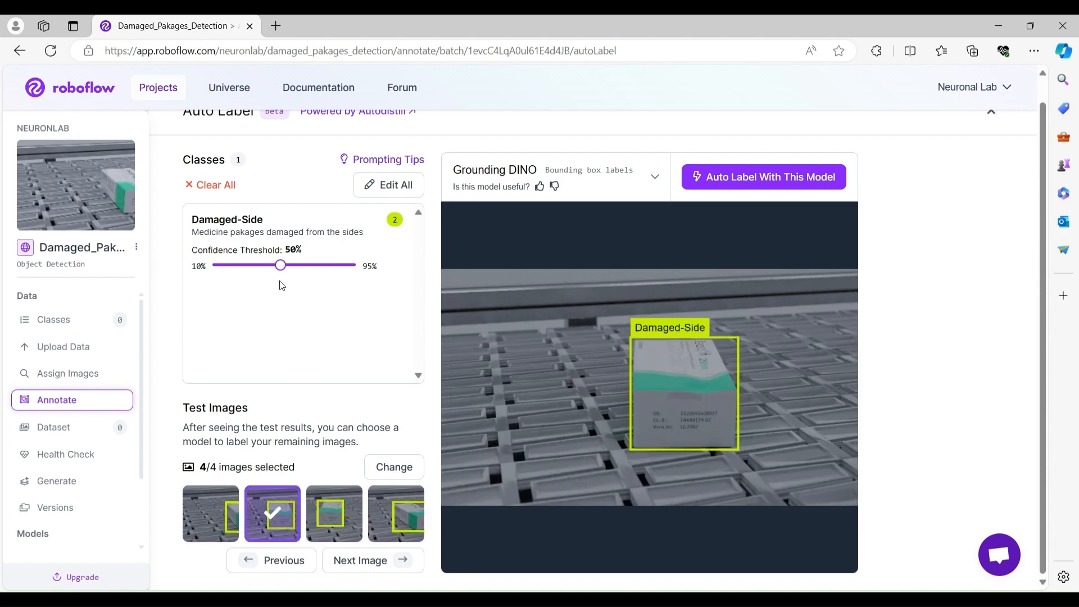
pyautogui.moveTo(281, 265)
pyautogui.mouseDown()
pyautogui.moveTo(253, 267)
pyautogui.moveTo(282, 268)
pyautogui.mouseUp()
pyautogui.click(209, 505)
pyautogui.click(264, 510)
pyautogui.click(349, 517)
pyautogui.click(400, 514)
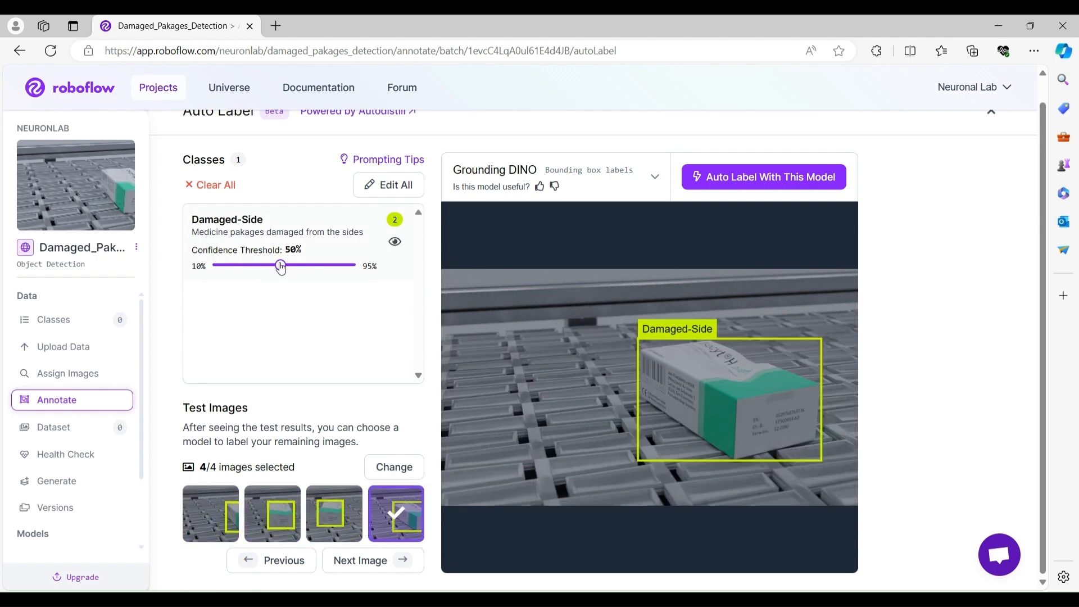
# Raise the class confidence threshold to 60% and recheck the four test images.
pyautogui.moveTo(280, 266); pyautogui.dragTo(299, 267)
pyautogui.click(221, 503)
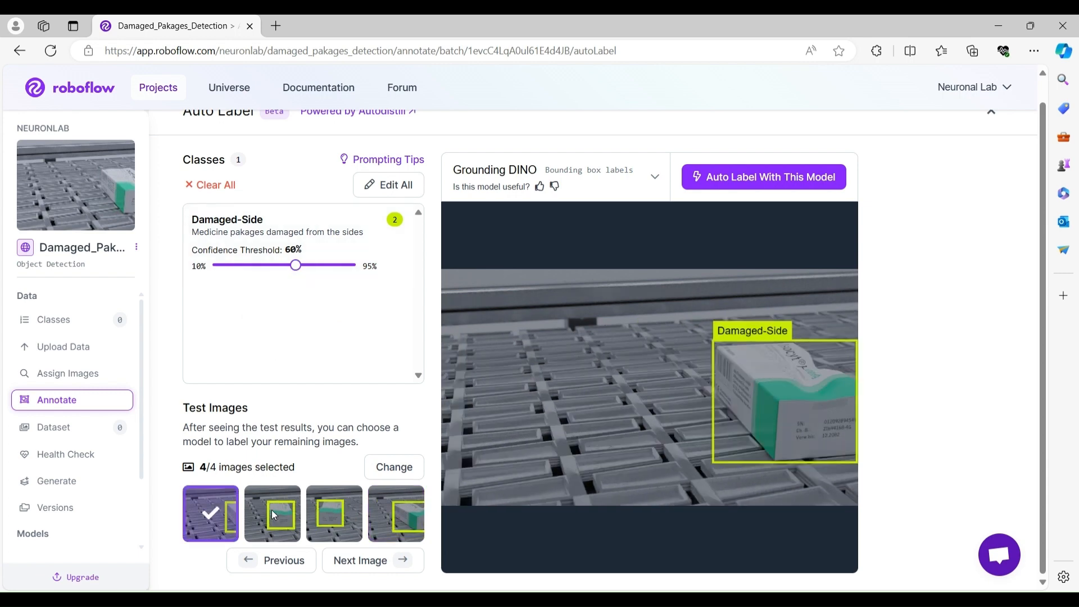
pyautogui.click(332, 514)
pyautogui.click(396, 523)
pyautogui.click(221, 515)
# Start the Auto Label job on the batch with the Grounding DINO model.
pyautogui.click(746, 180)
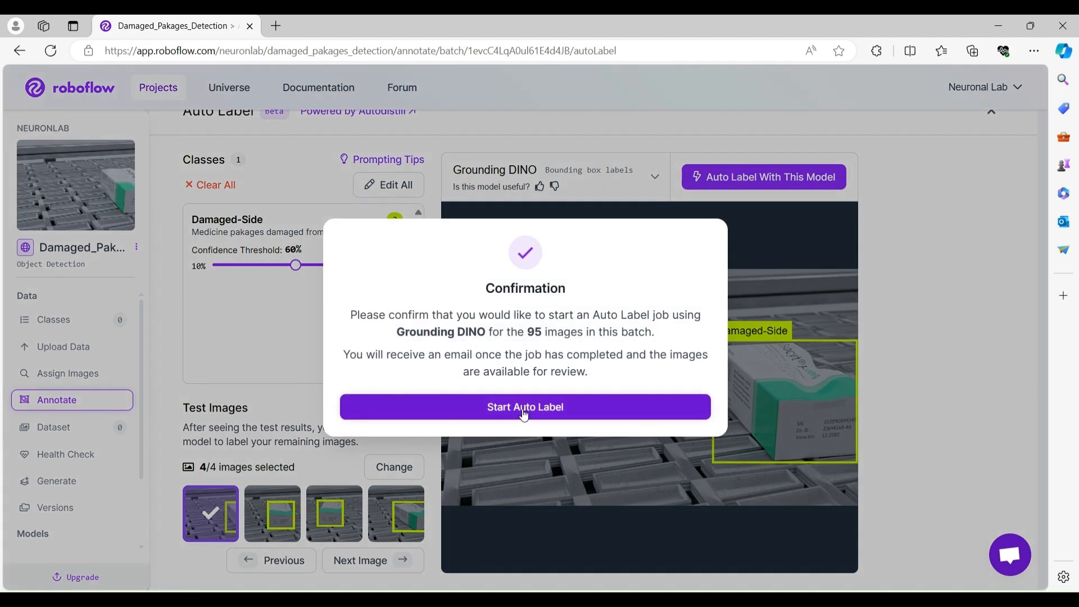
pyautogui.click(523, 411)
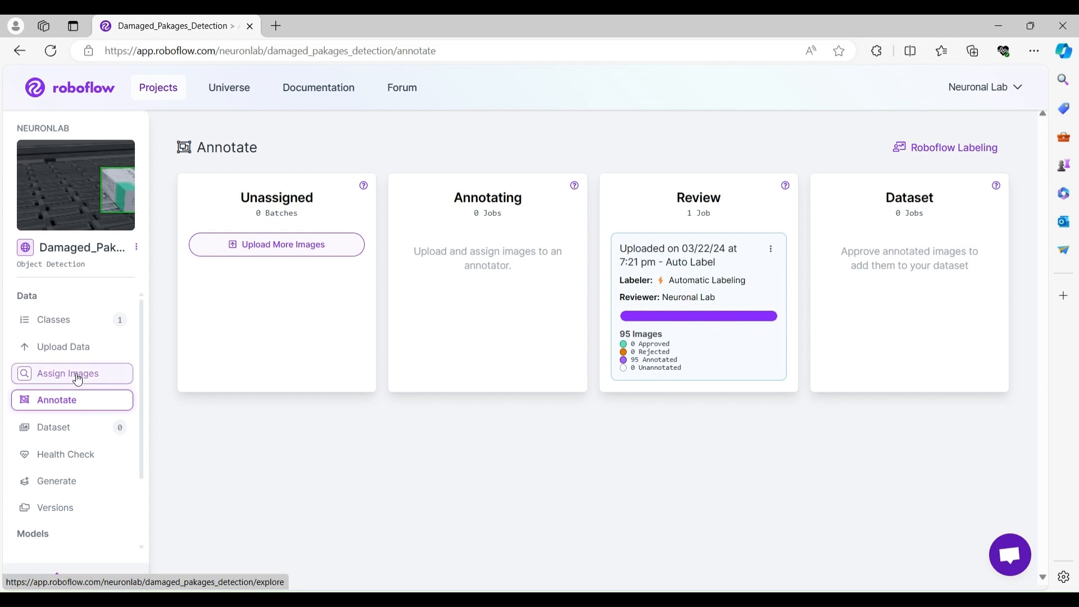
# Upload all images from the damaged › top folder as a new batch.
pyautogui.click(74, 350)
pyautogui.click(514, 402)
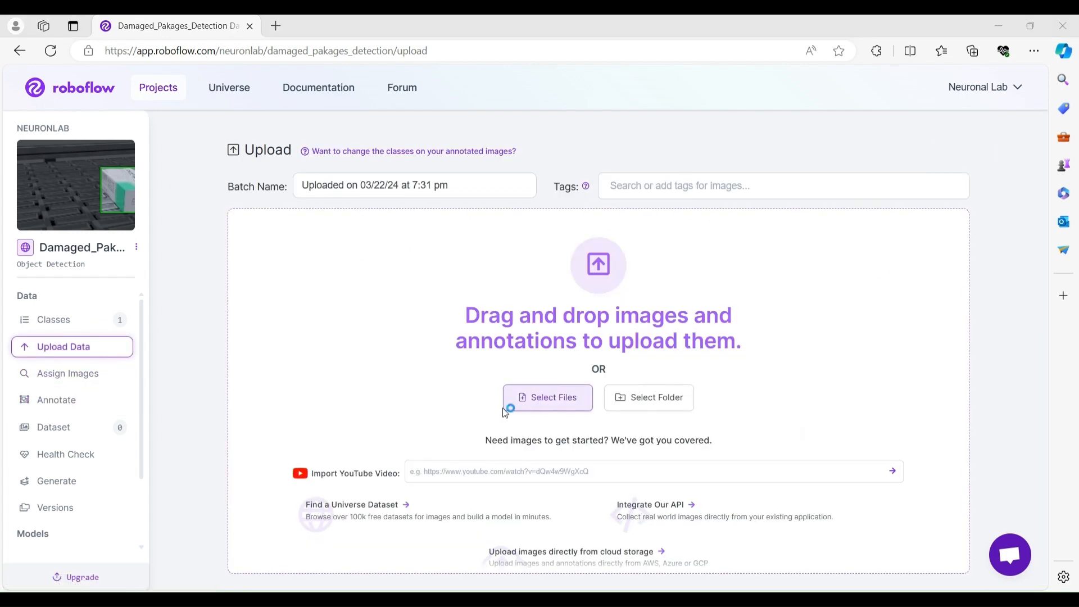
pyautogui.click(455, 55)
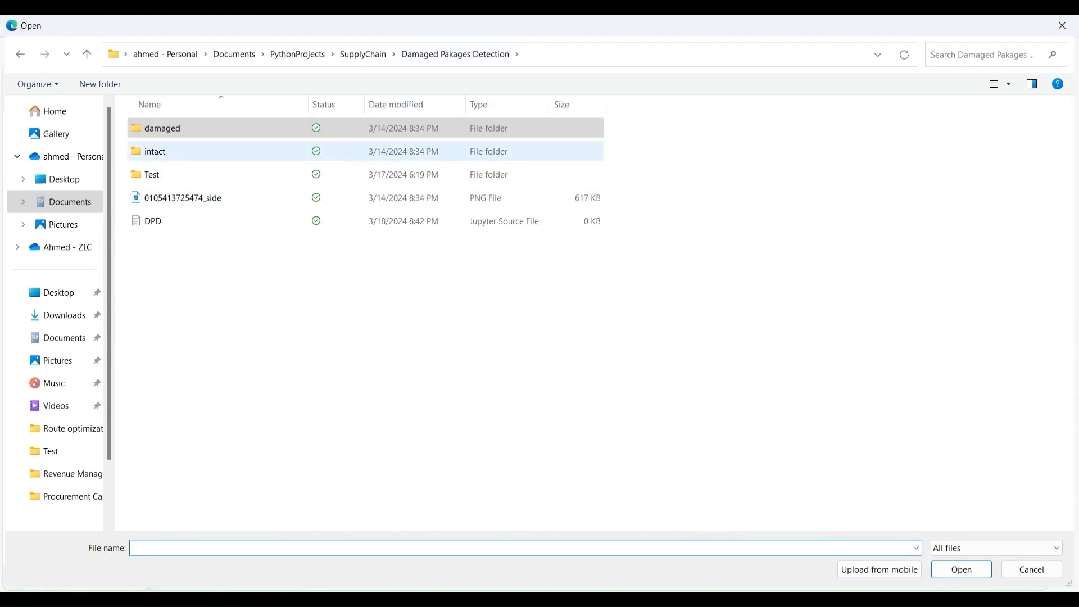
pyautogui.doubleClick(337, 128)
pyautogui.doubleClick(337, 151)
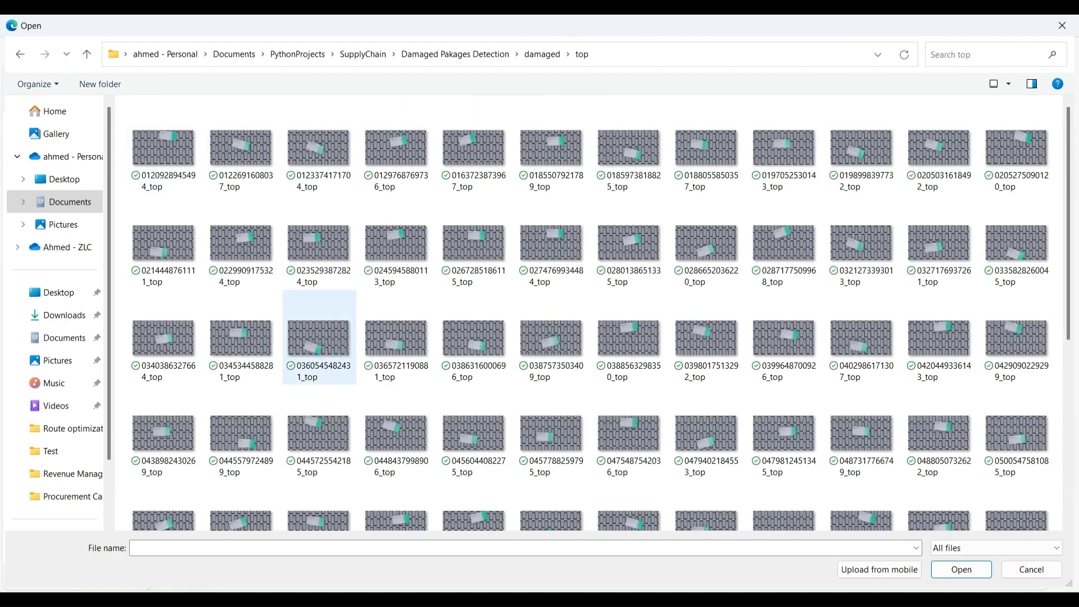
pyautogui.hotkey('ctrl', 'a')
pyautogui.press('Return')
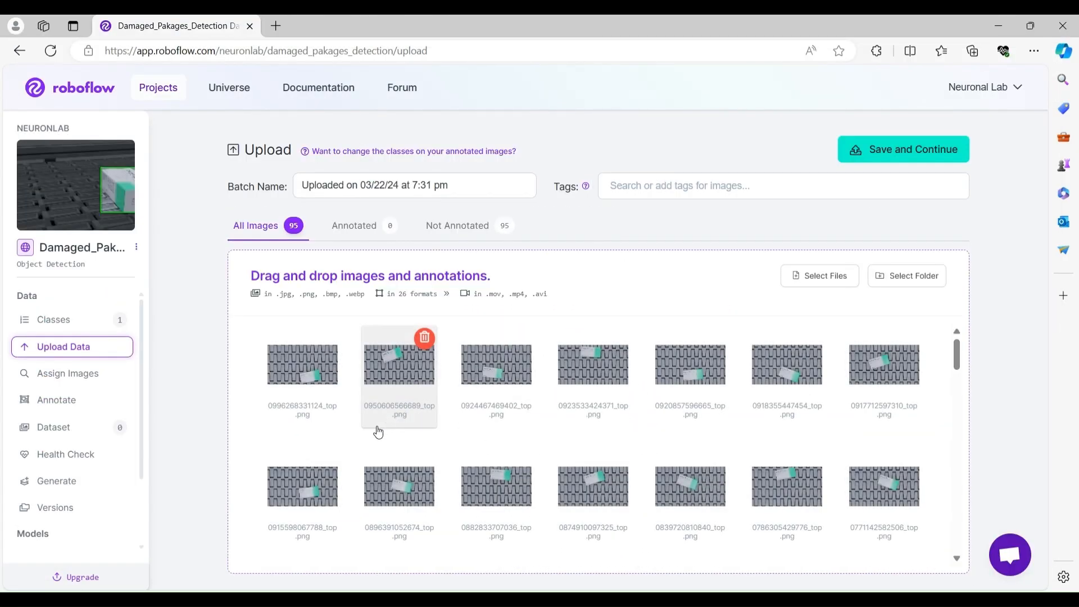
# Save the new batch and choose Auto Label as the labeling method.
pyautogui.click(888, 153)
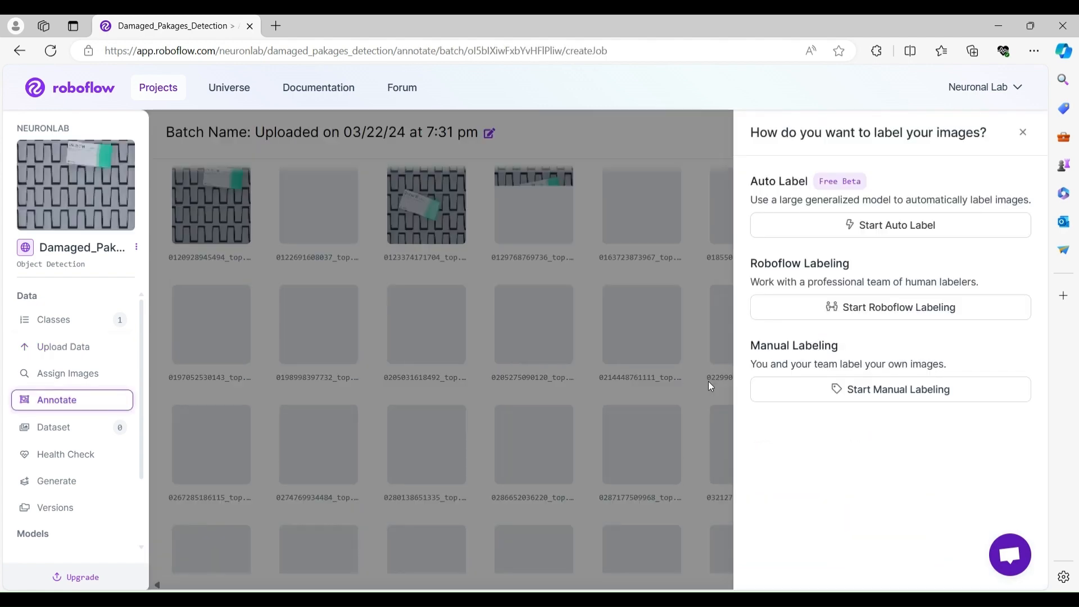
pyautogui.click(892, 231)
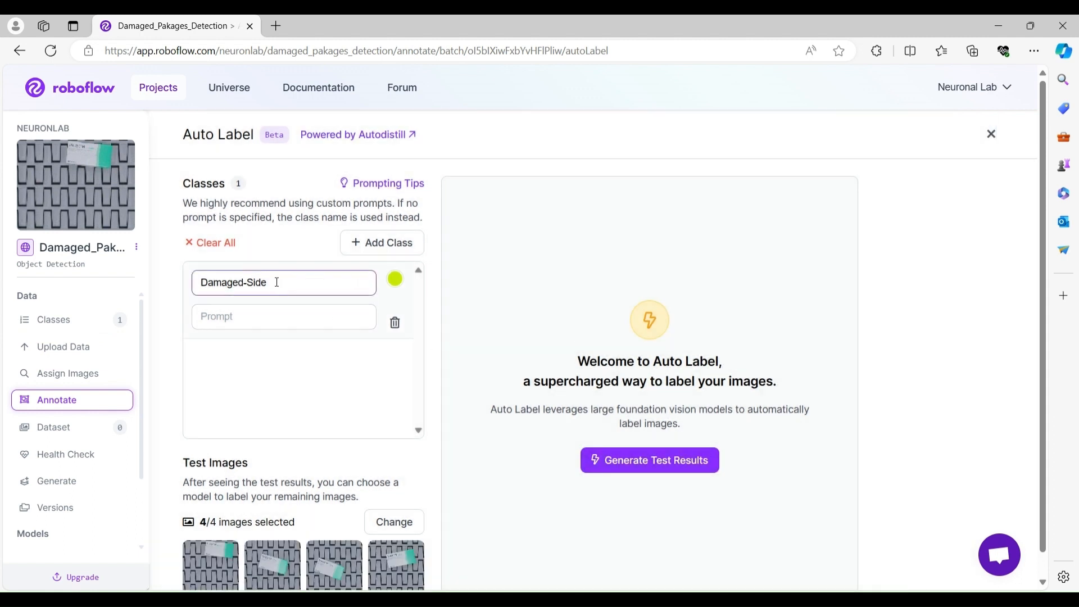
# Rename the class to Damaged-Top and set its prompt to 'Medicine pakages damaged from the top'.
pyautogui.doubleClick(251, 283)
pyautogui.write('Top')
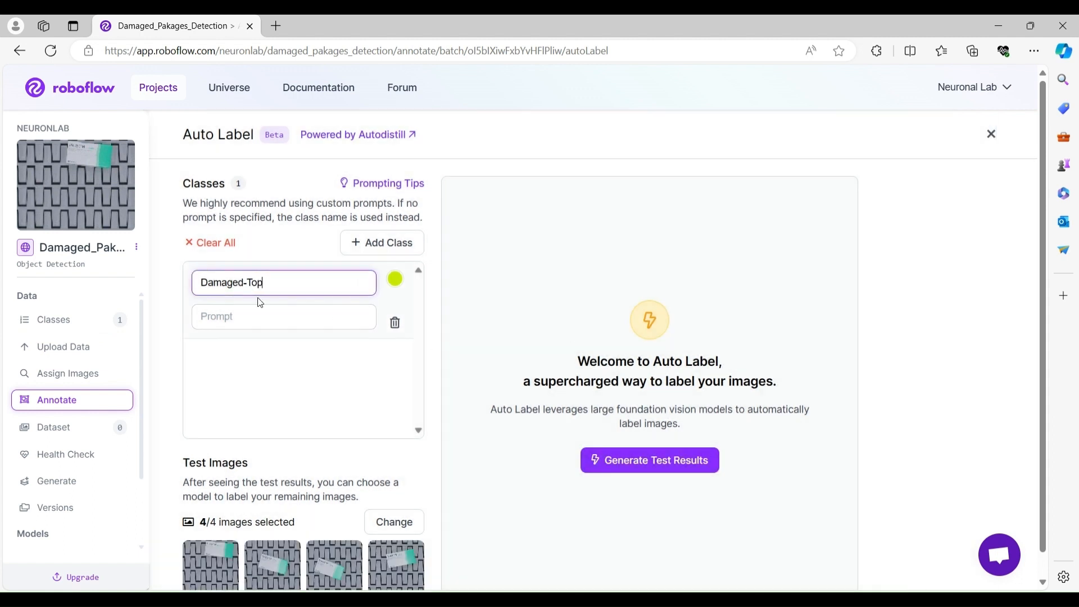
pyautogui.click(277, 317)
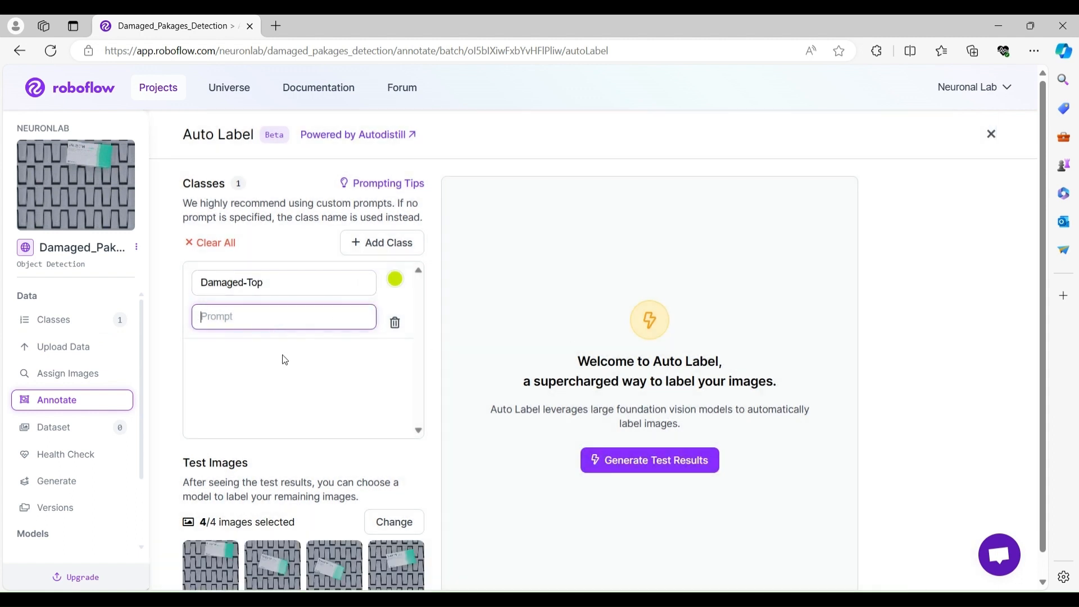
pyautogui.write('A')
pyautogui.press('BackSpace')
pyautogui.write('M')
pyautogui.write('edicine pakages damaged from t')
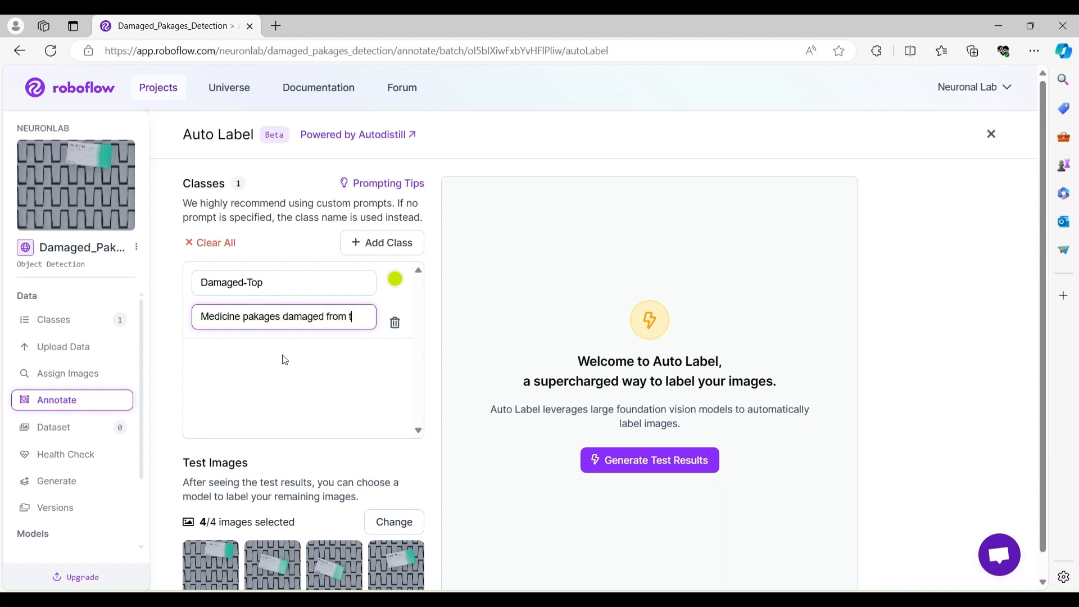
pyautogui.write('he top')
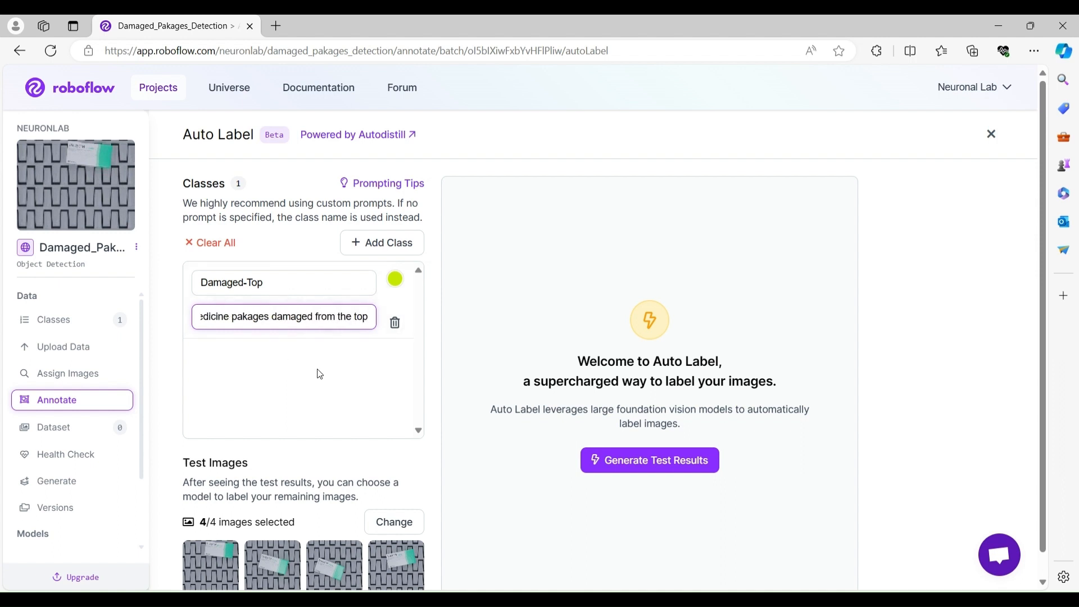
# Generate Grounding DINO test results for the Damaged-Top prompt and review the detections on each of the four test images.
pyautogui.click(630, 468)
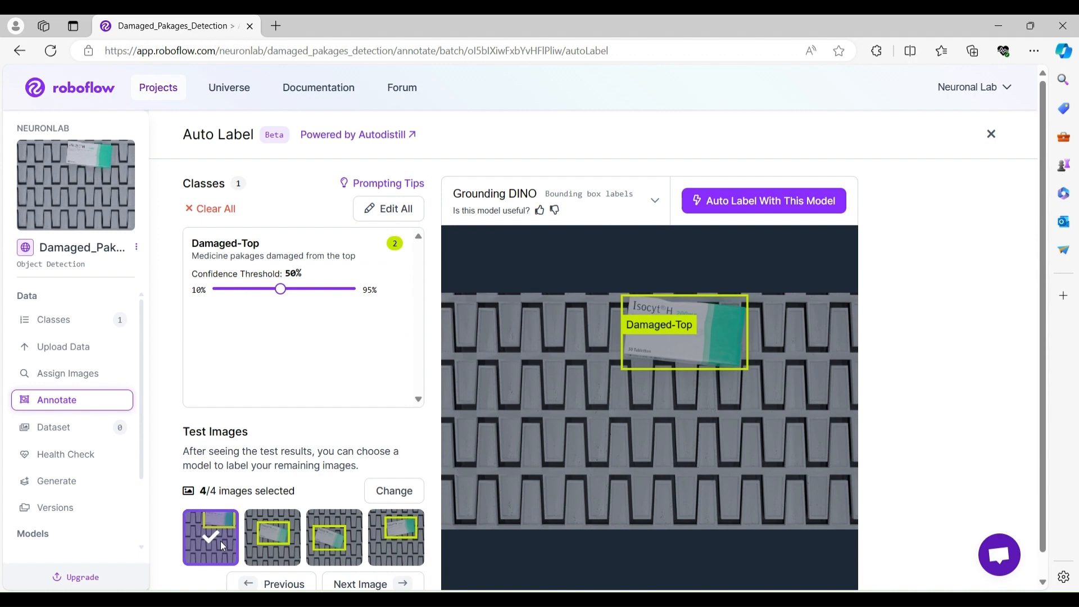
pyautogui.click(277, 544)
pyautogui.click(340, 541)
pyautogui.click(387, 538)
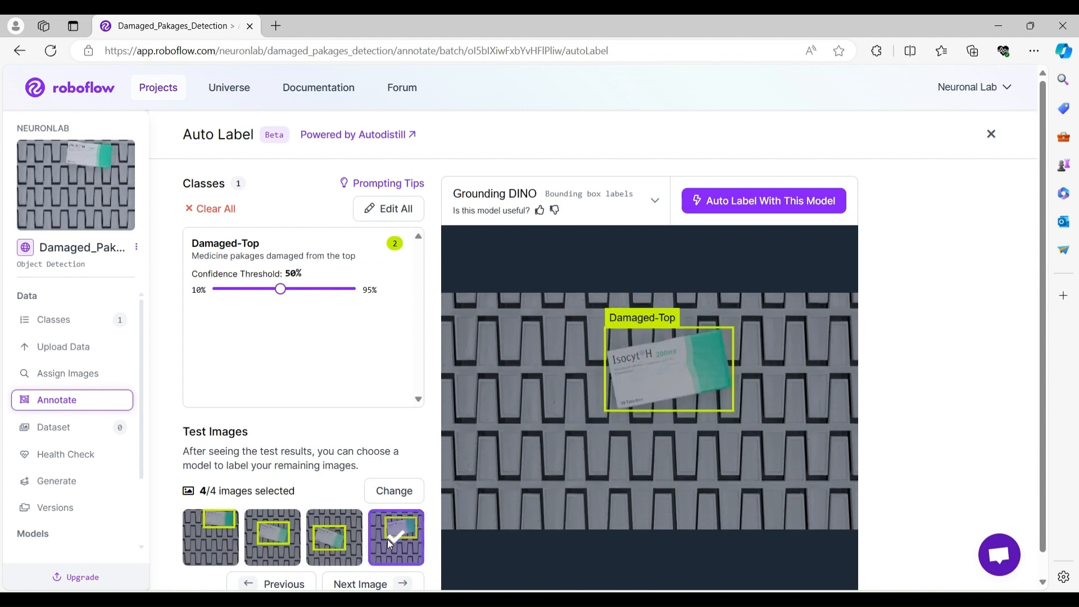
pyautogui.click(349, 539)
pyautogui.click(205, 537)
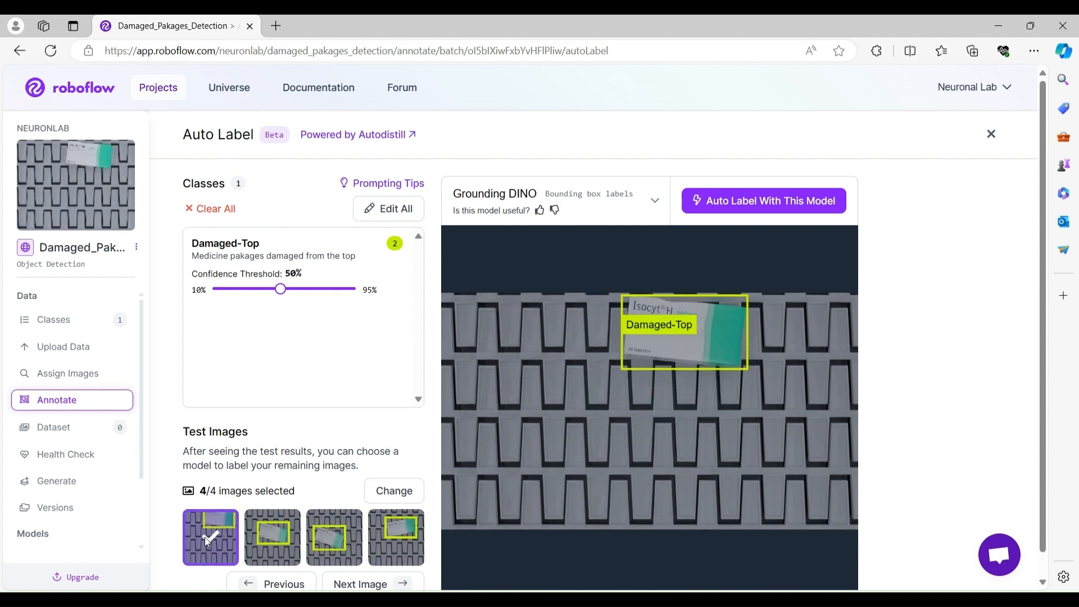
pyautogui.click(283, 536)
pyautogui.click(334, 536)
pyautogui.click(380, 528)
# Start the Auto Label job with Grounding DINO on the damaged top-view batch.
pyautogui.moveTo(277, 296); pyautogui.dragTo(284, 294)
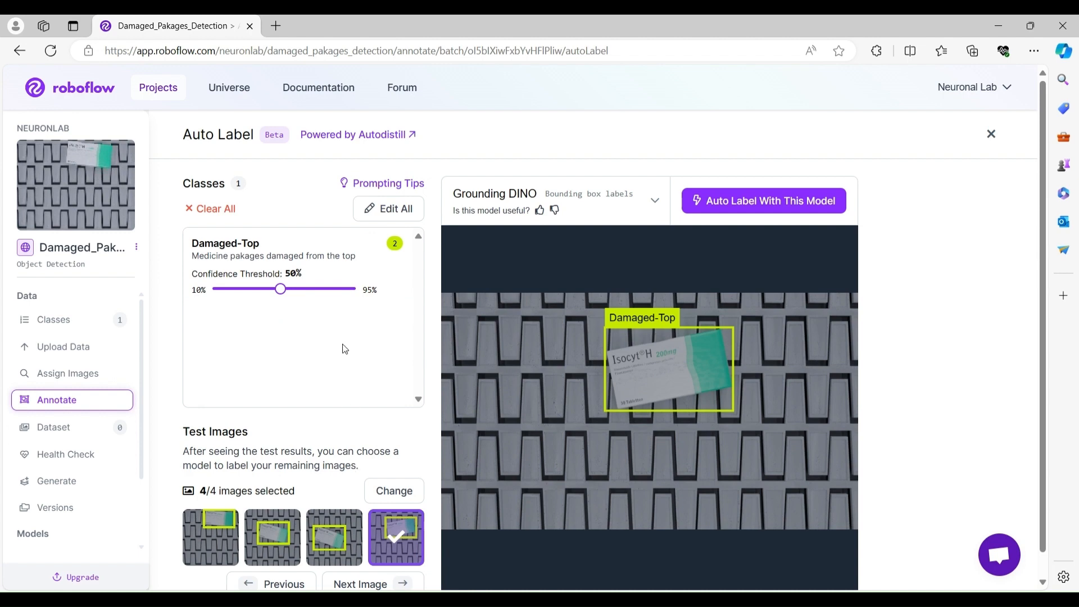
pyautogui.moveTo(280, 289); pyautogui.dragTo(282, 293)
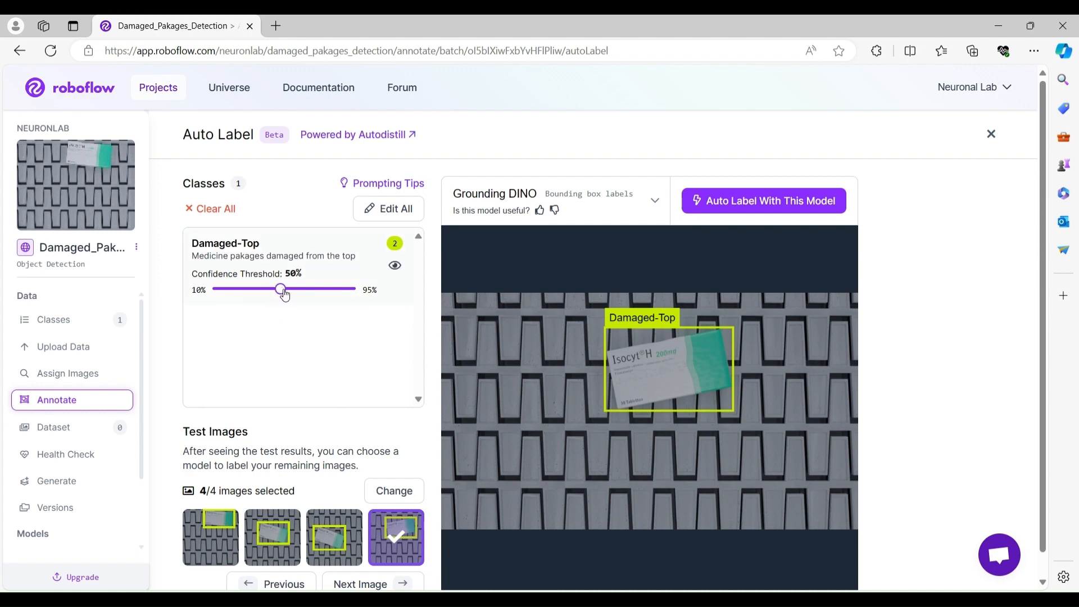
pyautogui.click(775, 204)
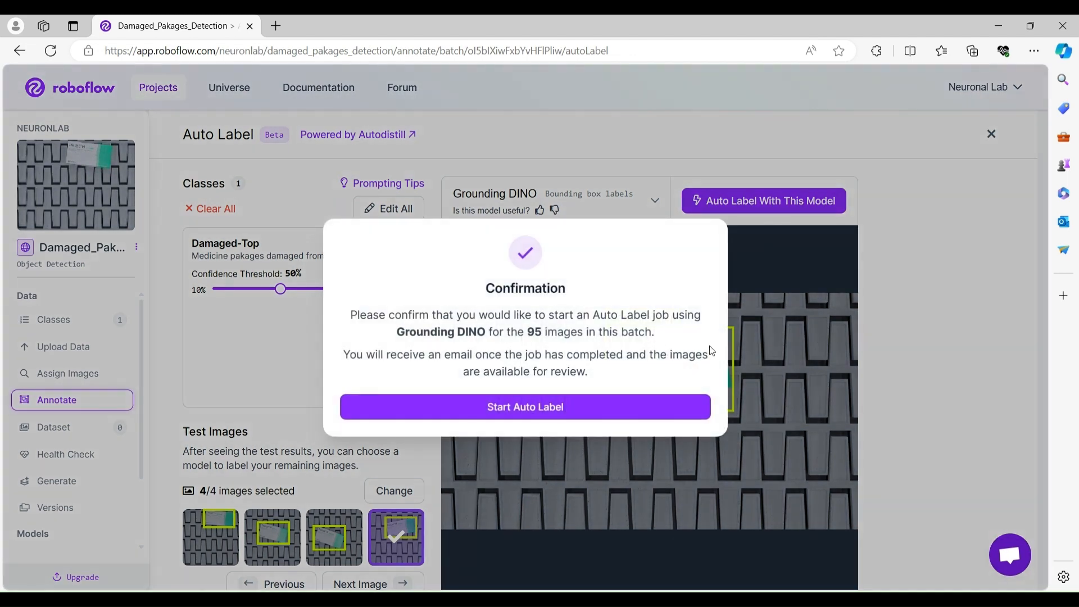
pyautogui.click(554, 415)
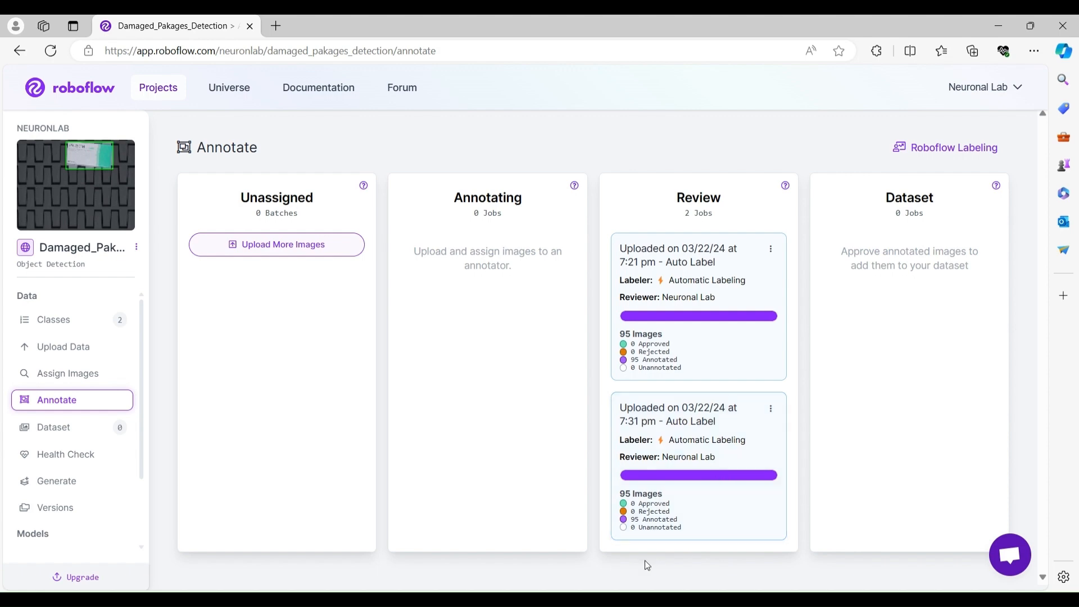
# Upload all images from the intact › side folder as a new batch, save it and choose Auto Label.
pyautogui.click(67, 346)
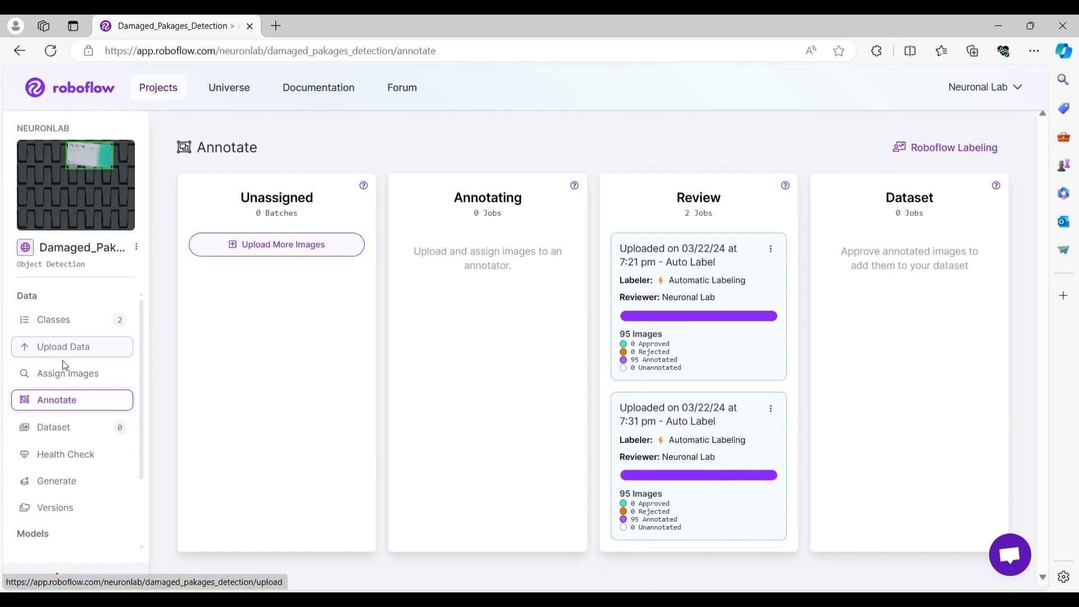
pyautogui.click(539, 396)
pyautogui.click(455, 54)
pyautogui.doubleClick(163, 150)
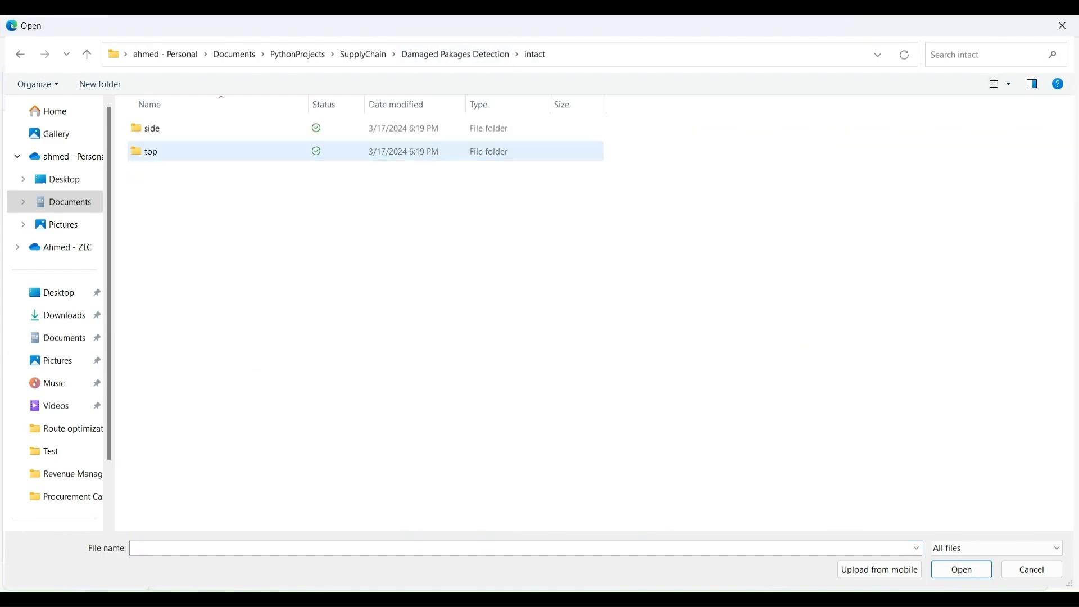
pyautogui.doubleClick(163, 127)
pyautogui.hotkey('ctrl', 'a')
pyautogui.click(961, 569)
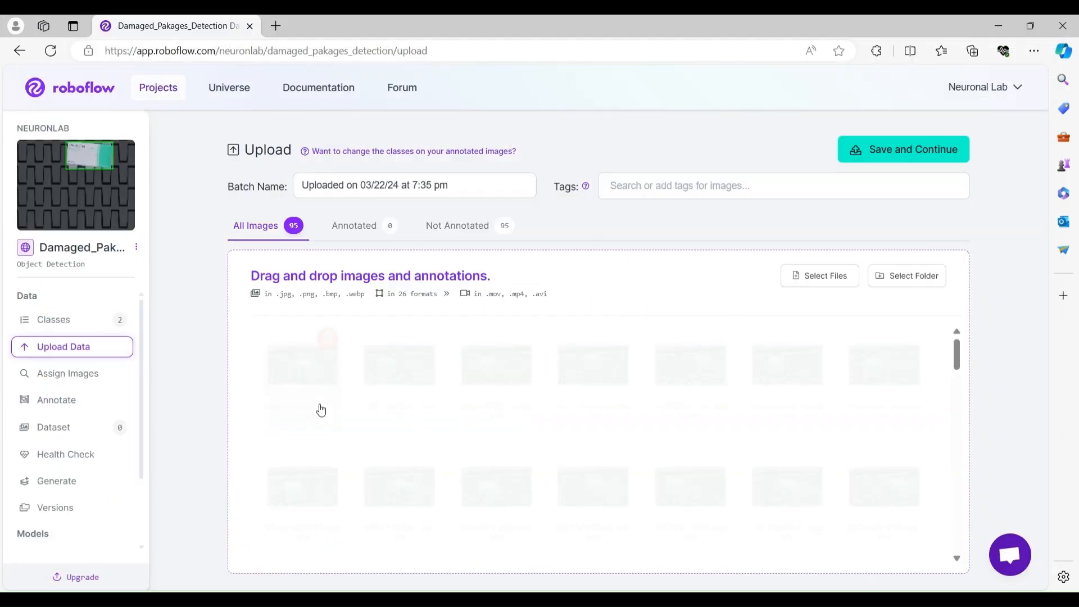
pyautogui.click(906, 147)
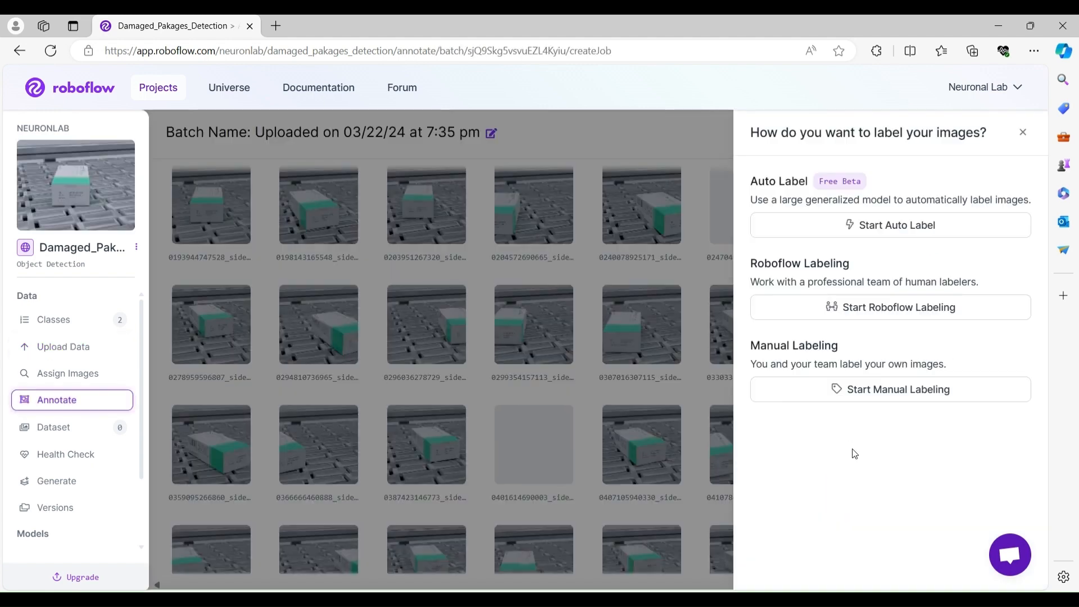
pyautogui.click(898, 225)
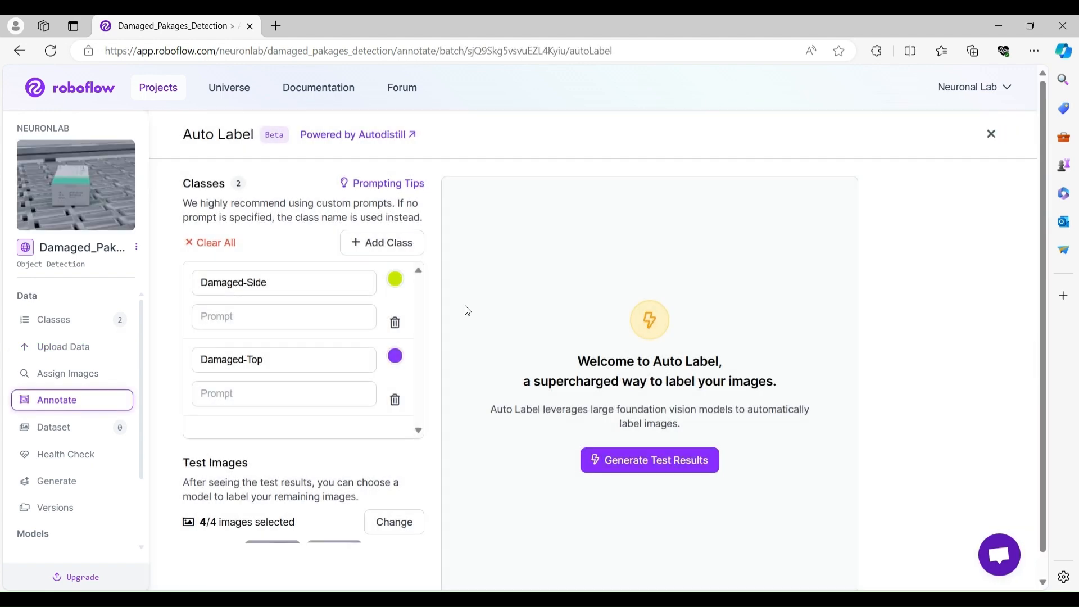
# Keep a single class renamed Intact-Side with the prompt 'Medicine pakages intact from the side'.
pyautogui.click(395, 401)
pyautogui.doubleClick(234, 283)
pyautogui.write('Intact')
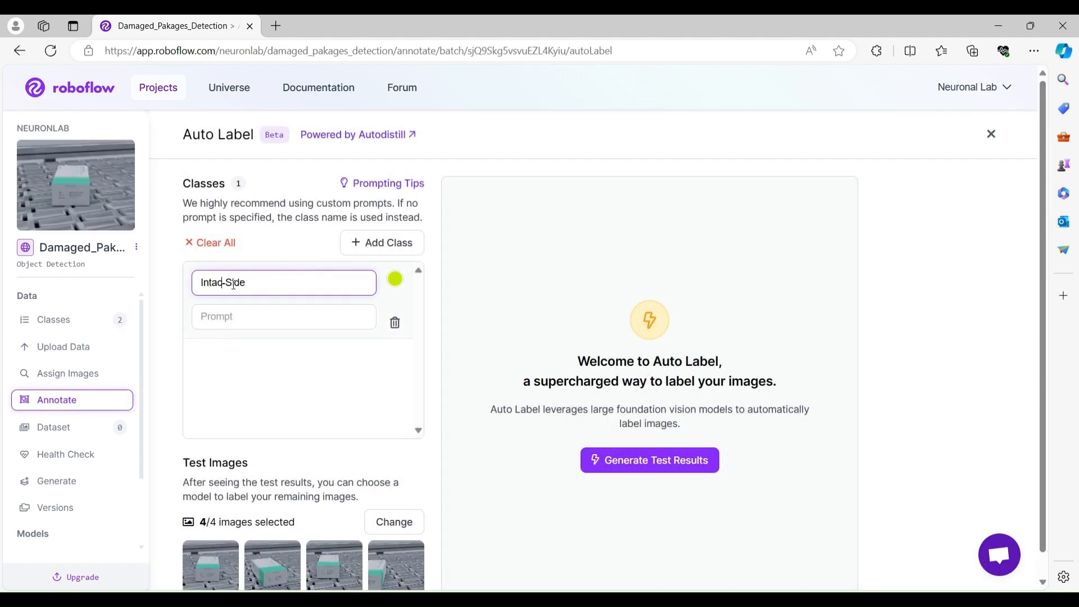
pyautogui.click(259, 319)
pyautogui.write('Medicine pakages')
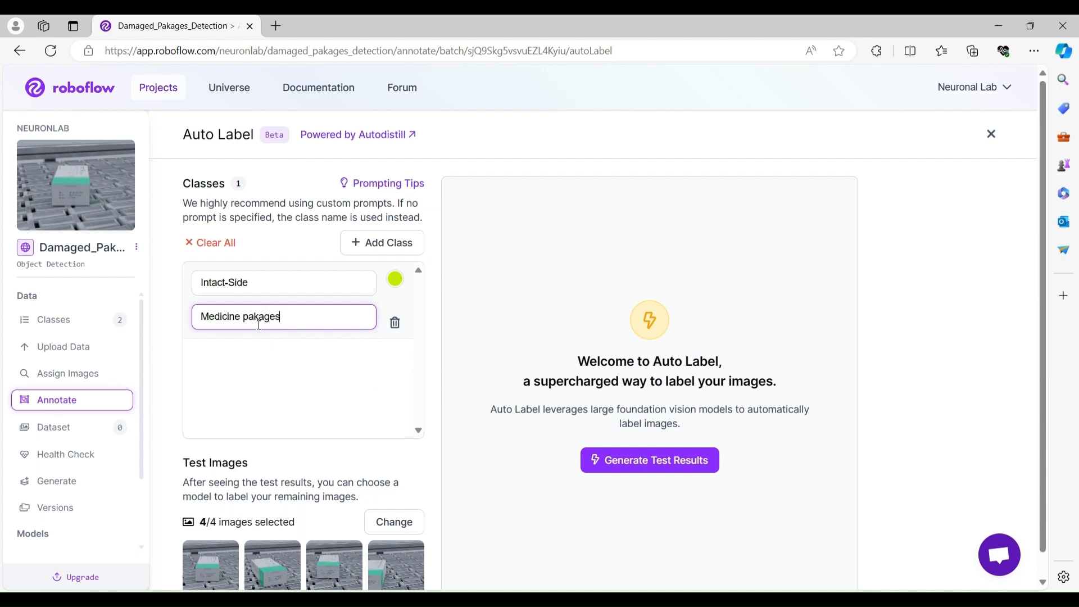
pyautogui.write(' intact from the side')
# Generate test results for the Intact-Side prompt and review the detections on the four test images.
pyautogui.click(650, 459)
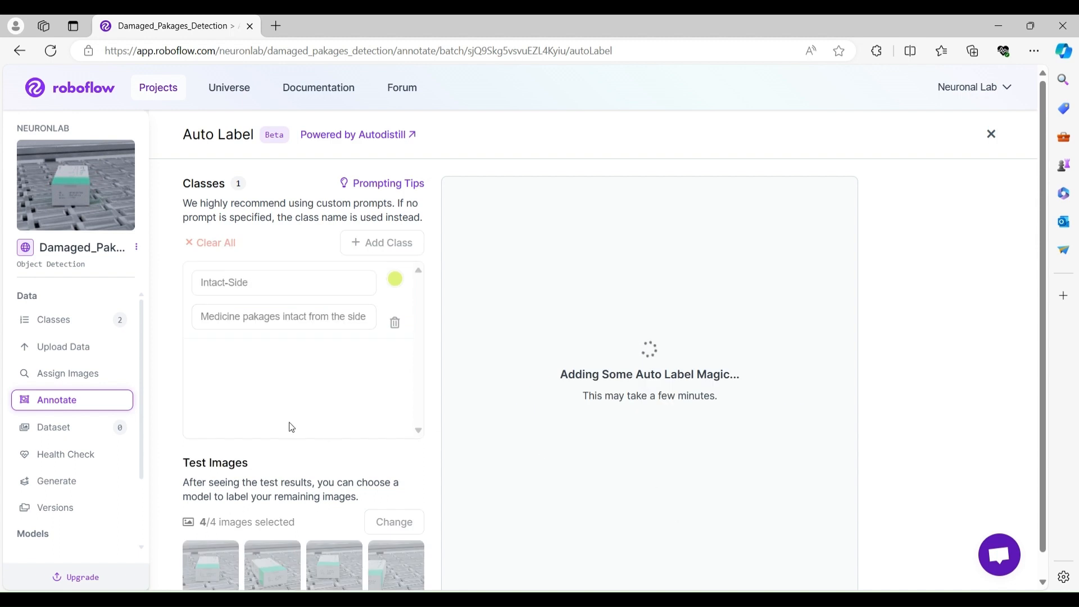
pyautogui.click(289, 536)
pyautogui.click(348, 538)
pyautogui.click(209, 529)
pyautogui.click(348, 538)
pyautogui.click(383, 535)
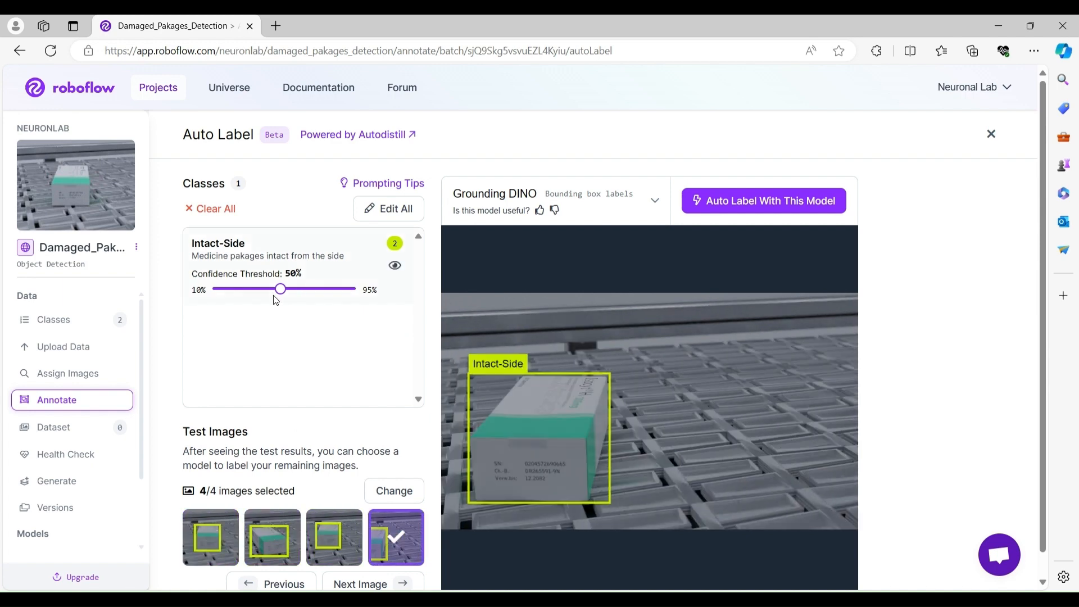
# Raise the confidence threshold to 55% and start the Auto Label job on the intact side-view batch.
pyautogui.moveTo(279, 289); pyautogui.dragTo(287, 289)
pyautogui.click(272, 534)
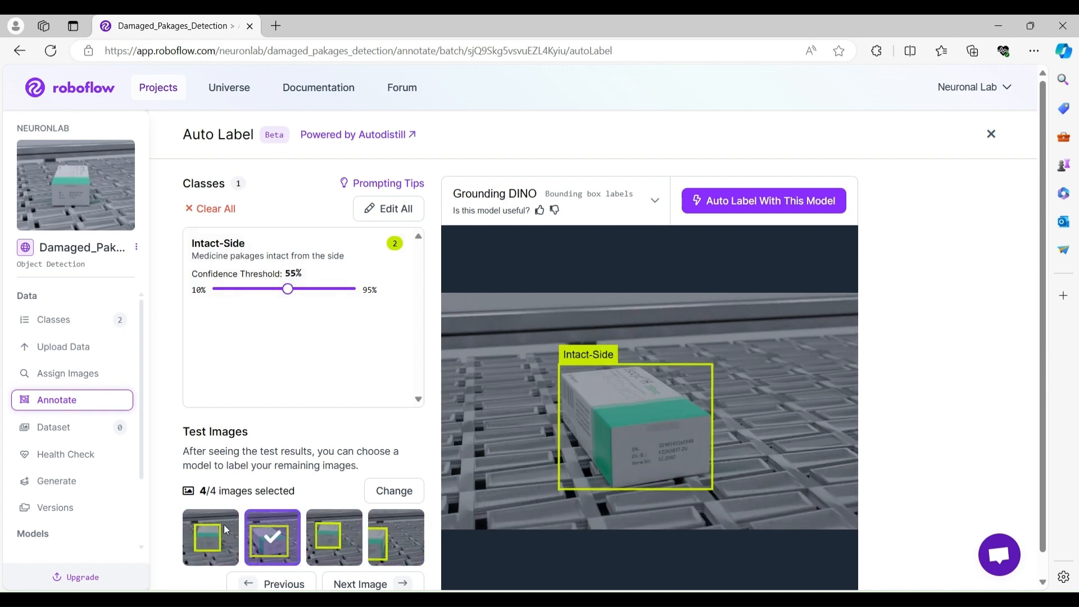
pyautogui.click(396, 536)
pyautogui.click(777, 207)
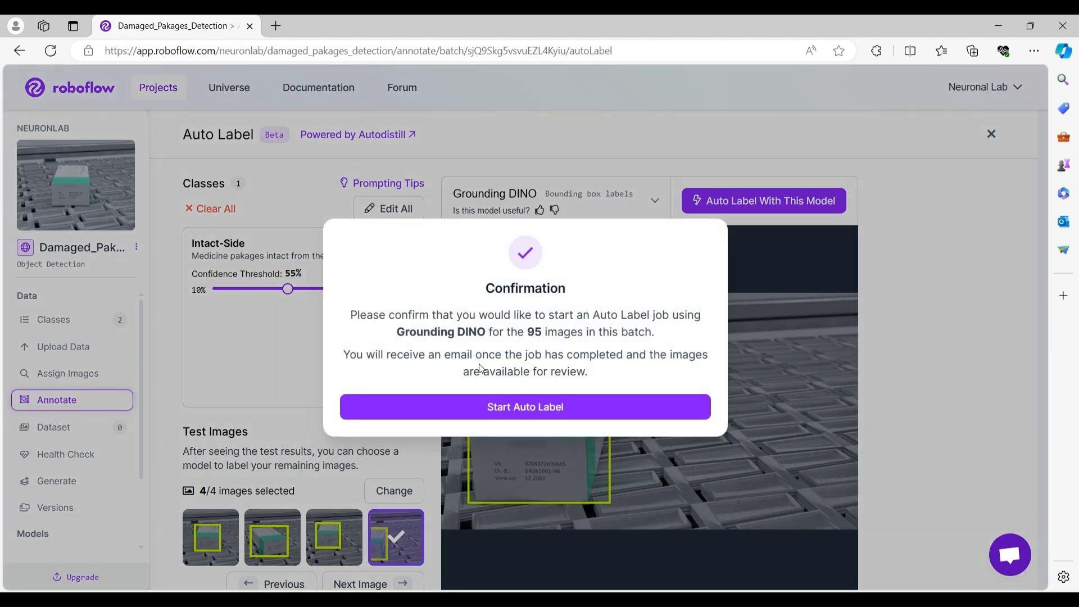
pyautogui.click(523, 405)
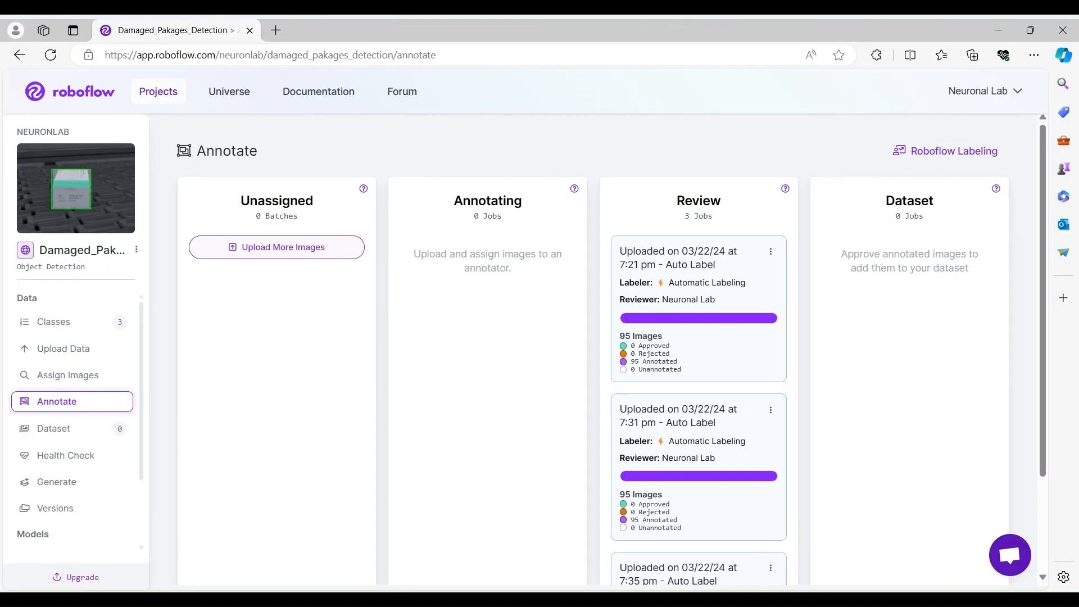
# Examine the auto-label jobs listed in the Review column.
pyautogui.scroll(-2, 773, 523)
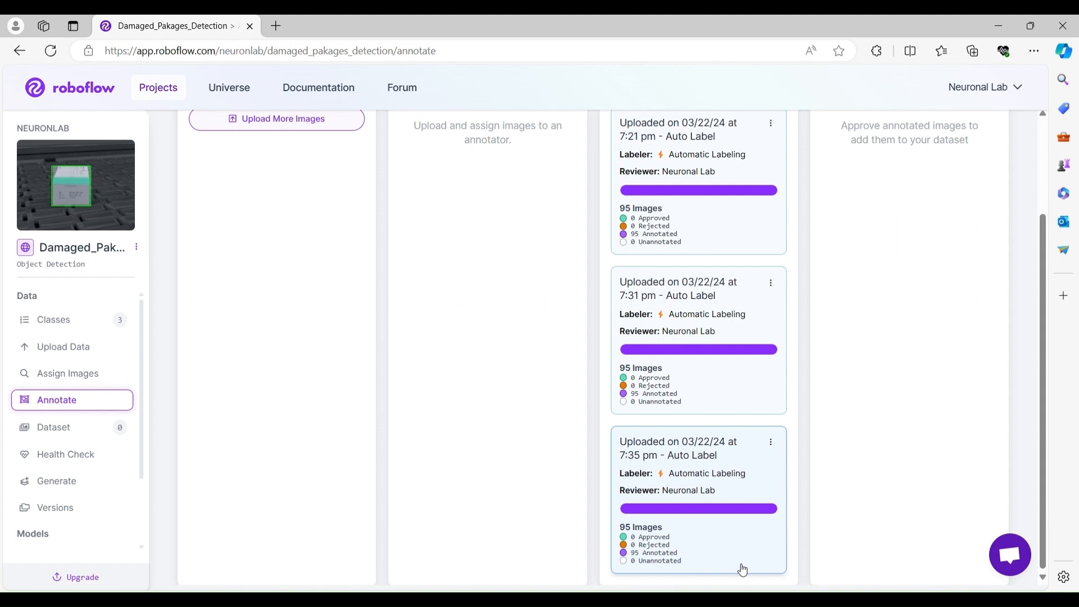
pyautogui.scroll(2, 776, 506)
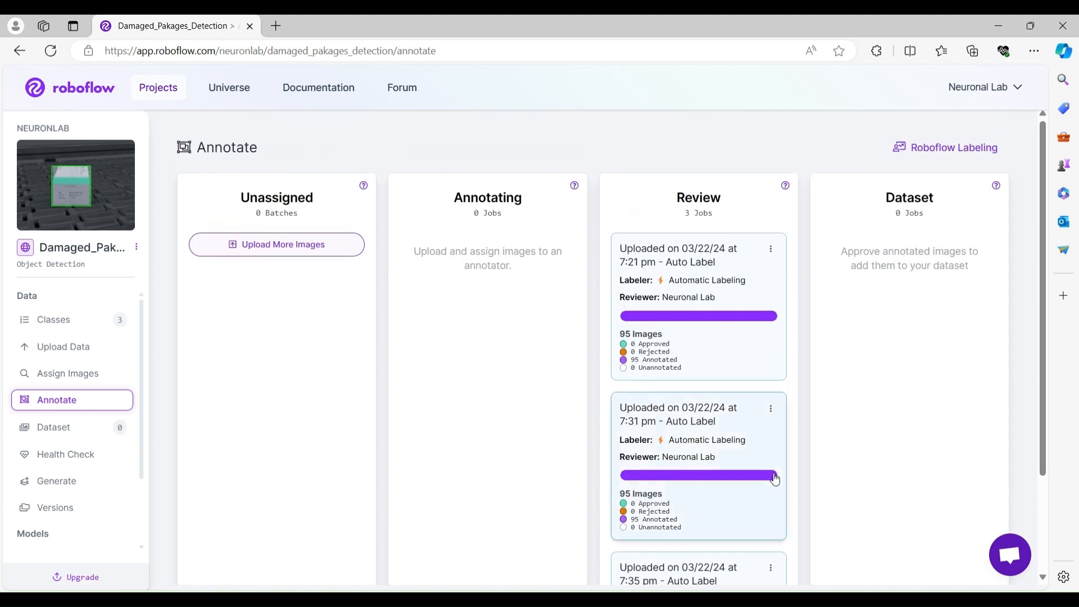
pyautogui.scroll(-2, 843, 475)
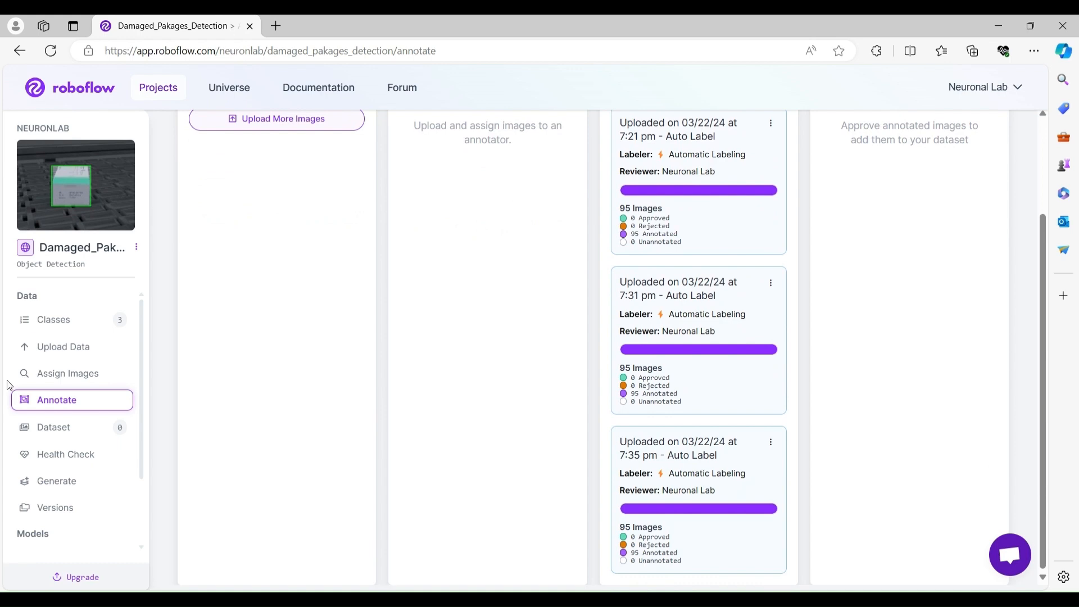
# Upload all images from the intact › top folder as a new batch.
pyautogui.click(73, 347)
pyautogui.click(551, 395)
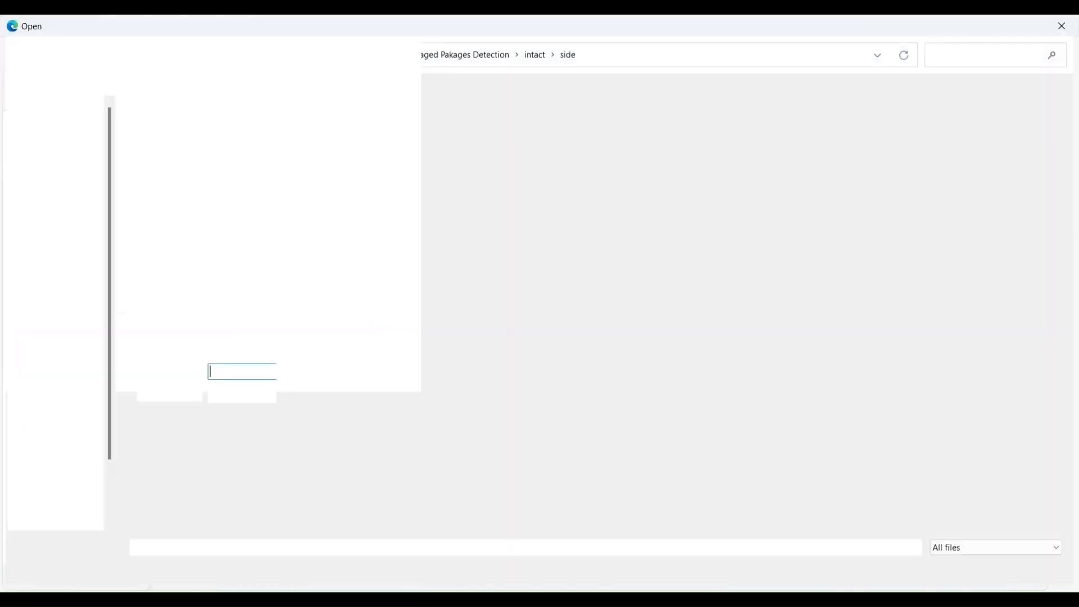
pyautogui.click(454, 54)
pyautogui.doubleClick(247, 150)
pyautogui.doubleClick(247, 150)
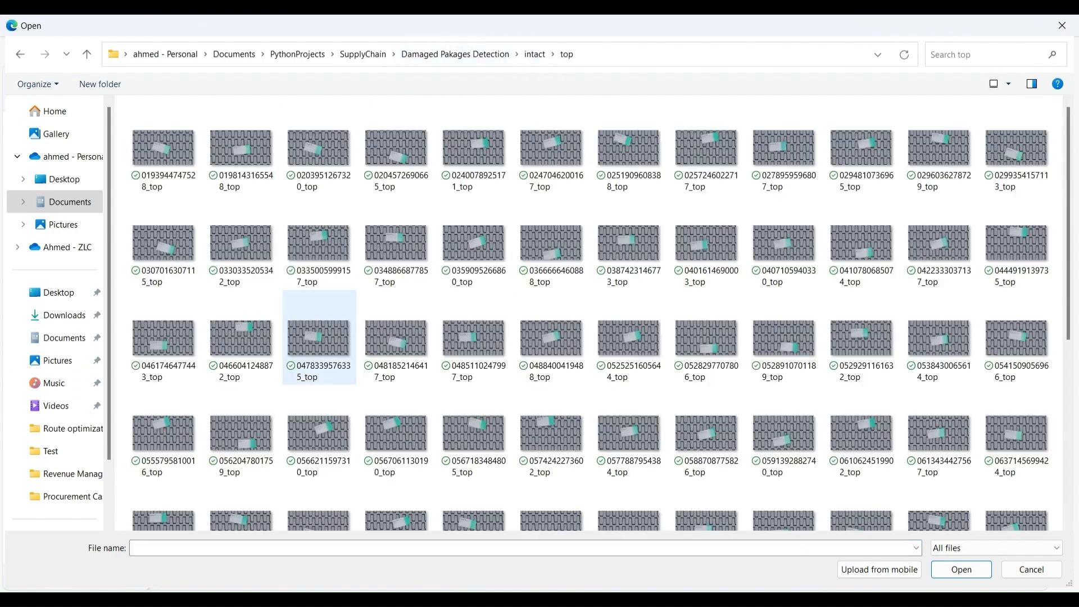
pyautogui.hotkey('ctrl', 'a')
pyautogui.press('Return')
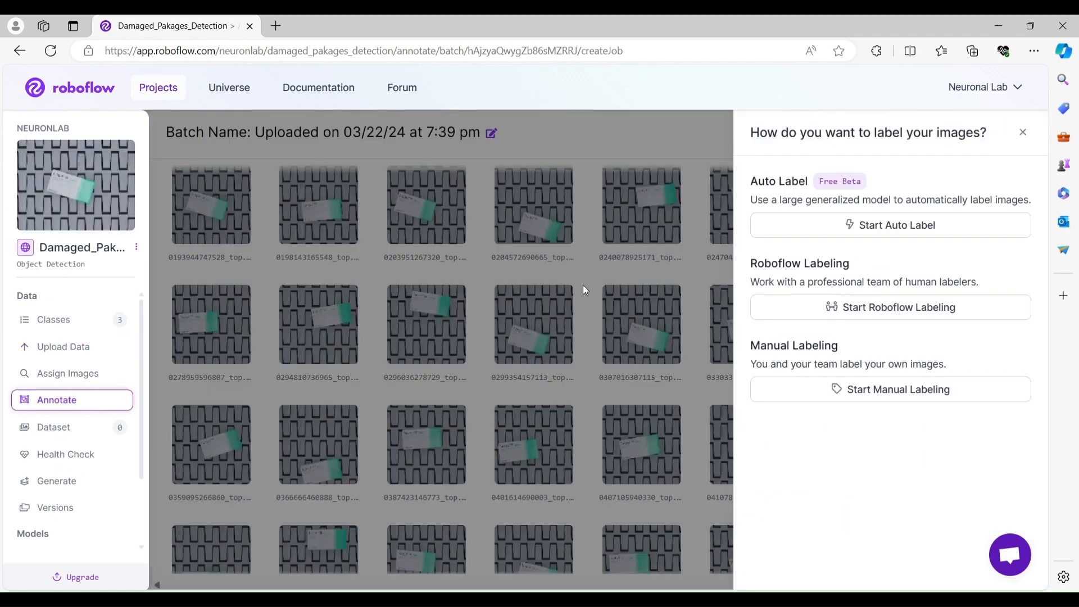
# Choose Auto Label for the new batch and delete all classes except one.
pyautogui.click(843, 227)
pyautogui.click(395, 476)
pyautogui.click(395, 399)
# Rename the class to Intact-Top and set its prompt to 'Medicine pakages intact from the top'.
pyautogui.doubleClick(230, 284)
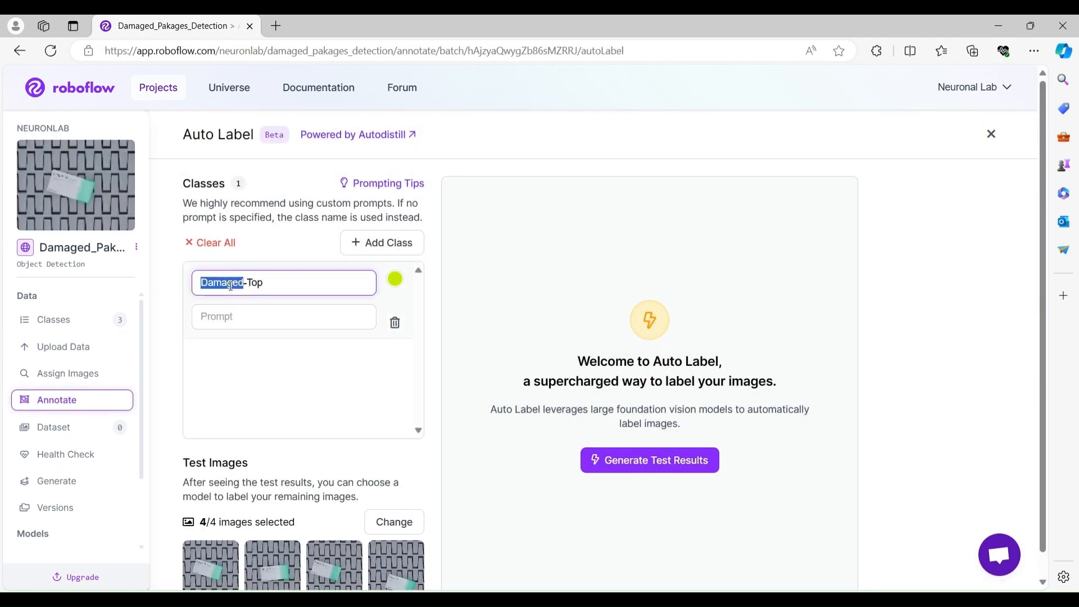
pyautogui.write('Intact')
pyautogui.click(239, 316)
pyautogui.write('Medici')
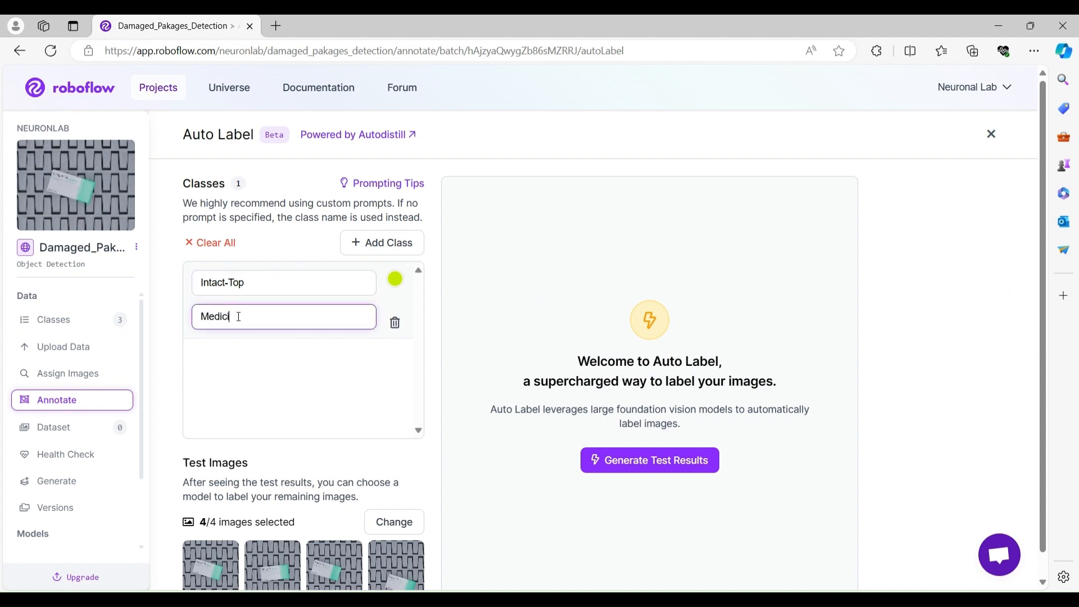
pyautogui.write('ne pakages intact from the top')
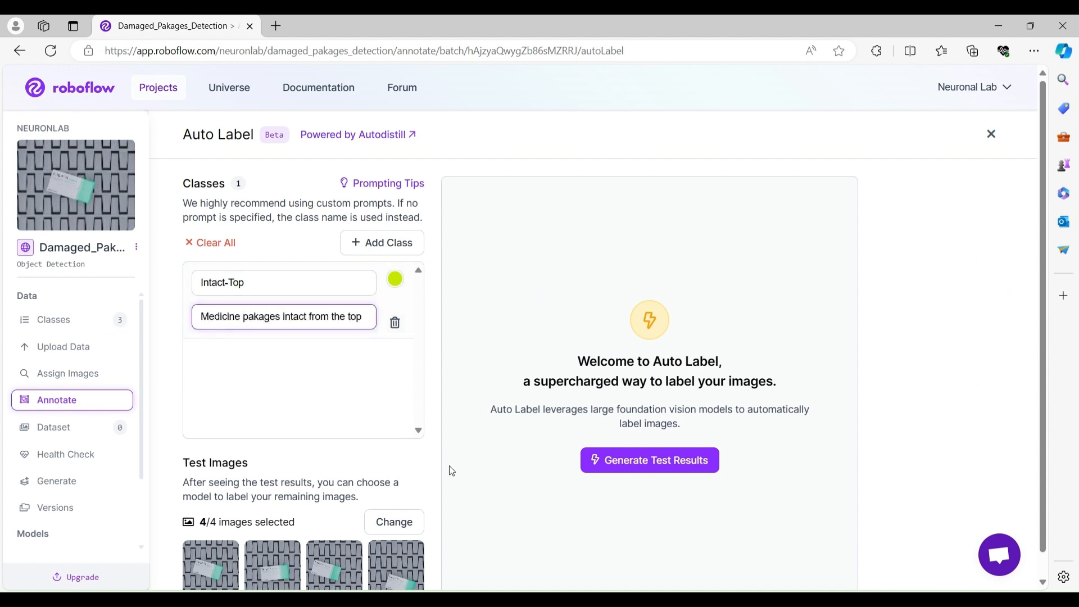
# Generate test results for the Intact-Top prompt and lower its confidence threshold to 40%.
pyautogui.click(694, 461)
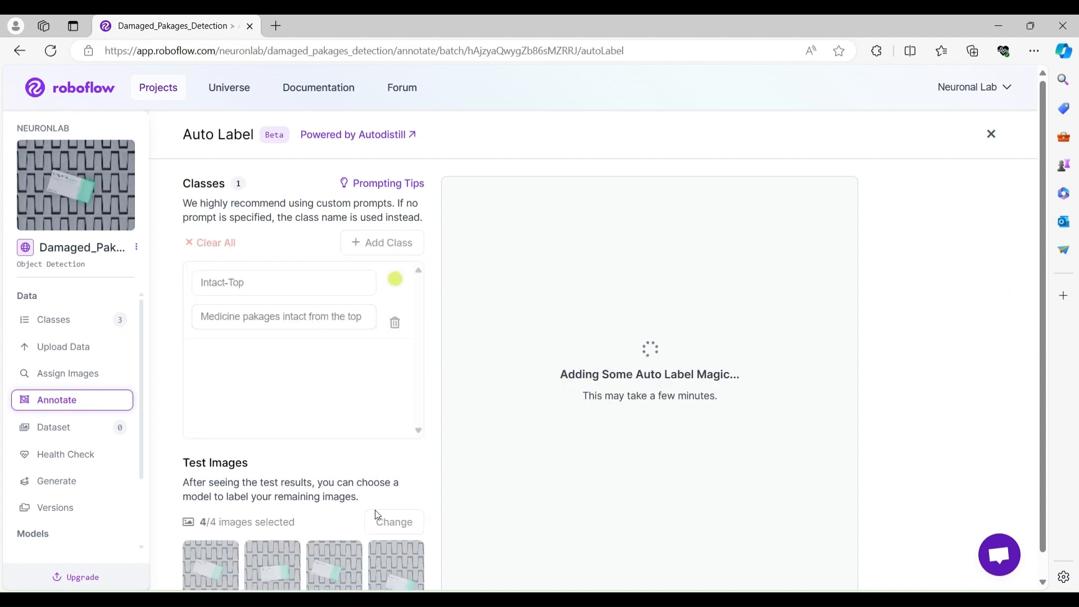
pyautogui.scroll(-1, 376, 514)
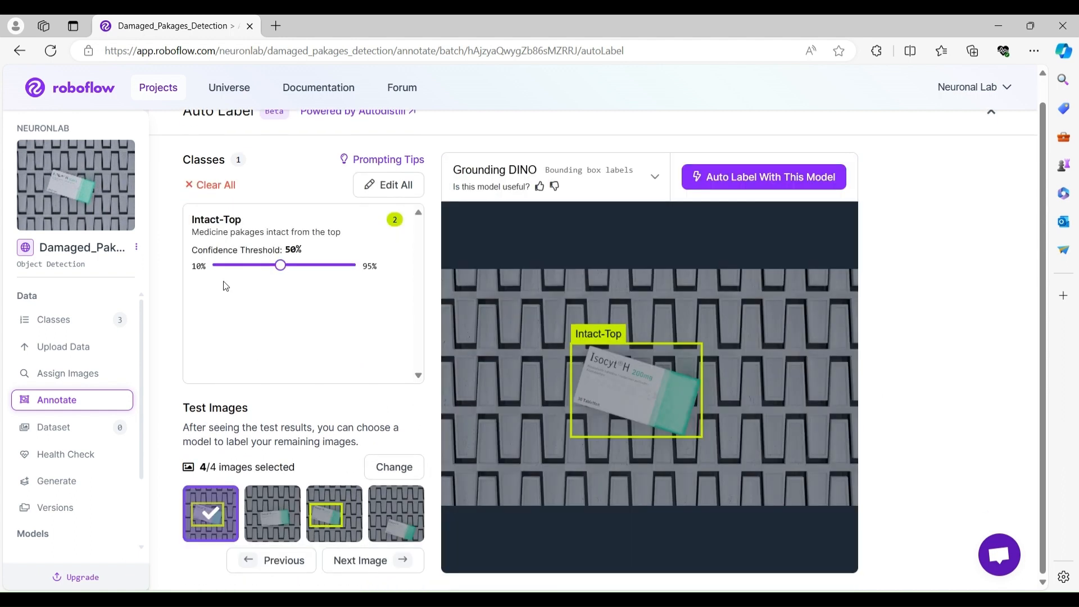
pyautogui.moveTo(280, 265); pyautogui.dragTo(264, 266)
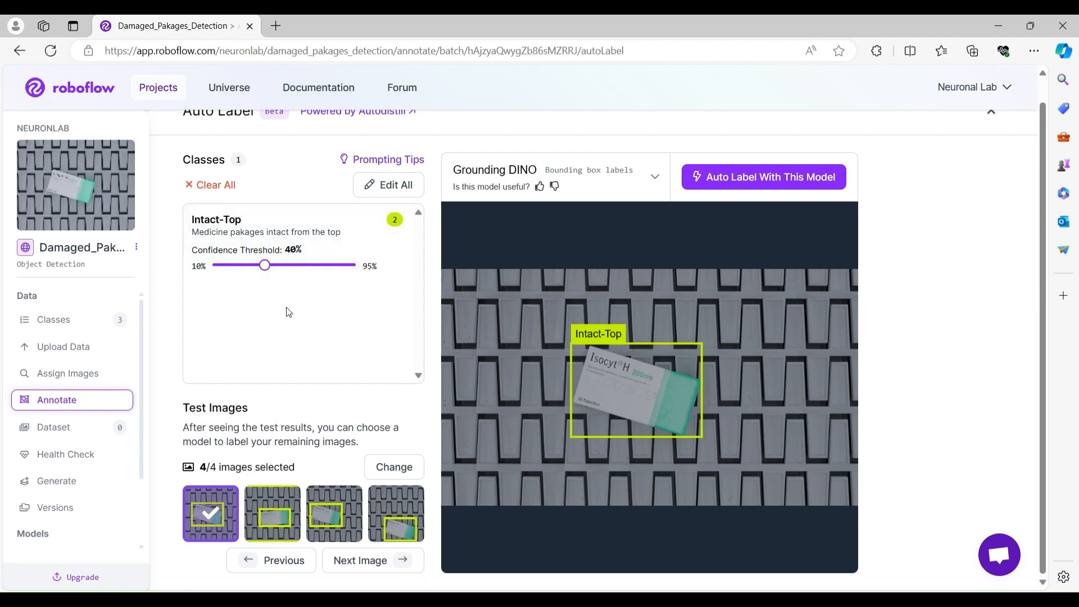
# Review the test images and start the Auto Label job with Grounding DINO on the intact top-view batch.
pyautogui.click(273, 512)
pyautogui.click(396, 512)
pyautogui.click(280, 492)
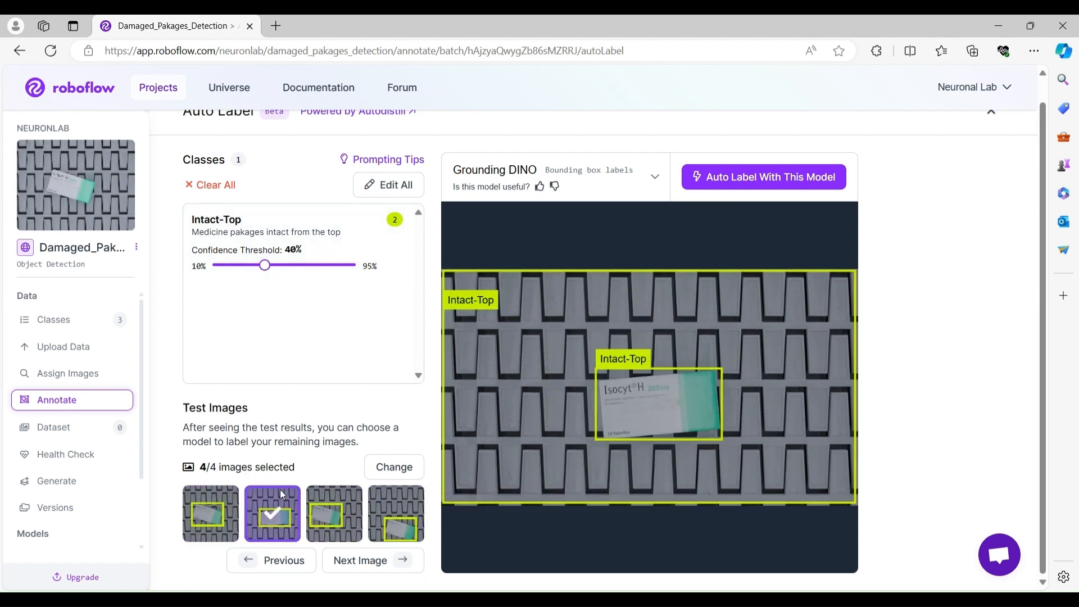
pyautogui.moveTo(264, 266)
pyautogui.mouseDown()
pyautogui.moveTo(217, 268)
pyautogui.moveTo(280, 270)
pyautogui.moveTo(265, 267)
pyautogui.mouseUp()
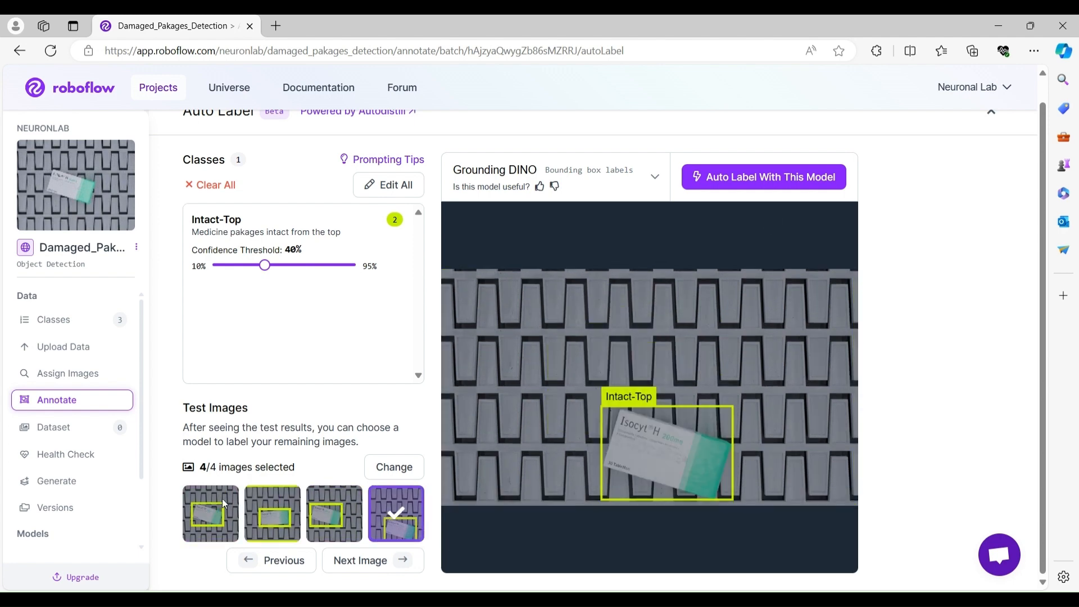
pyautogui.click(739, 176)
pyautogui.click(549, 404)
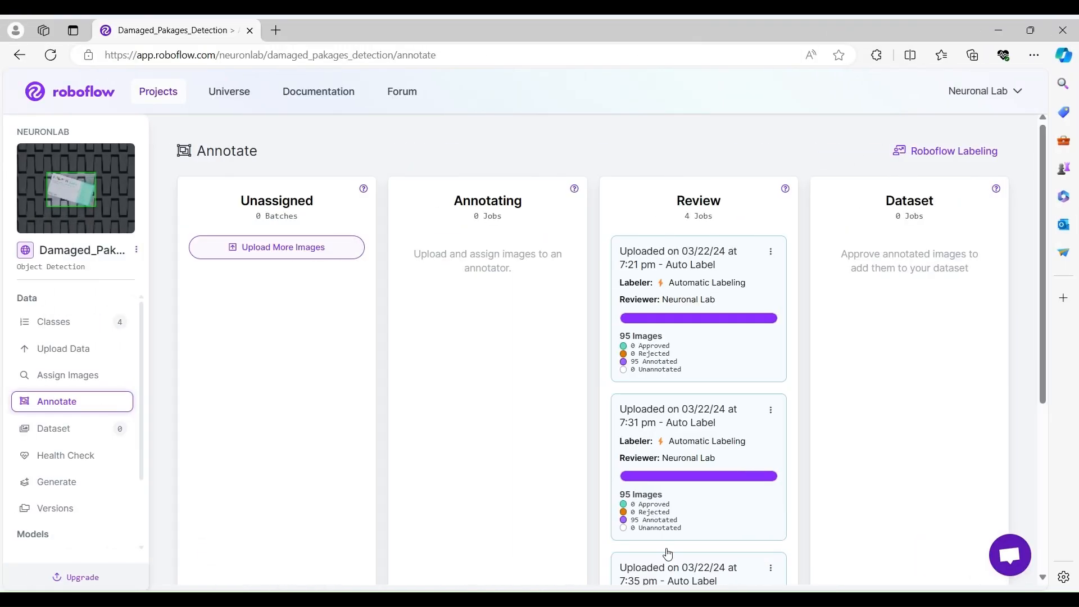
# Add the approved images of the 7:21 pm Auto Label job to the dataset with the 70/20/10 train/valid/test split.
pyautogui.moveTo(1044, 362); pyautogui.dragTo(1061, 512)
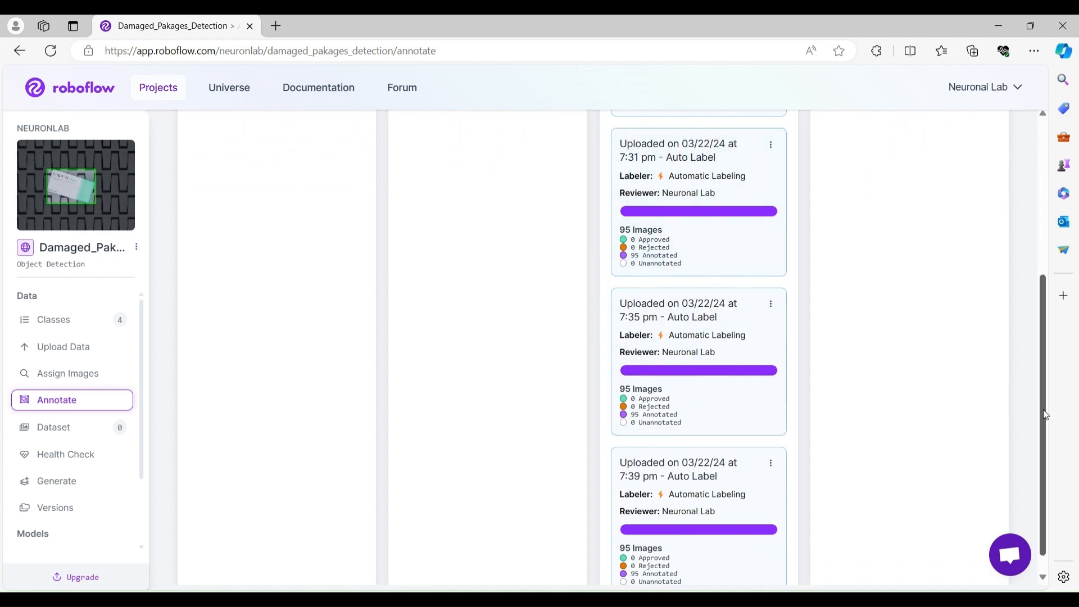
pyautogui.moveTo(1045, 414)
pyautogui.mouseDown()
pyautogui.moveTo(1044, 449)
pyautogui.moveTo(1027, 275)
pyautogui.moveTo(1019, 414)
pyautogui.moveTo(1025, 285)
pyautogui.moveTo(1047, 445)
pyautogui.mouseUp()
pyautogui.scroll(5, 1044, 431)
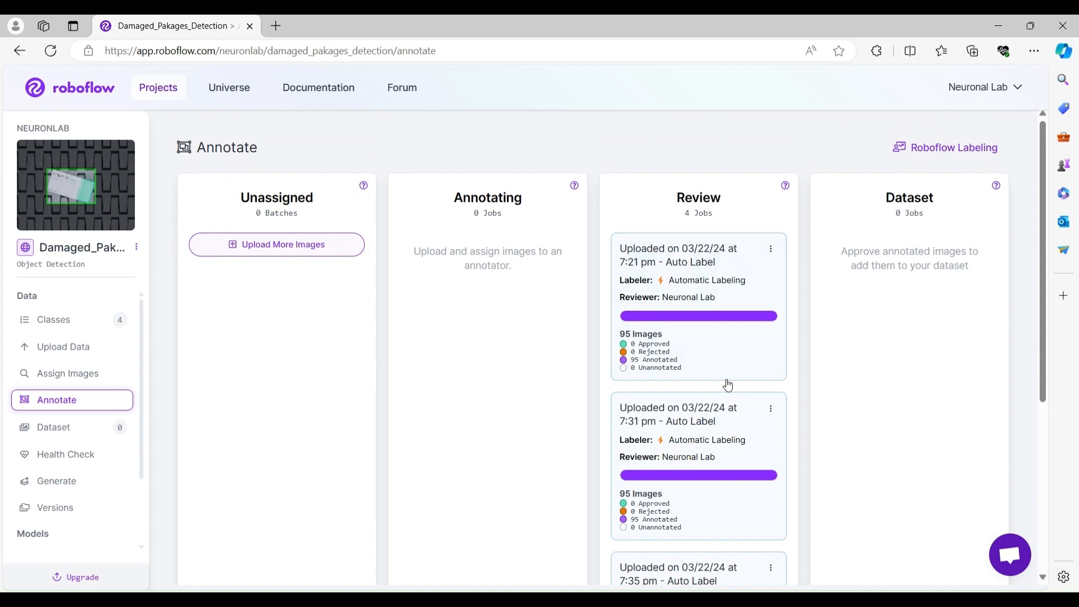
pyautogui.click(717, 284)
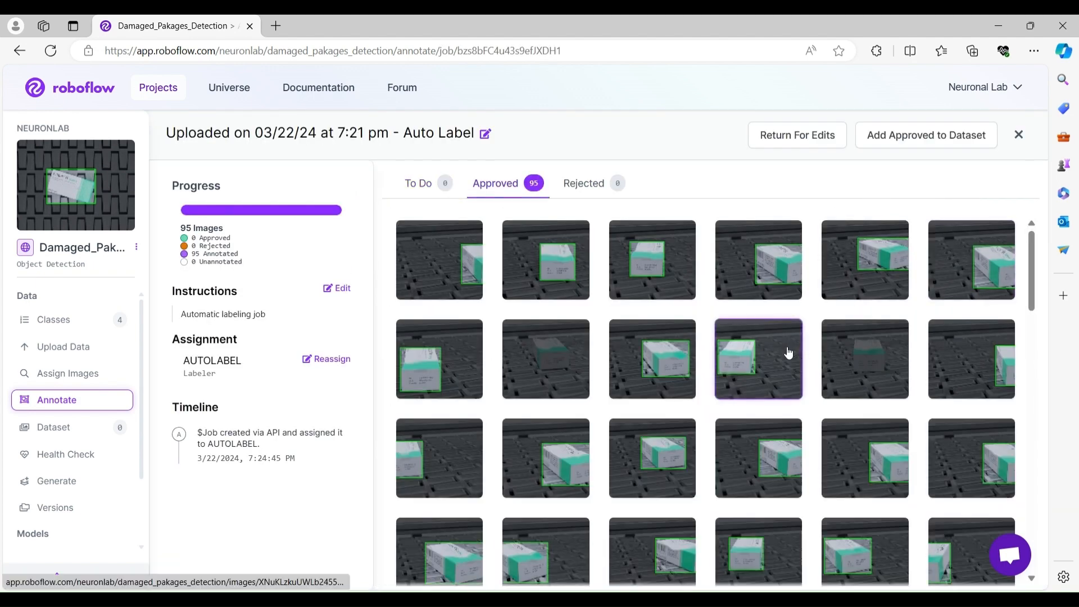
pyautogui.click(905, 135)
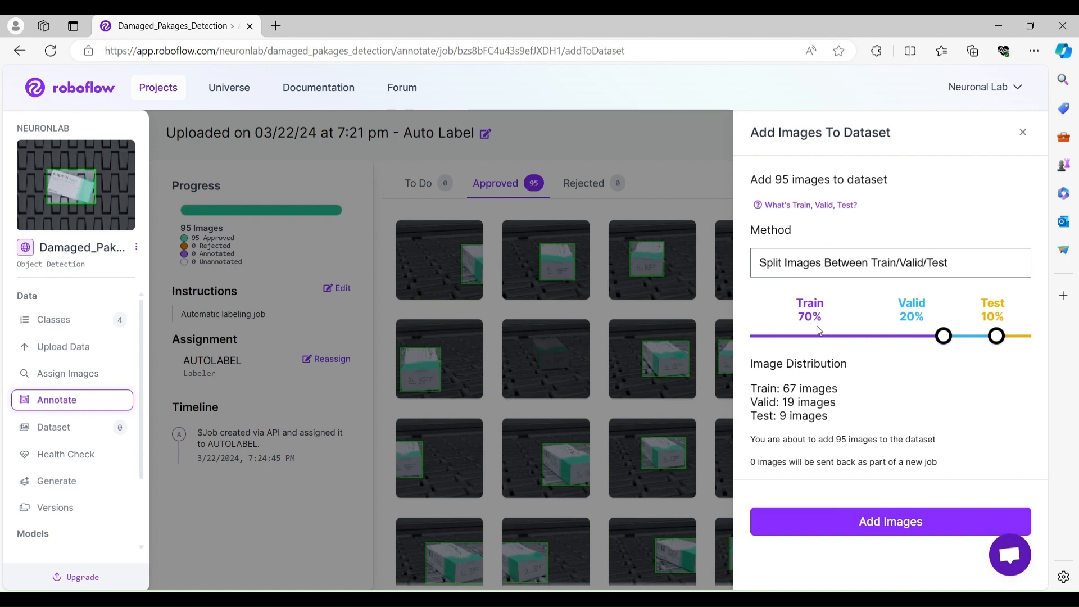
pyautogui.doubleClick(792, 388)
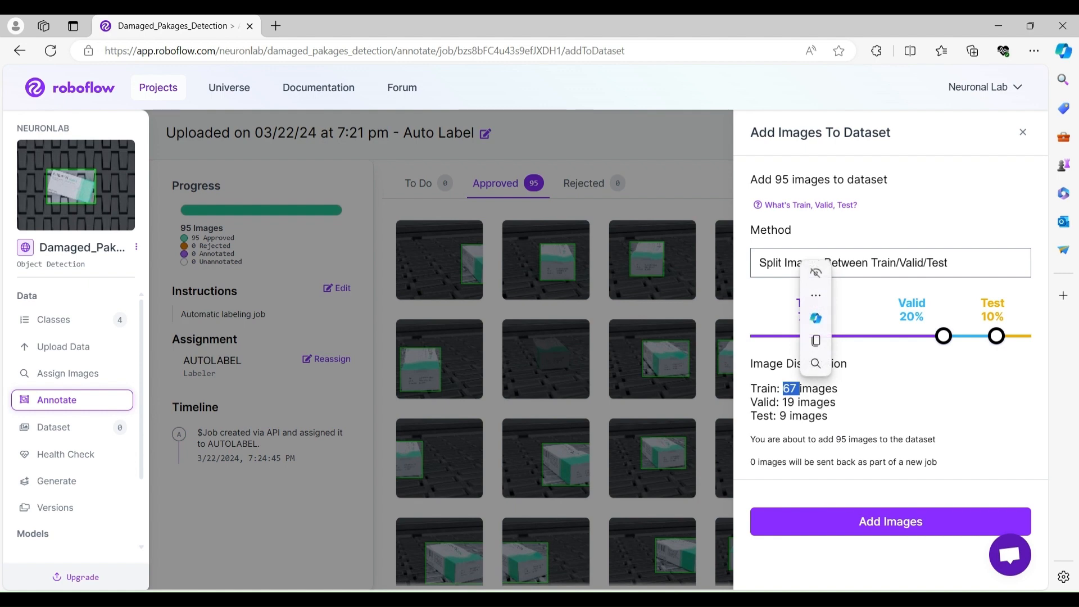
pyautogui.click(872, 398)
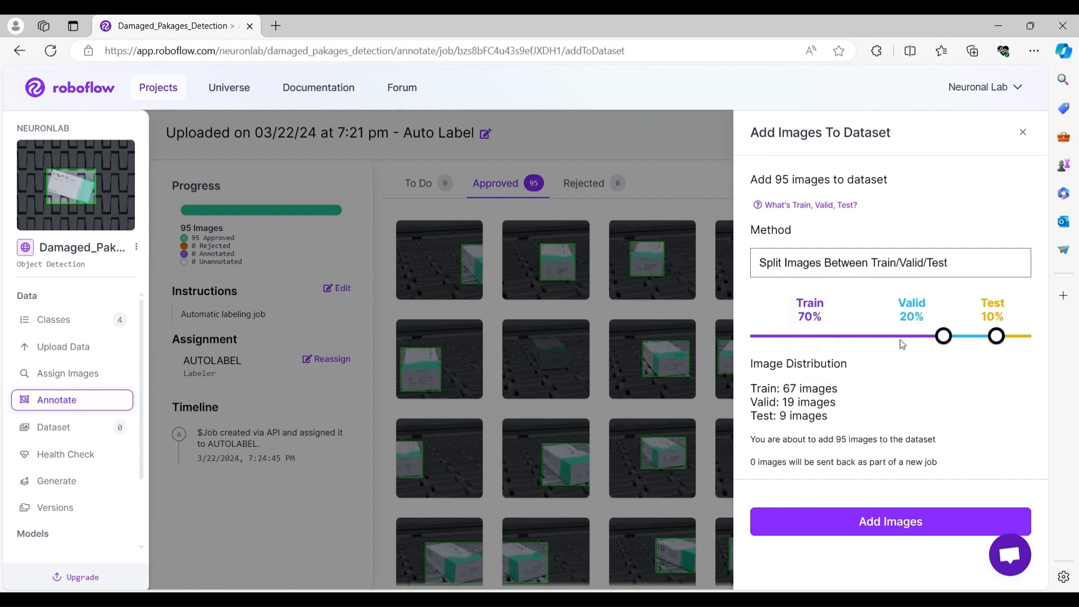
pyautogui.doubleClick(790, 402)
pyautogui.click(919, 522)
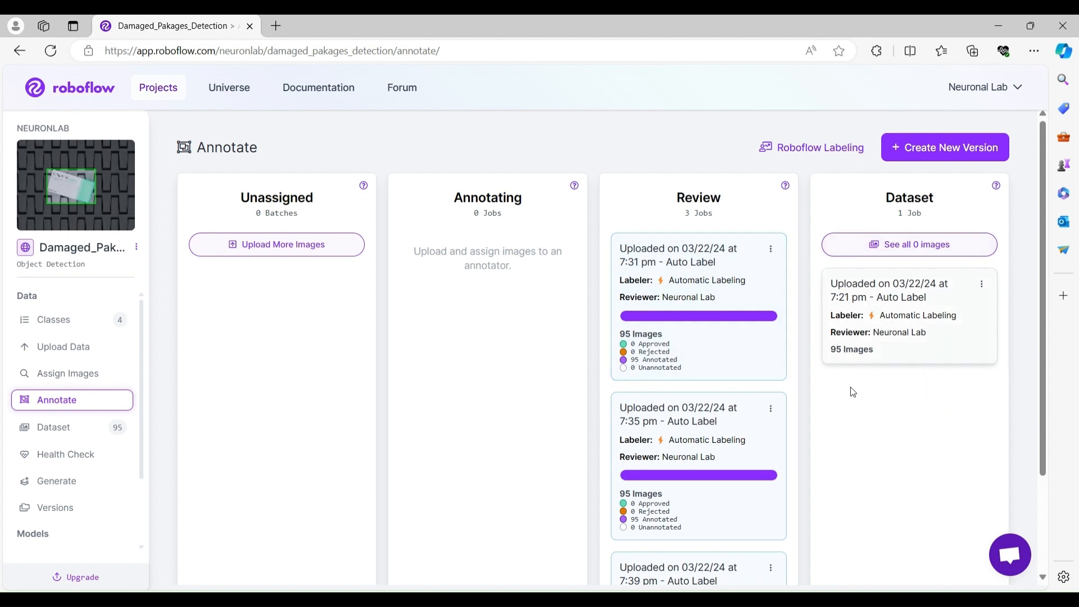
# Approve all annotated images of the 7:31 pm Auto Label job and add them to the dataset.
pyautogui.click(730, 277)
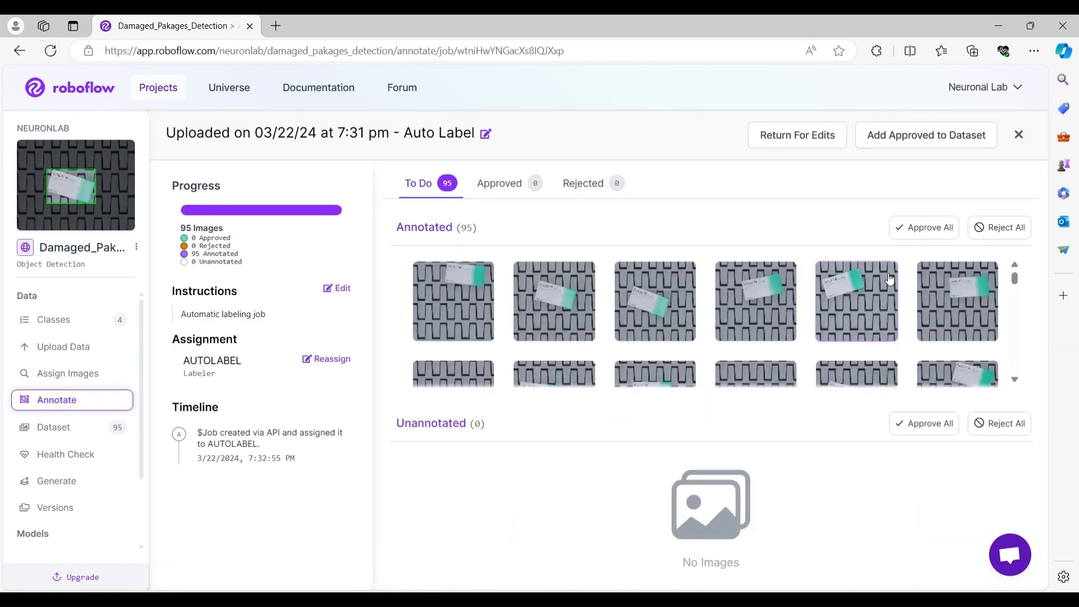
pyautogui.click(922, 224)
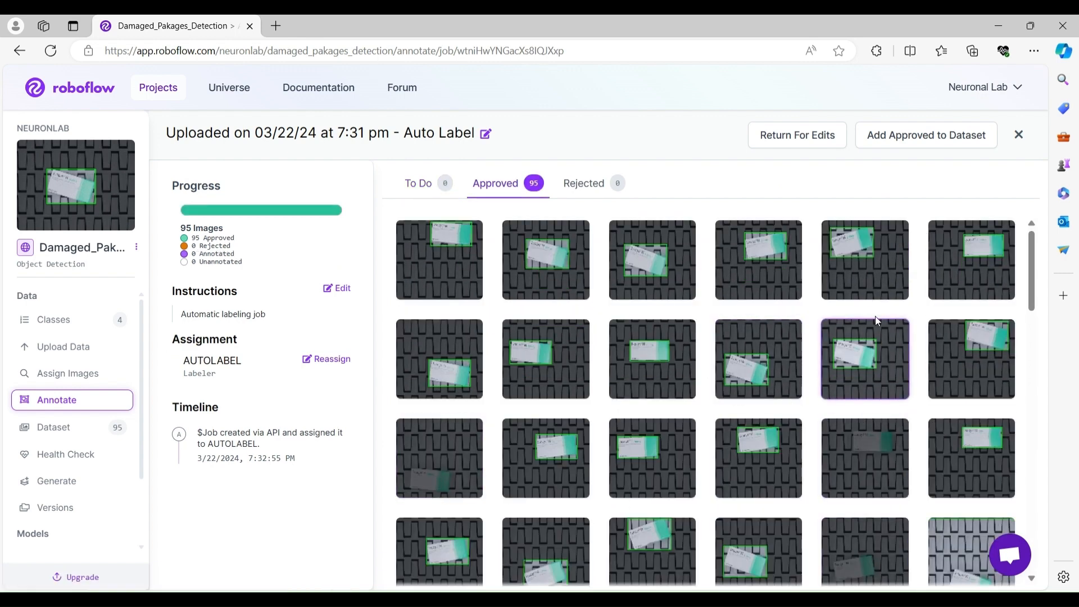
pyautogui.click(905, 135)
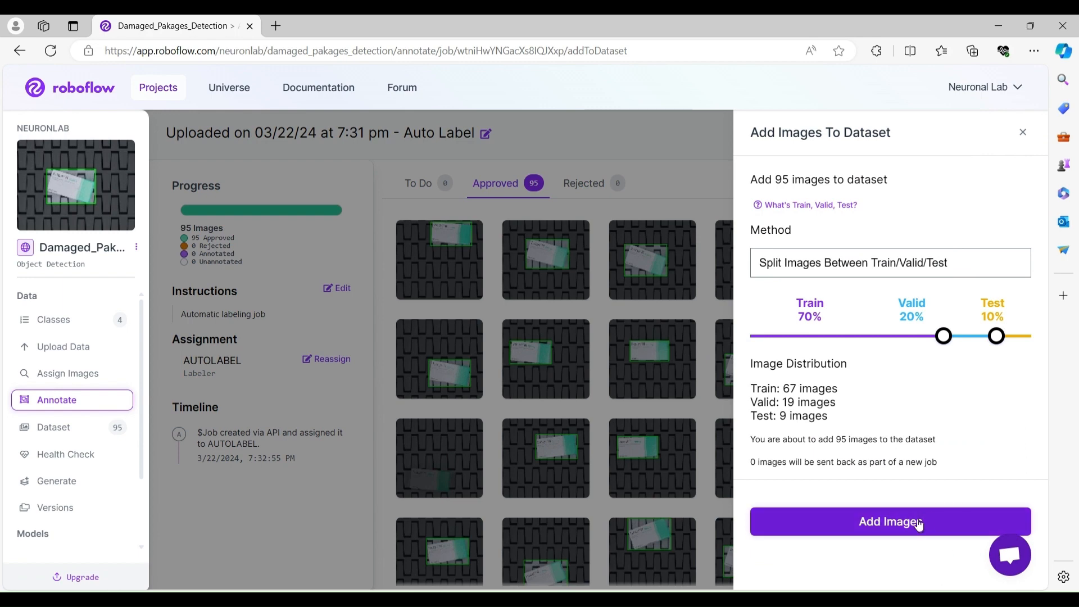
pyautogui.click(883, 531)
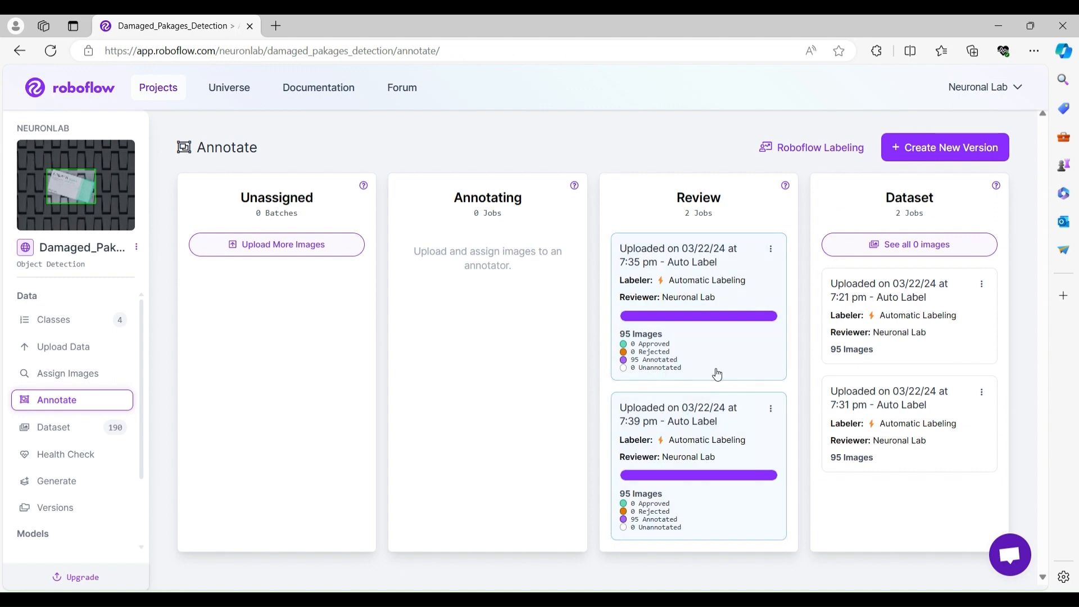
# Approve all annotated images of the 7:35 pm Auto Label job and add them to the dataset.
pyautogui.click(722, 279)
pyautogui.click(924, 229)
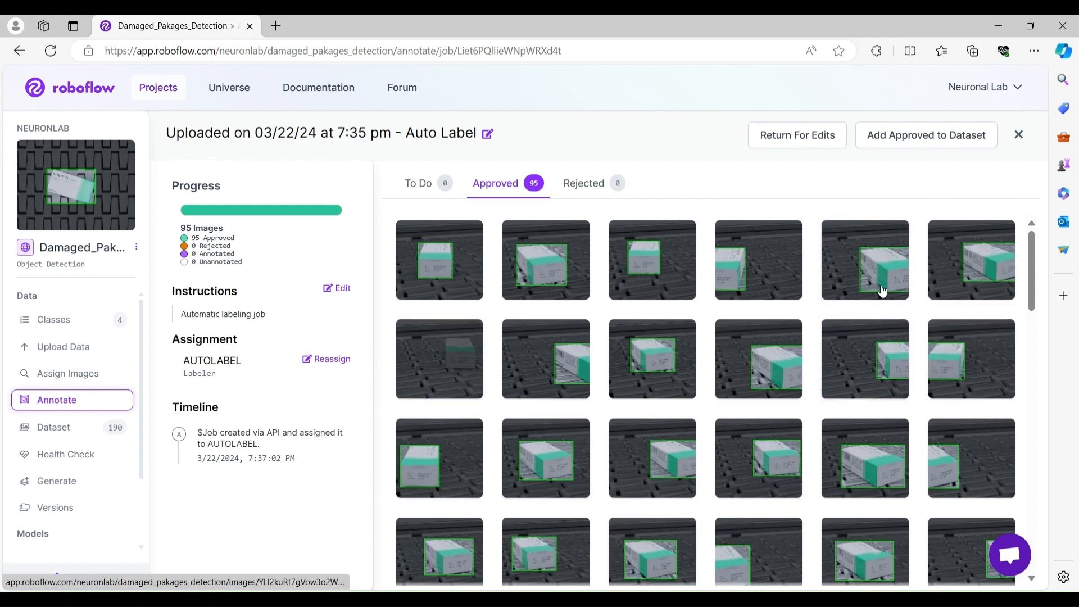
pyautogui.click(931, 137)
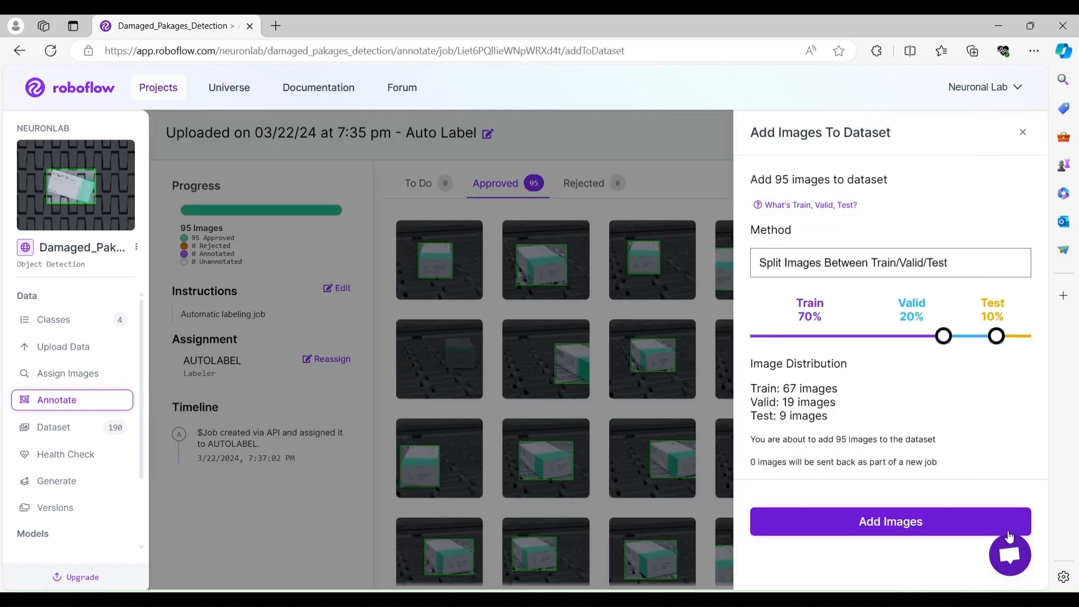
pyautogui.click(906, 523)
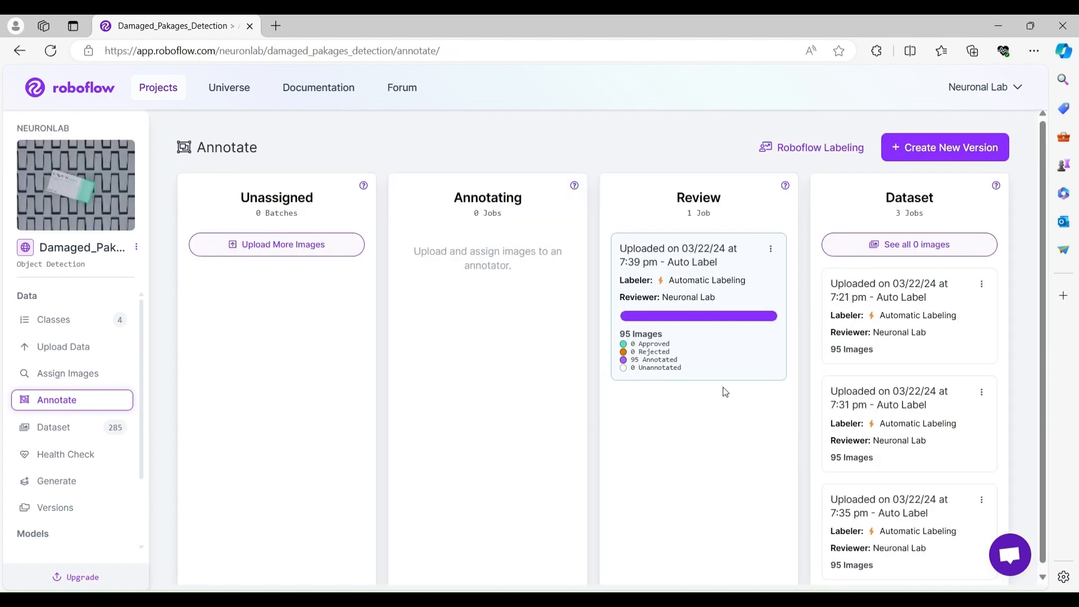
# Approve all annotated images of the 7:39 pm Auto Label job and add them to the dataset.
pyautogui.click(682, 263)
pyautogui.click(921, 226)
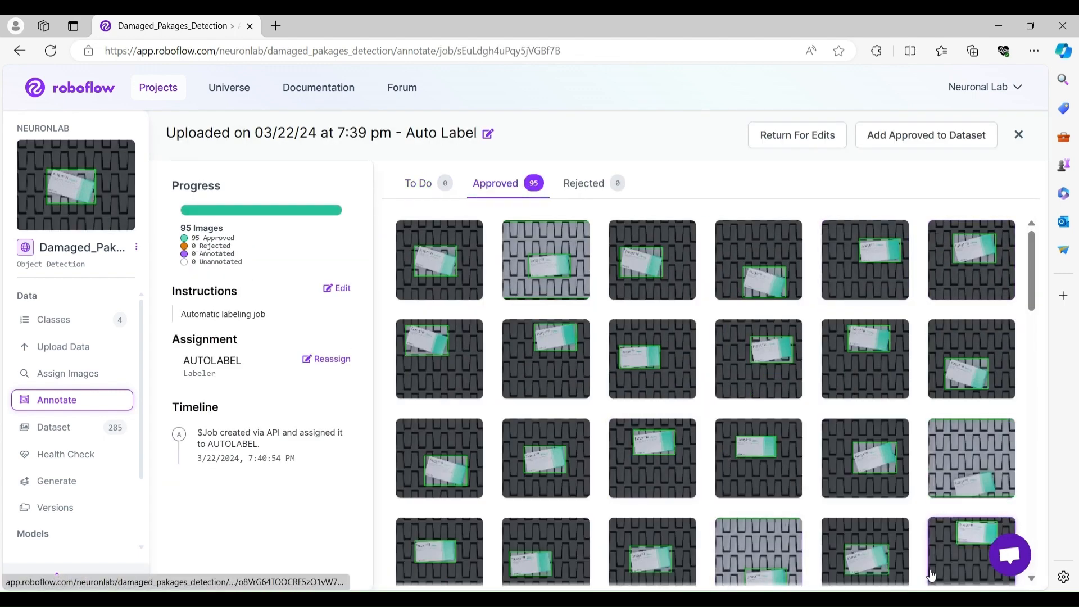
pyautogui.scroll(-2, 593, 460)
pyautogui.scroll(2, 854, 416)
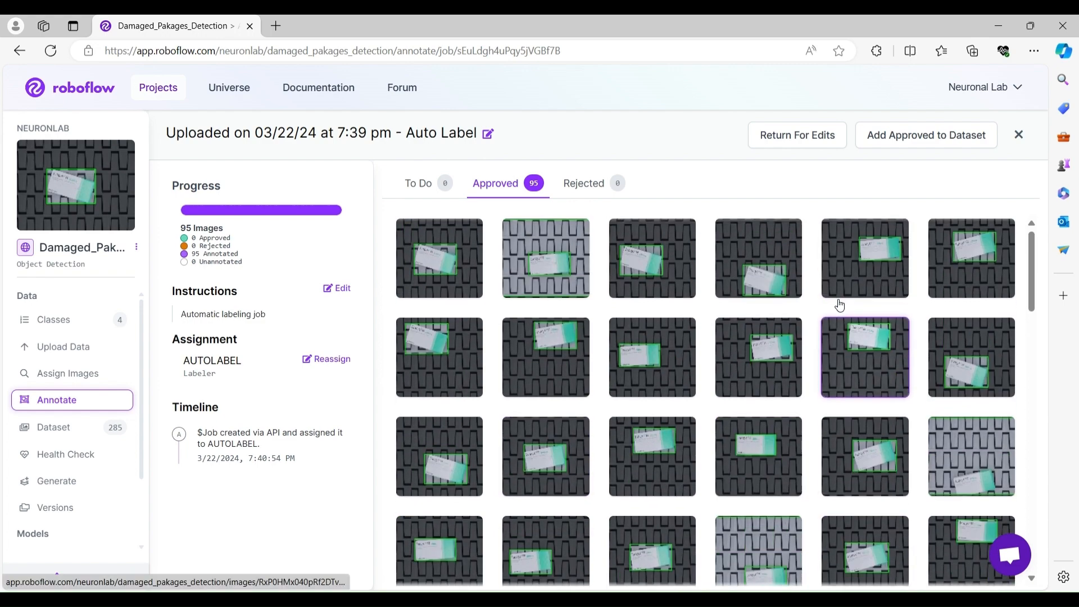
pyautogui.click(939, 135)
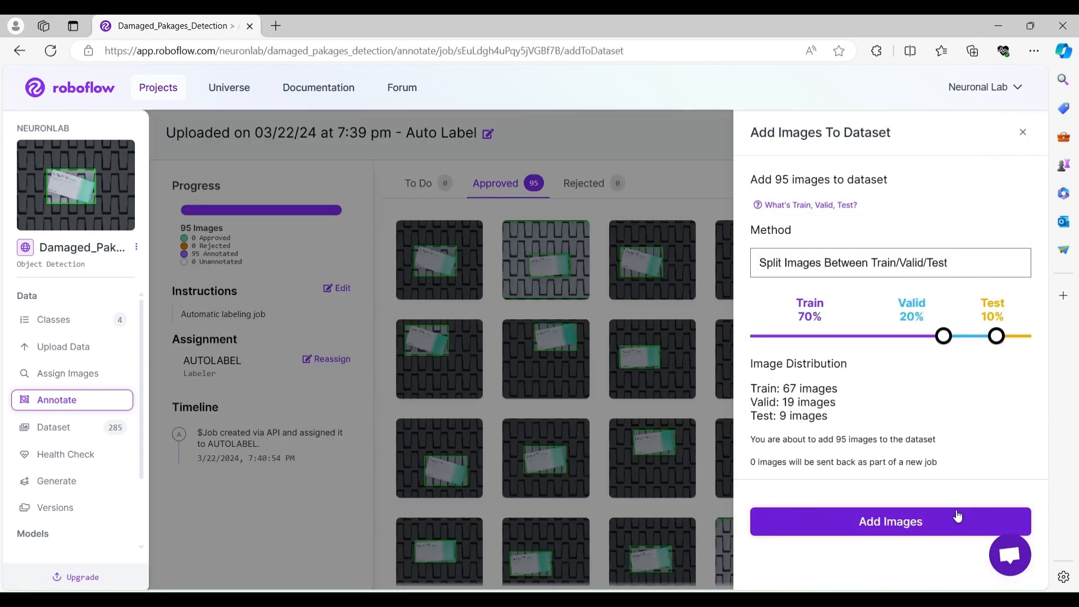
pyautogui.click(915, 521)
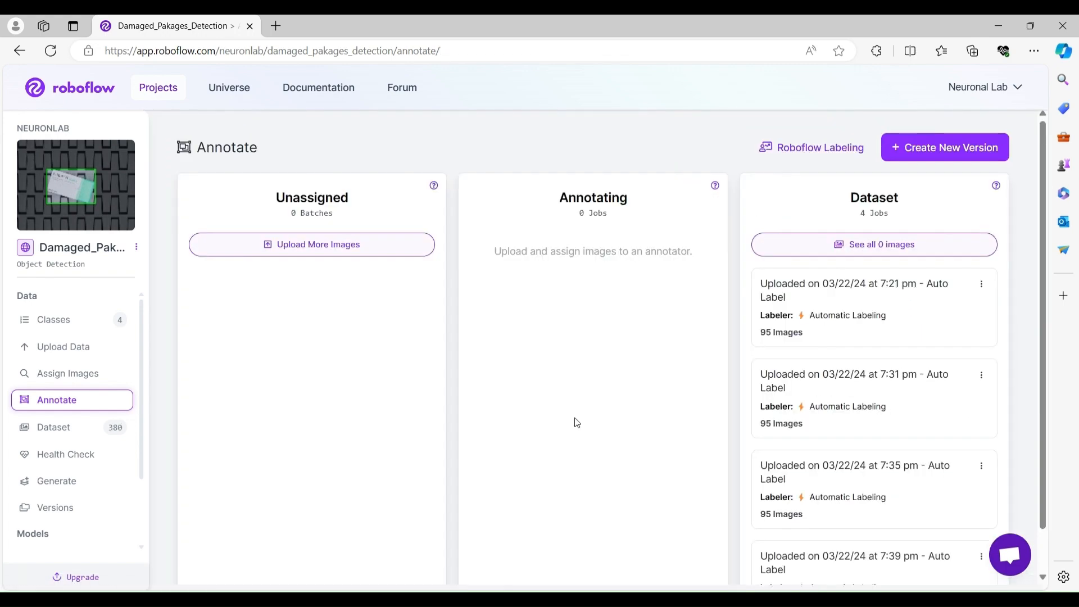
# Create a new dataset version keeping Auto-Orient and 640x640 stretch resize preprocessing, with no augmentation.
pyautogui.scroll(-1, 876, 404)
pyautogui.scroll(1, 889, 449)
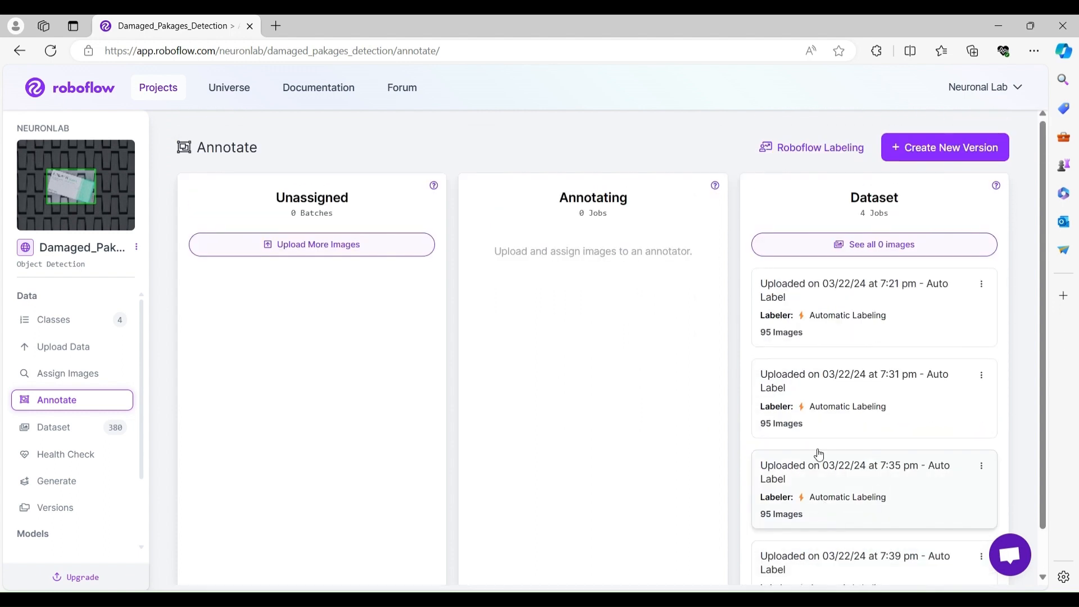
pyautogui.scroll(-1, 783, 449)
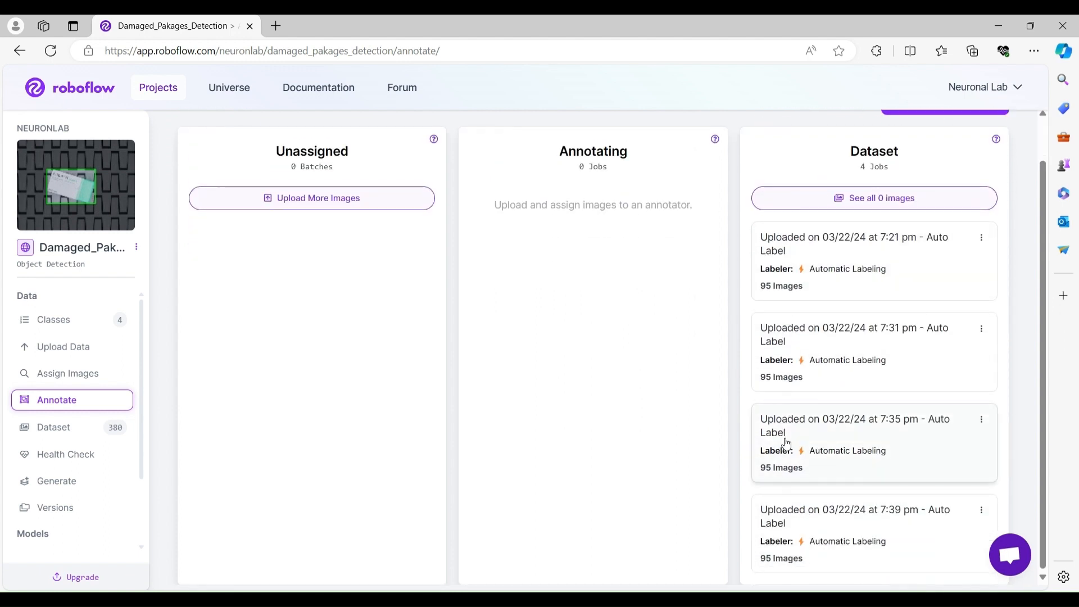
pyautogui.scroll(1, 787, 457)
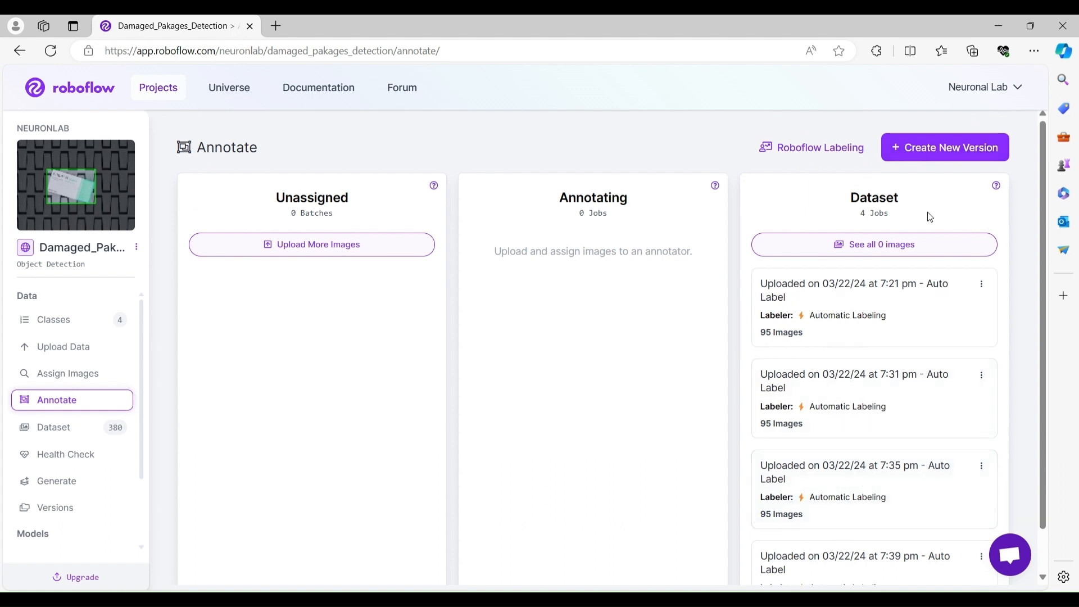
pyautogui.click(935, 147)
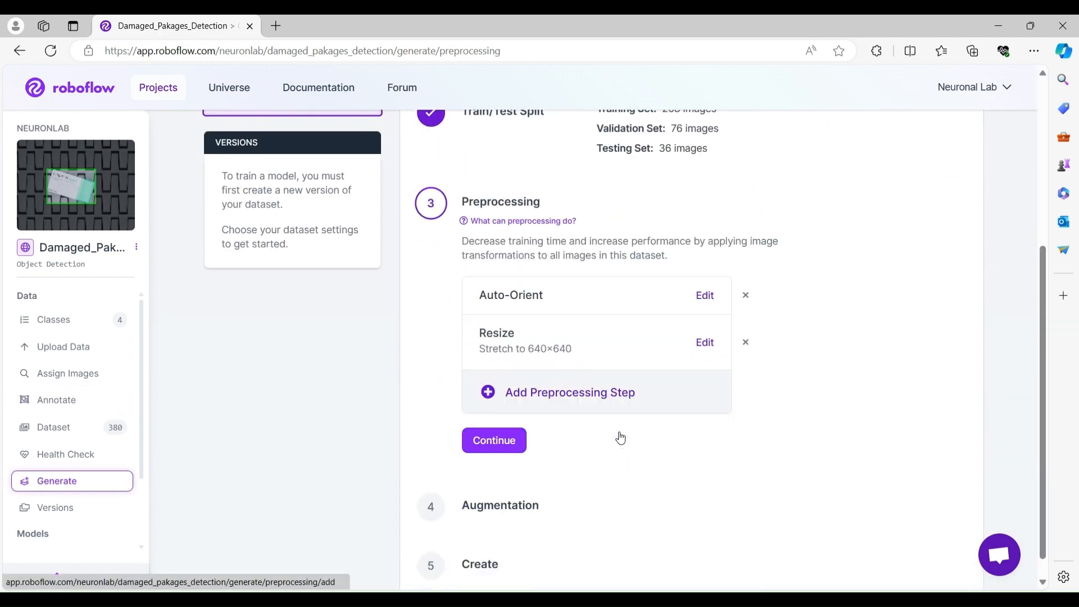
pyautogui.click(505, 431)
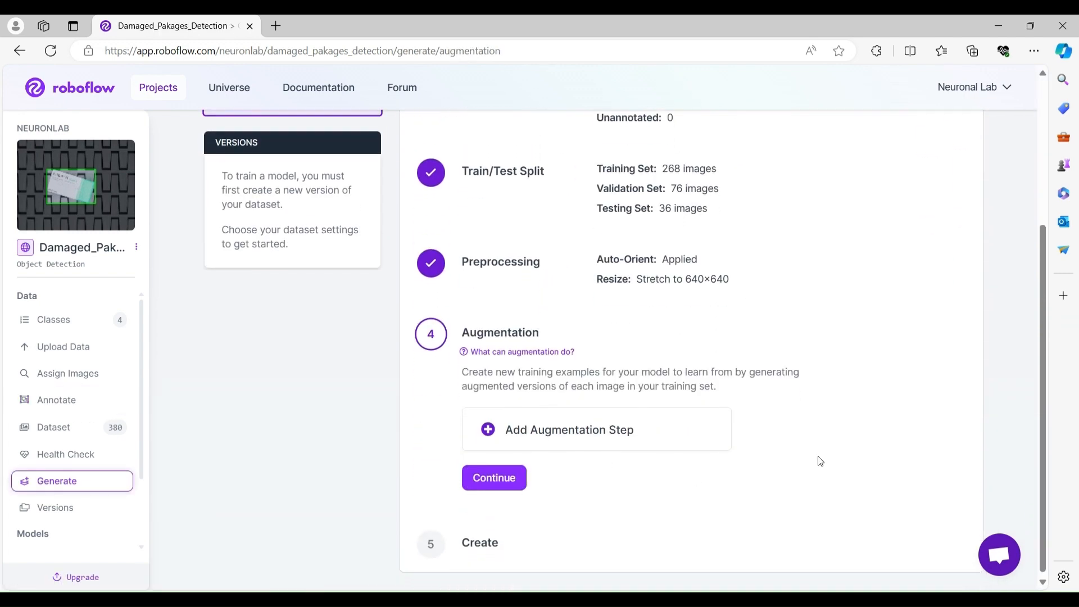
pyautogui.click(487, 483)
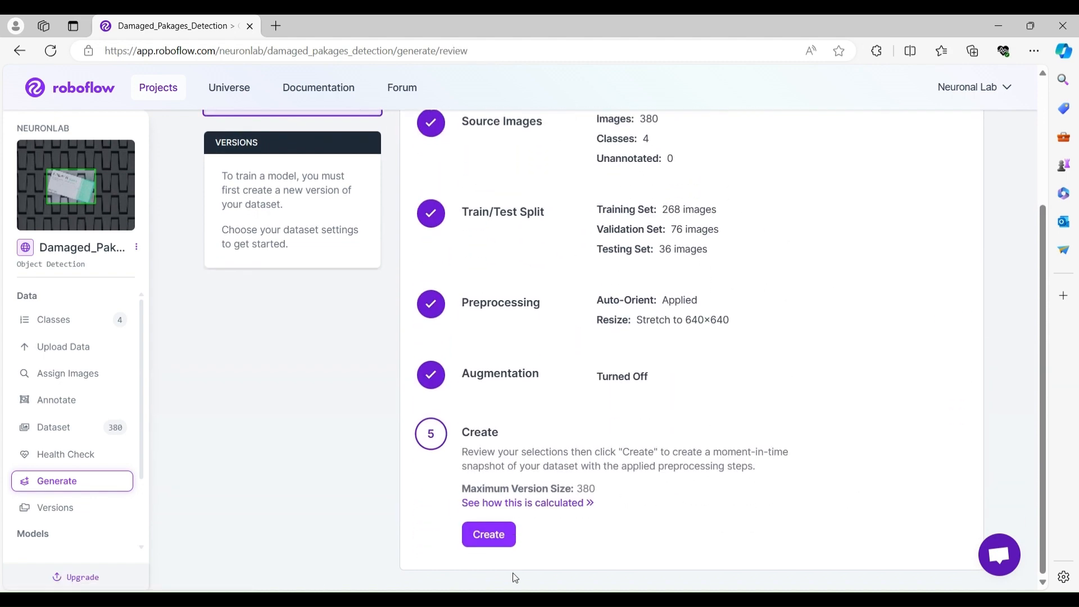
pyautogui.click(488, 534)
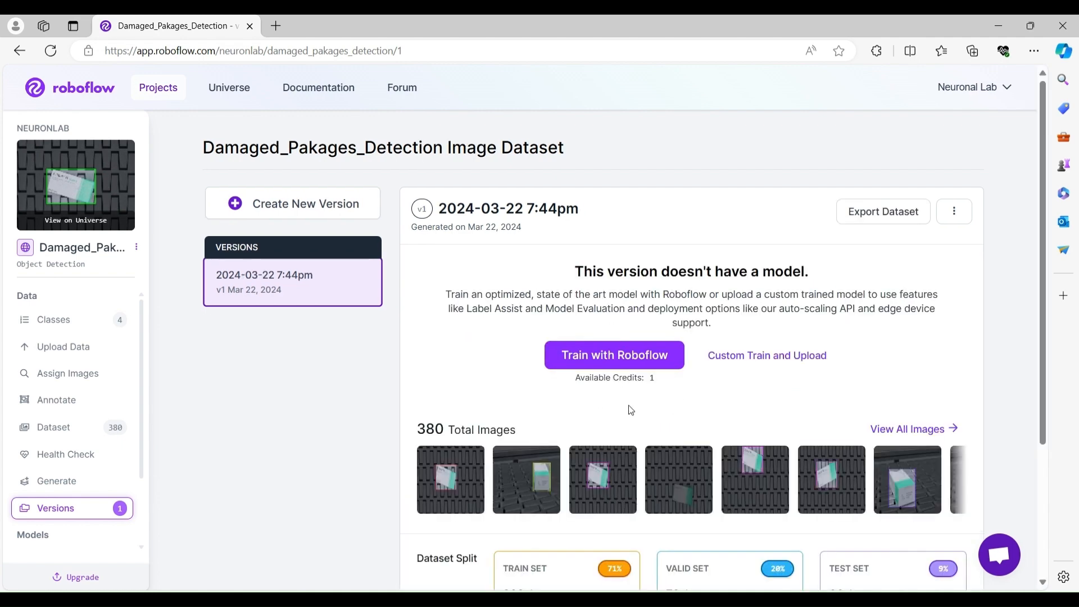
# Start training a Roboflow 3.0 Fast model on this version from the MS COCO public checkpoint.
pyautogui.scroll(-3, 631, 410)
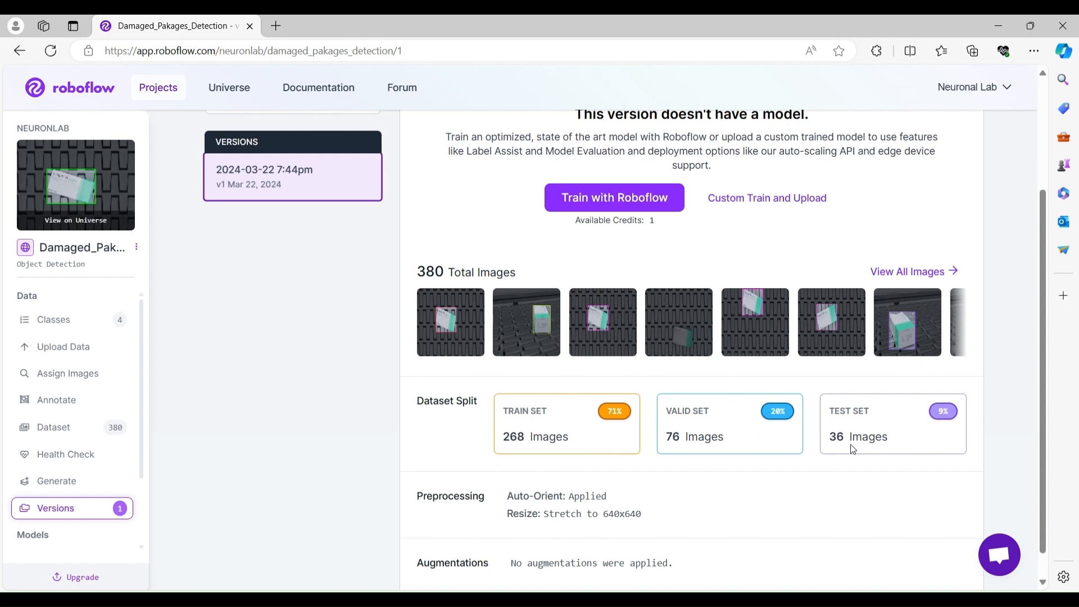
pyautogui.click(597, 198)
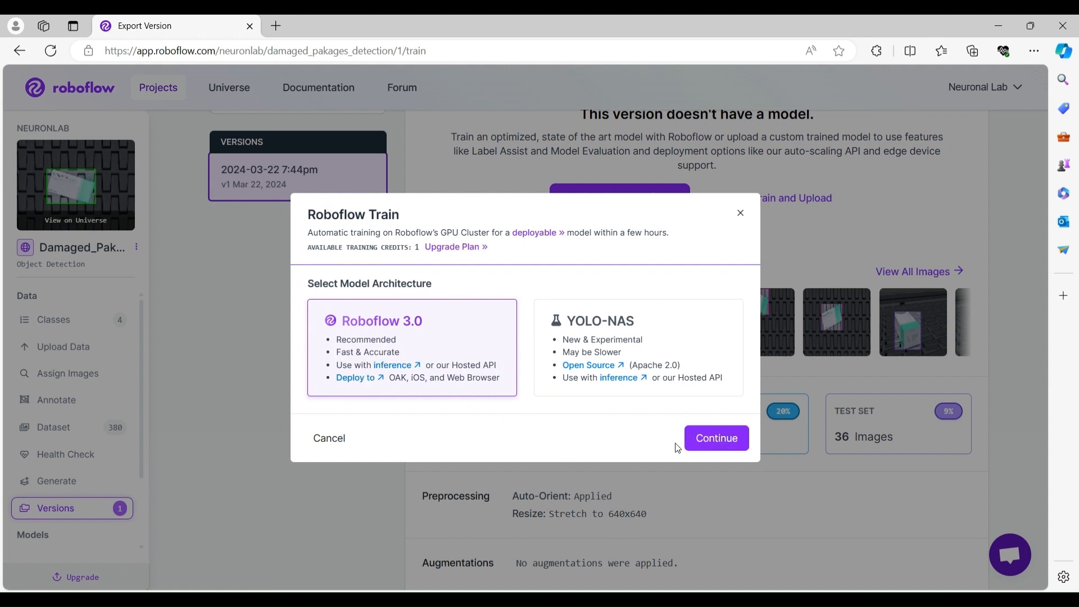
pyautogui.click(712, 442)
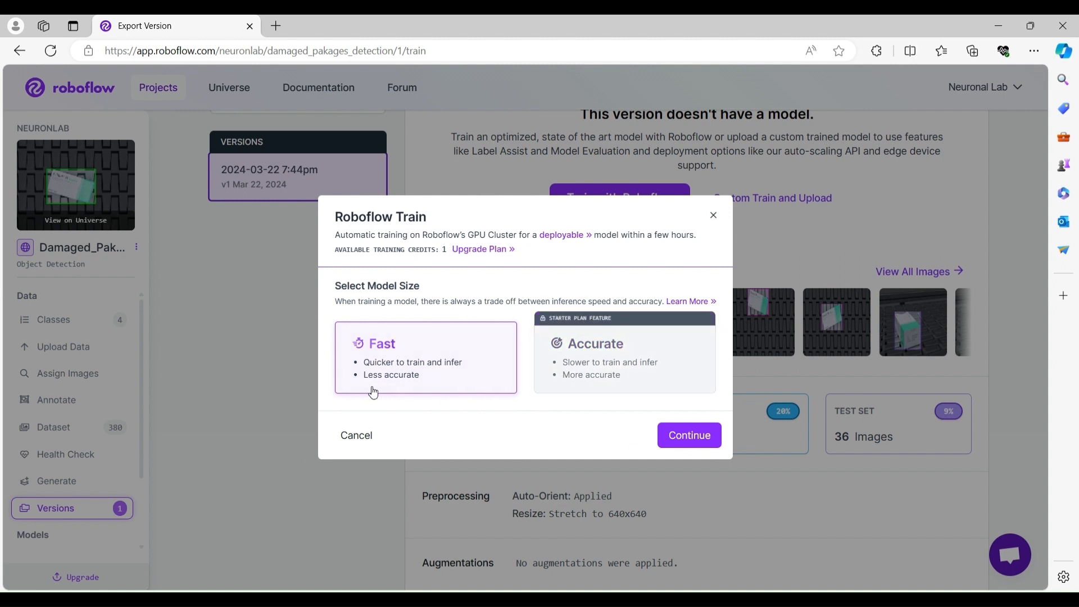
pyautogui.click(687, 442)
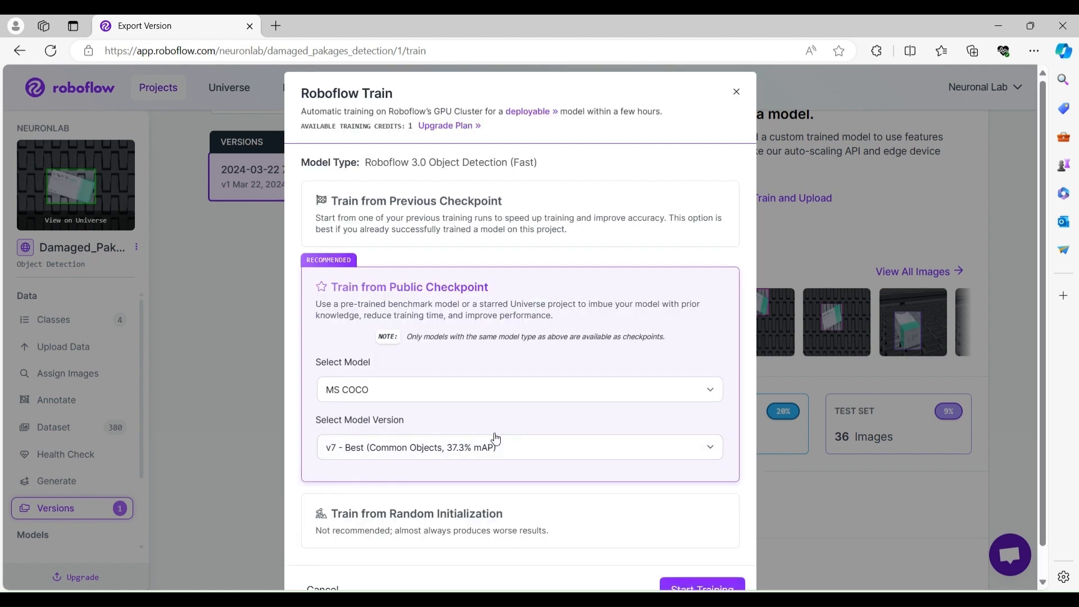
pyautogui.scroll(-1, 420, 522)
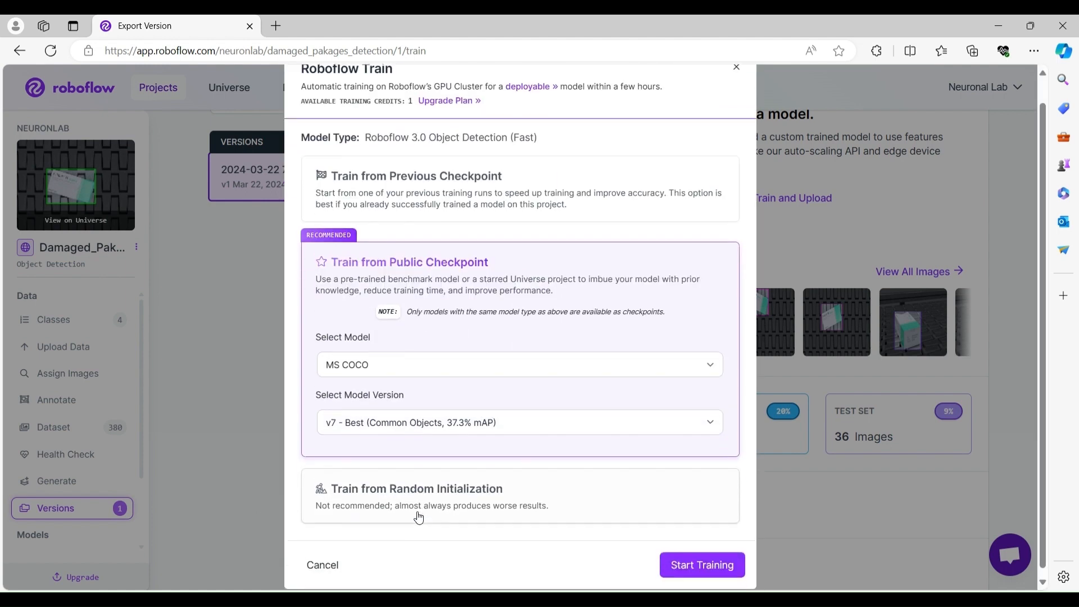
pyautogui.click(699, 562)
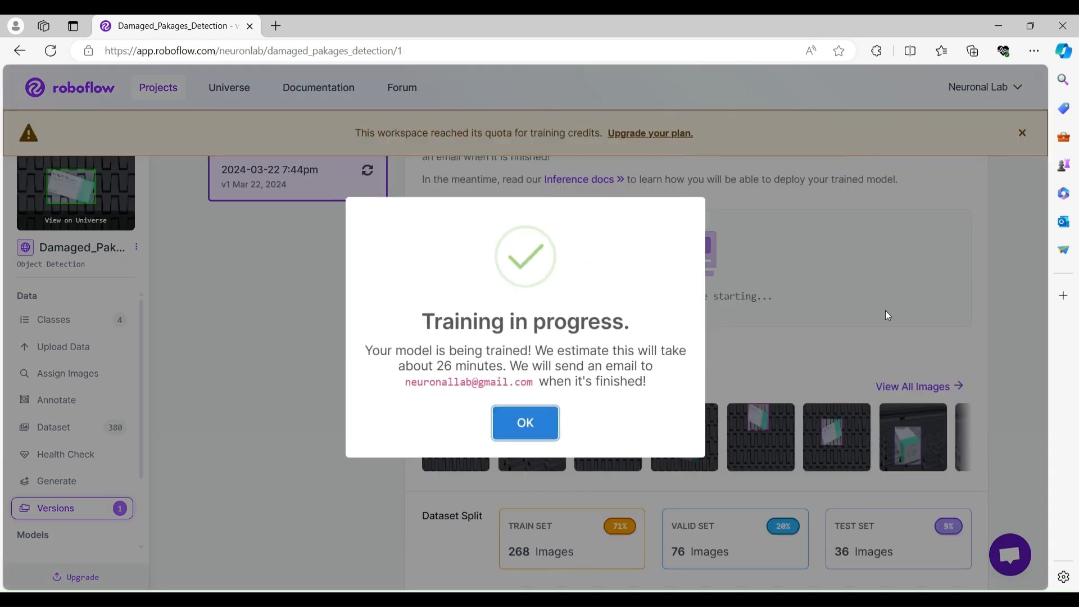
# Dismiss the training notice and examine the training progress and mAP chart for the version.
pyautogui.click(526, 424)
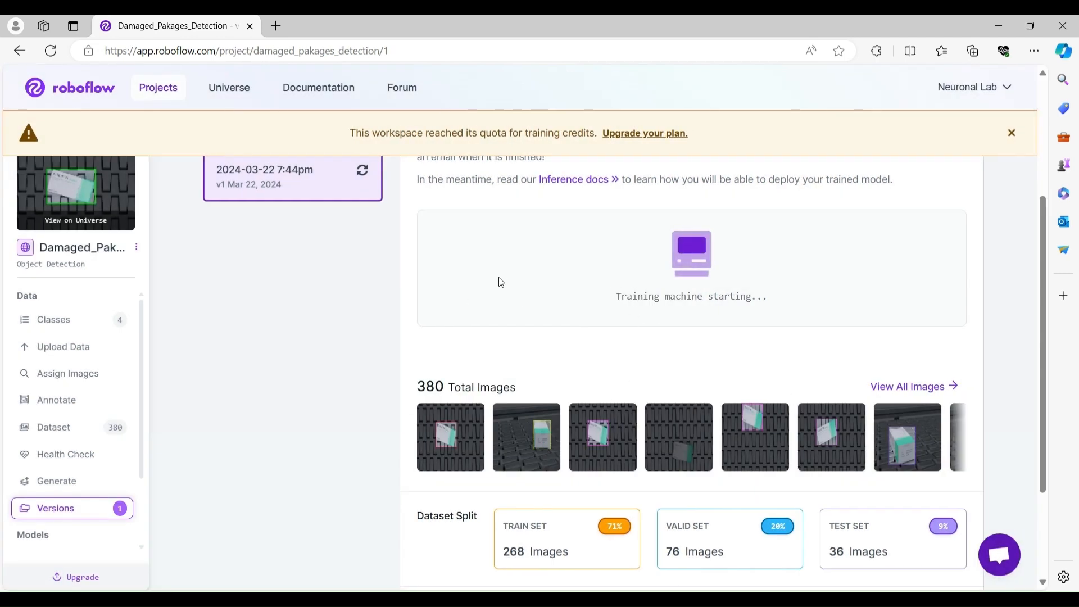
pyautogui.scroll(3, 545, 258)
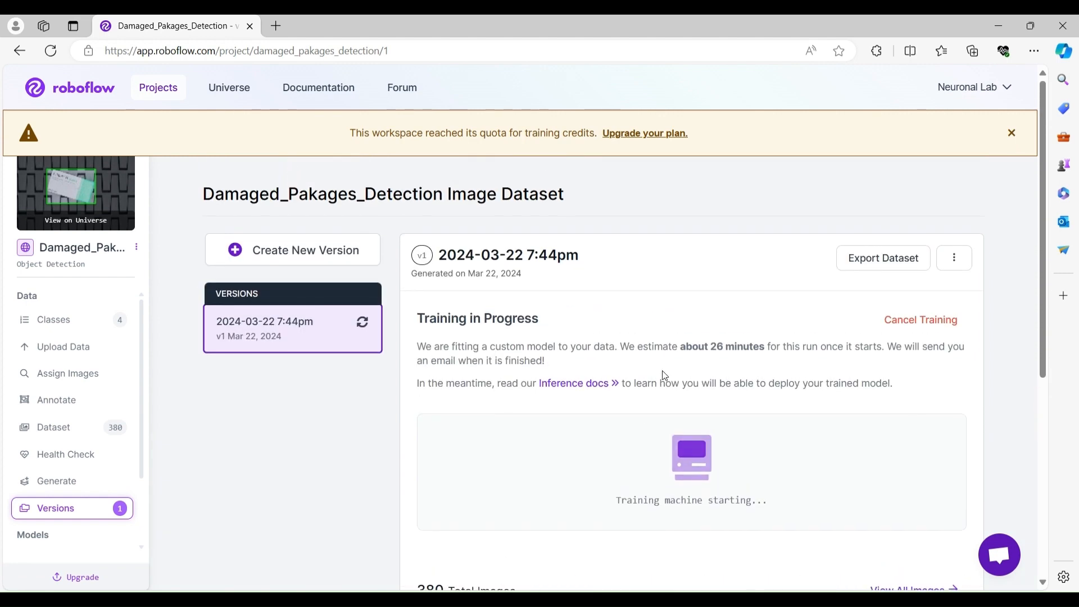
pyautogui.moveTo(1047, 309); pyautogui.dragTo(1046, 377)
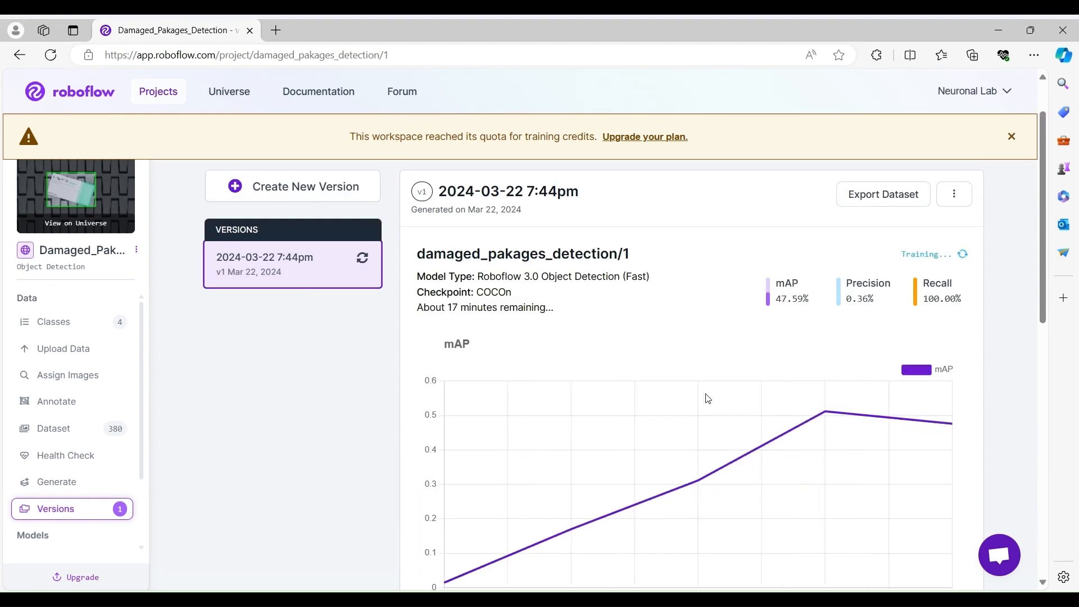
pyautogui.moveTo(417, 308); pyautogui.dragTo(530, 307)
pyautogui.click(626, 389)
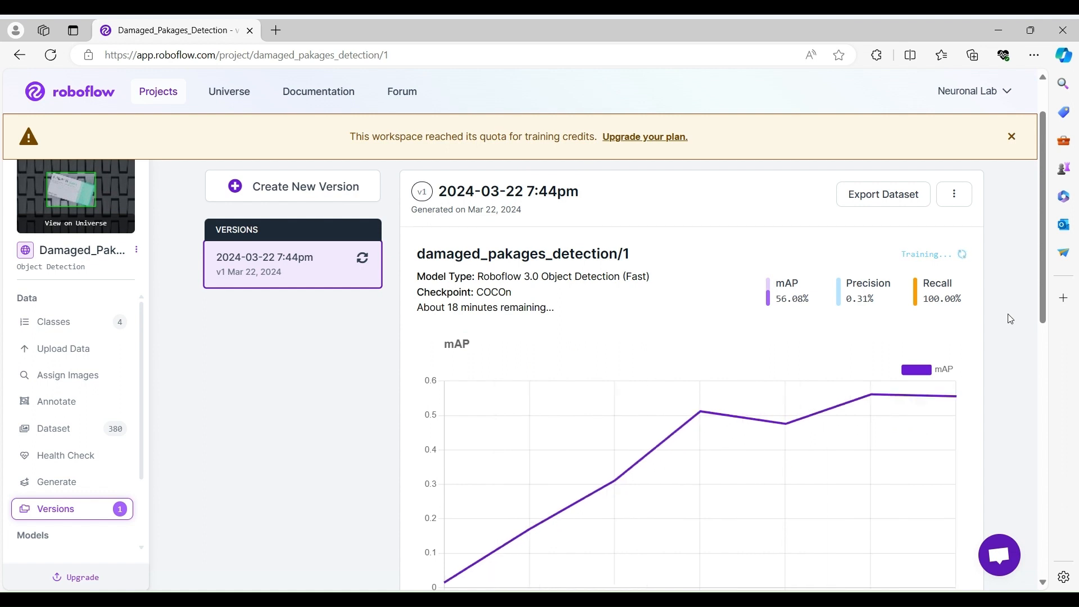
pyautogui.scroll(-1, 1021, 356)
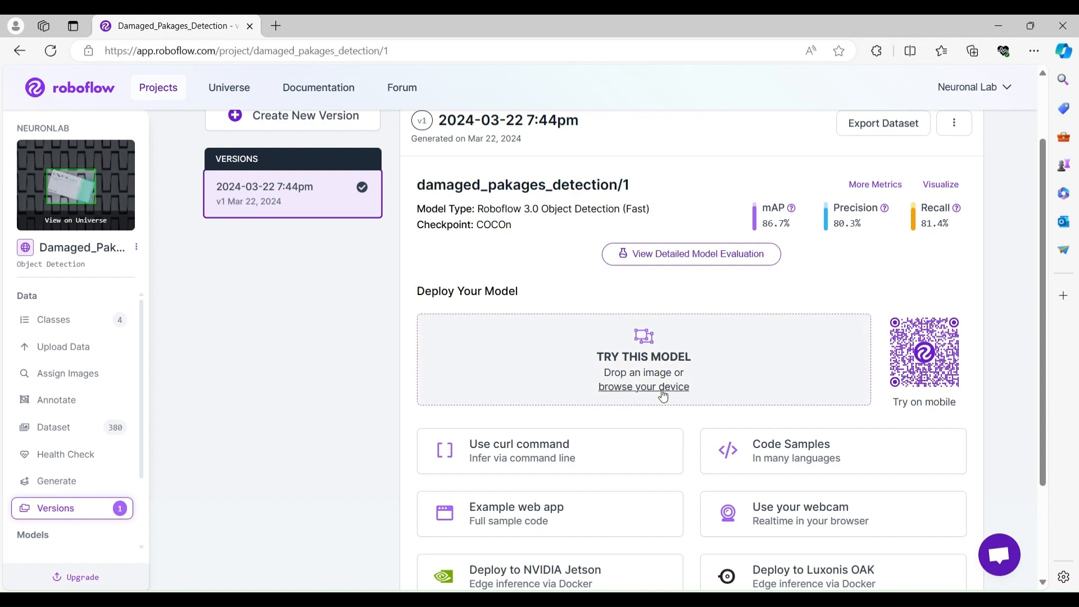
pyautogui.click(582, 340)
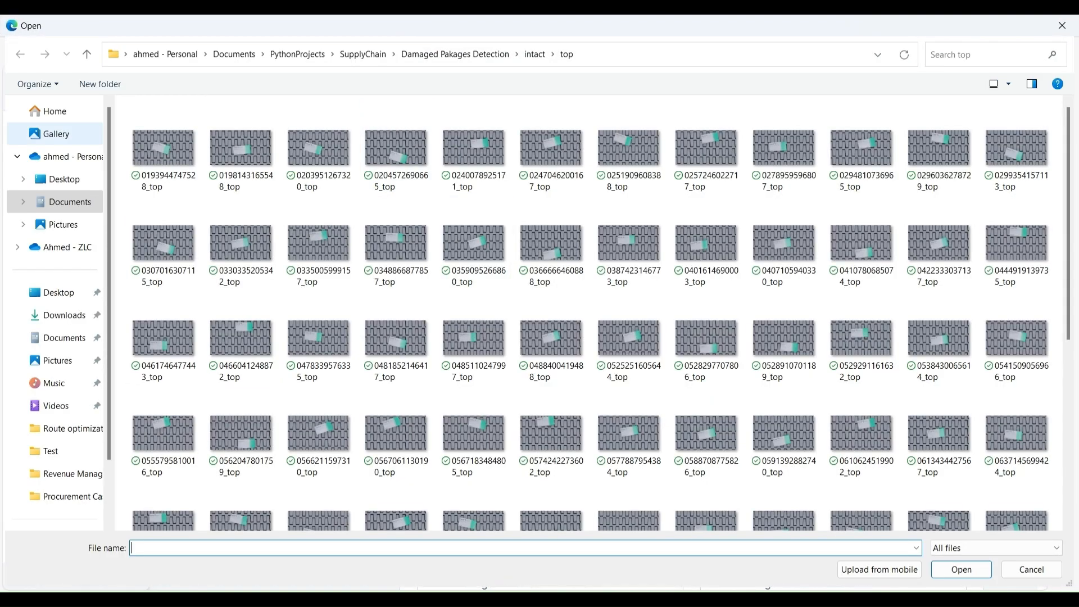
pyautogui.click(468, 56)
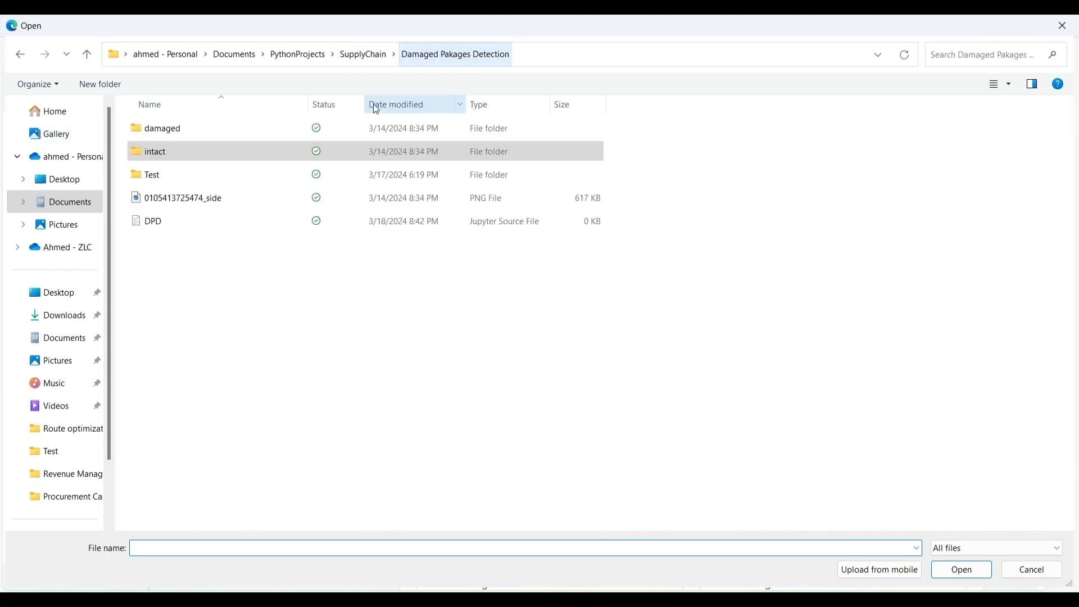
pyautogui.click(158, 174)
pyautogui.click(162, 180)
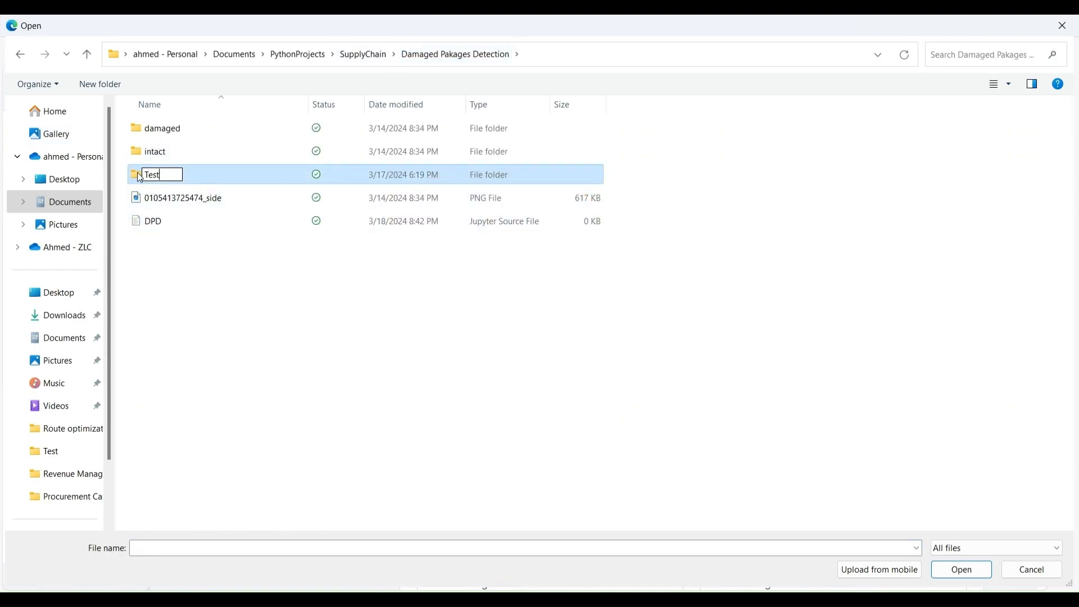
pyautogui.doubleClick(139, 175)
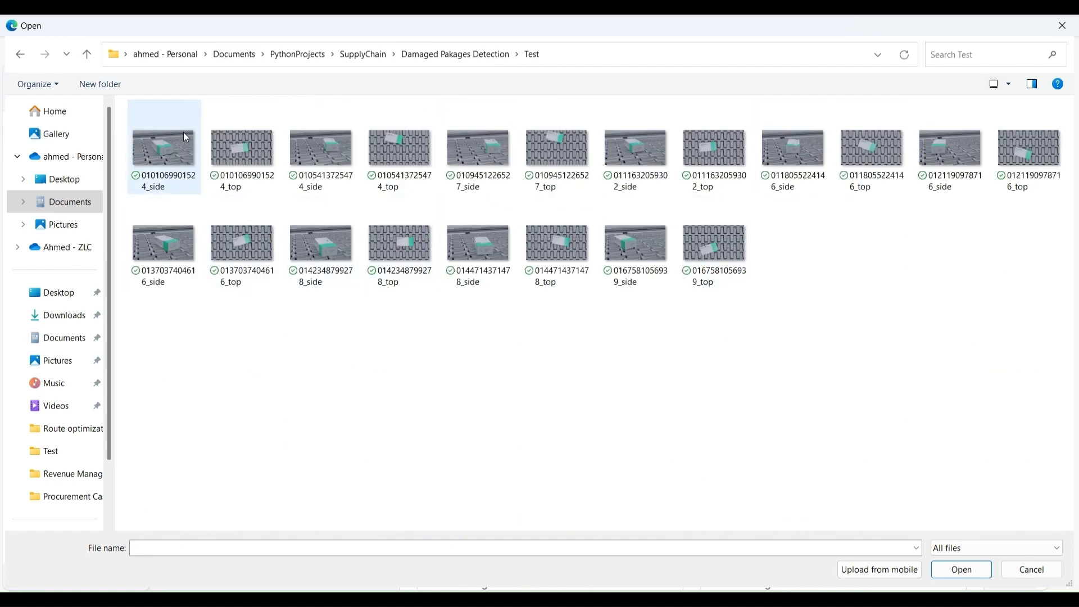
pyautogui.click(329, 151)
pyautogui.doubleClick(330, 150)
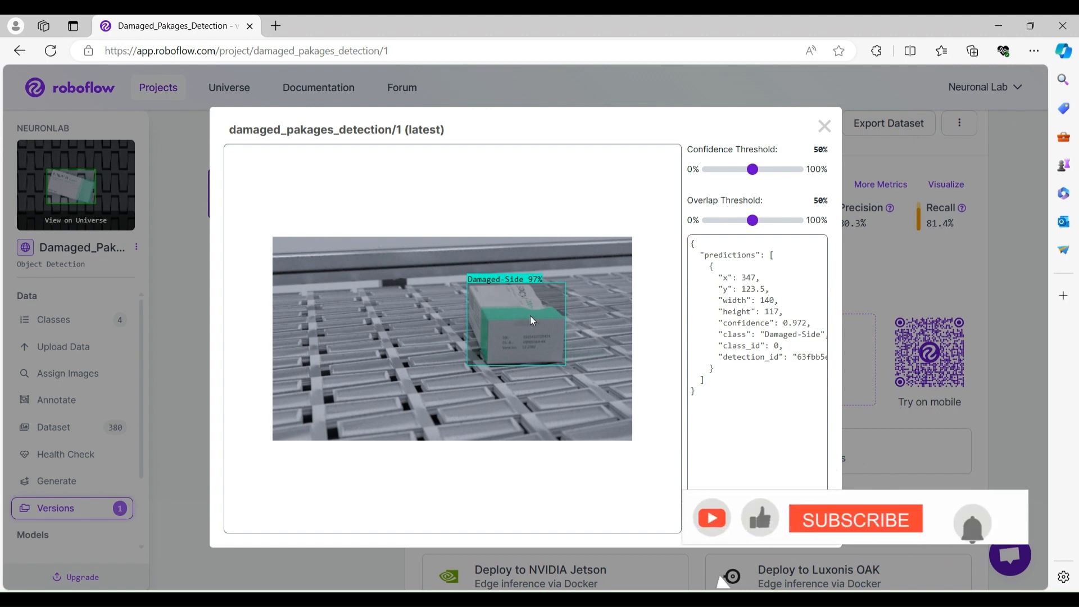
pyautogui.click(816, 128)
pyautogui.click(633, 356)
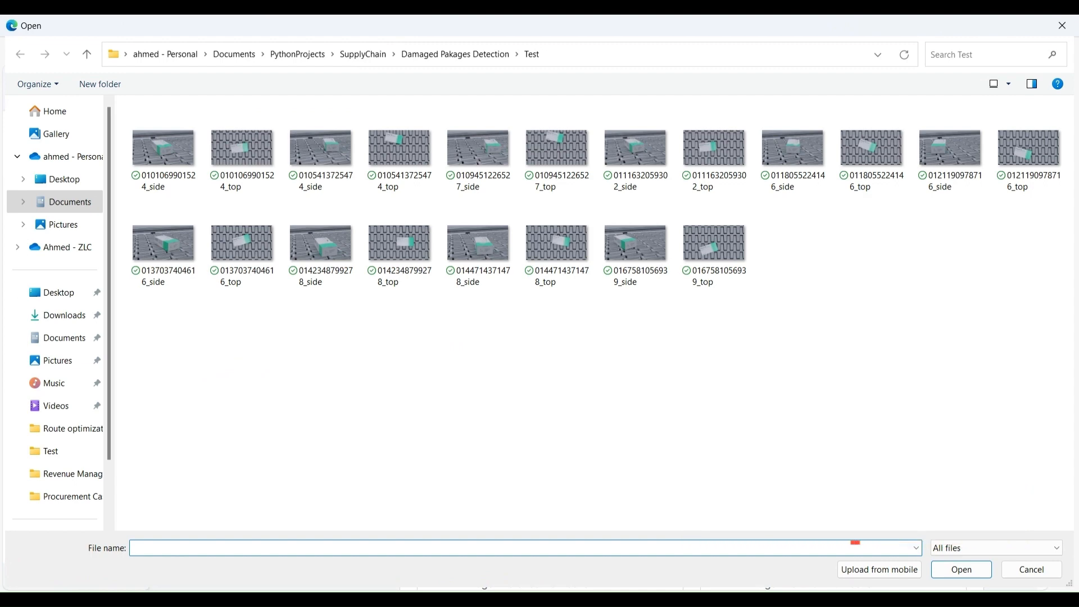
pyautogui.doubleClick(400, 244)
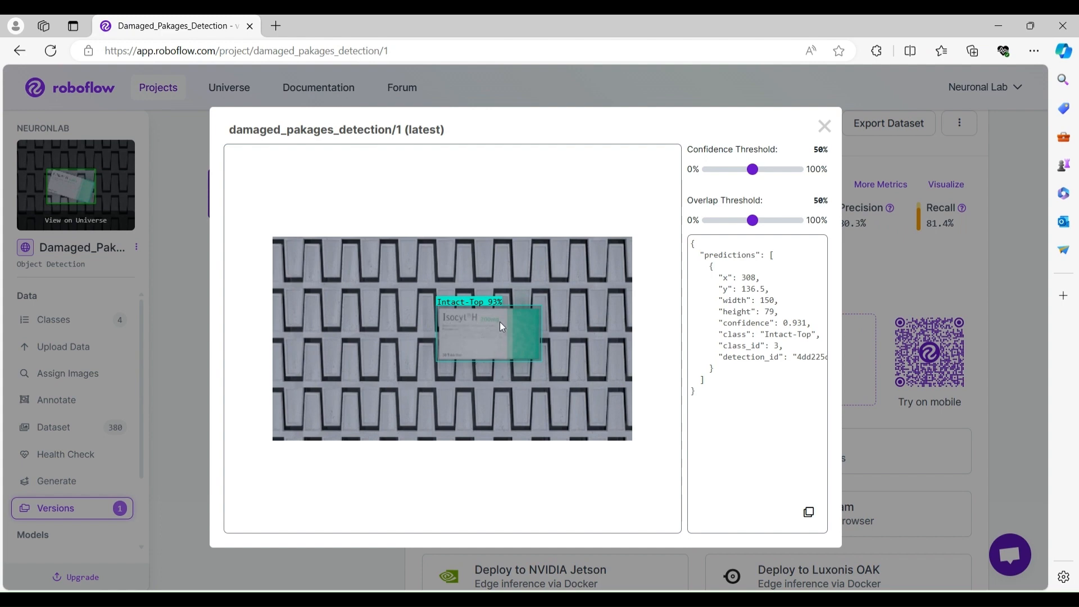
pyautogui.click(824, 126)
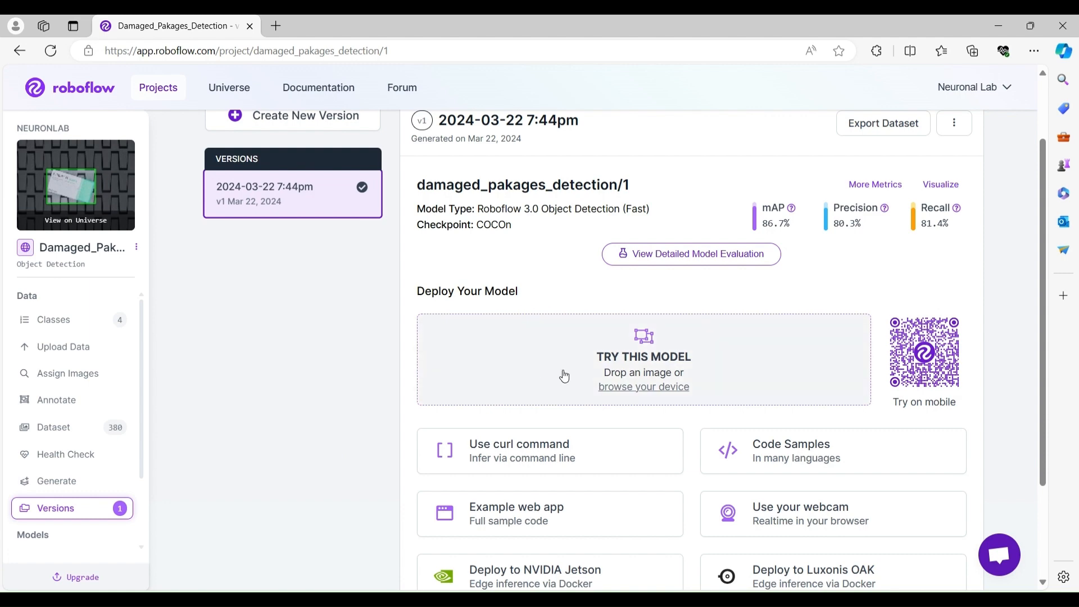
# Open the Code Samples documentation and copy the Python hosted-API inference snippet for a local image.
pyautogui.scroll(1, 923, 433)
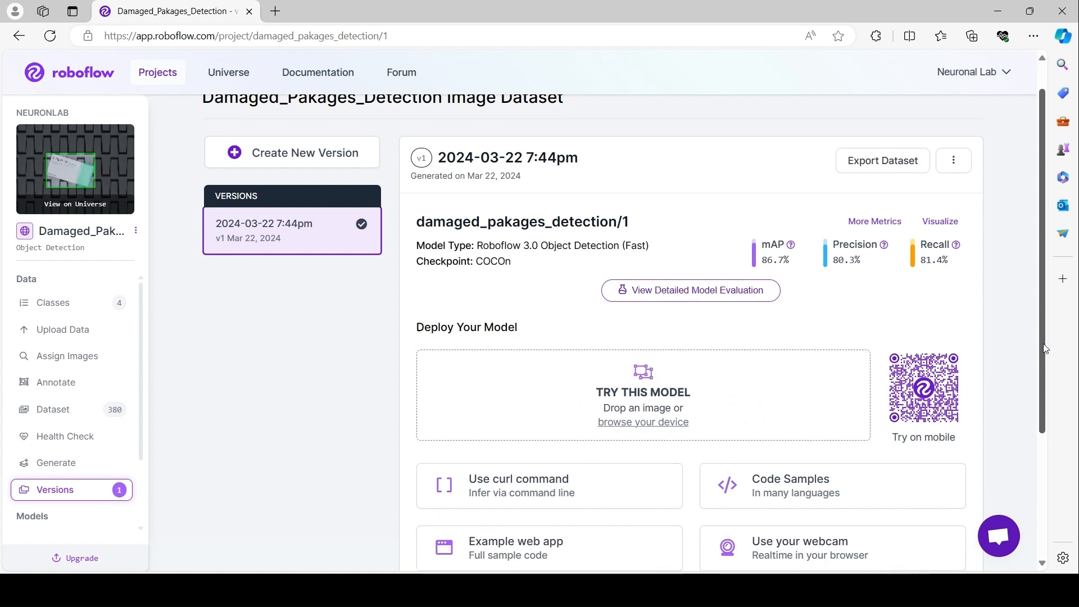
pyautogui.moveTo(1040, 340); pyautogui.dragTo(1045, 367)
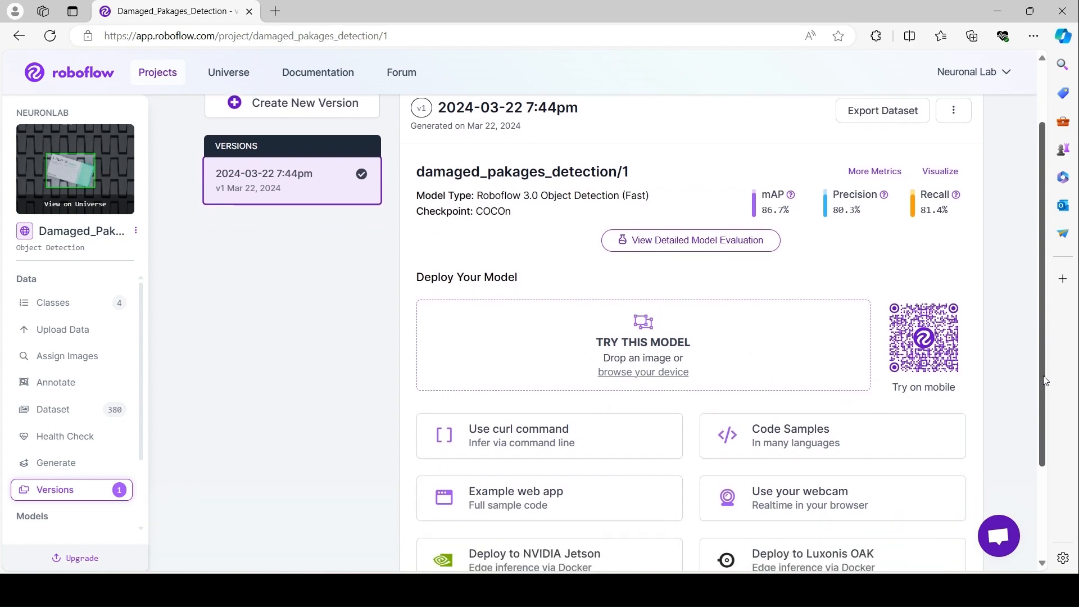
pyautogui.moveTo(1045, 367); pyautogui.dragTo(1045, 428)
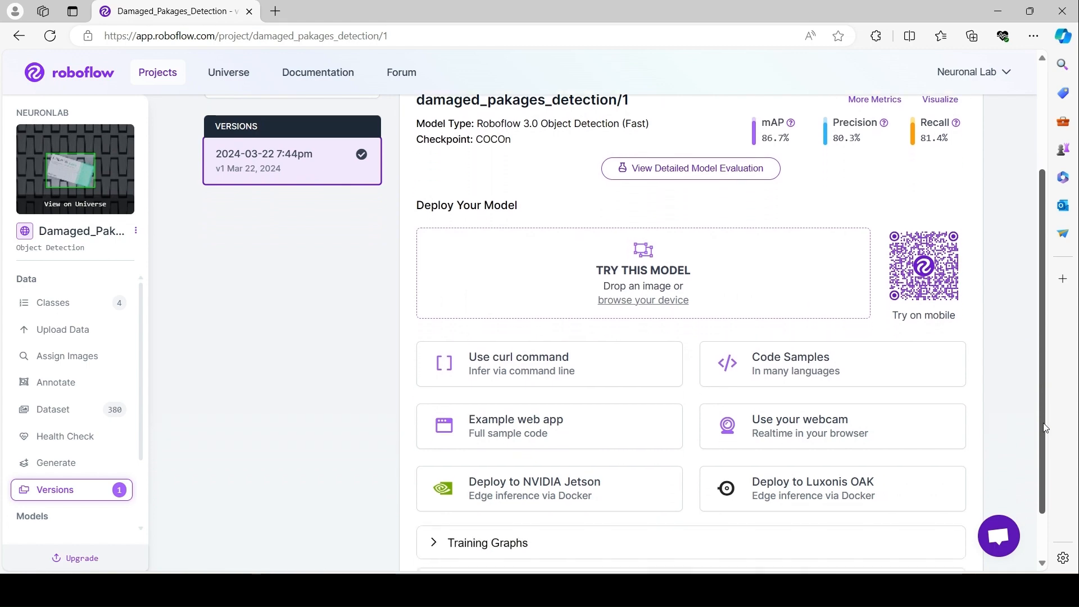
pyautogui.click(809, 355)
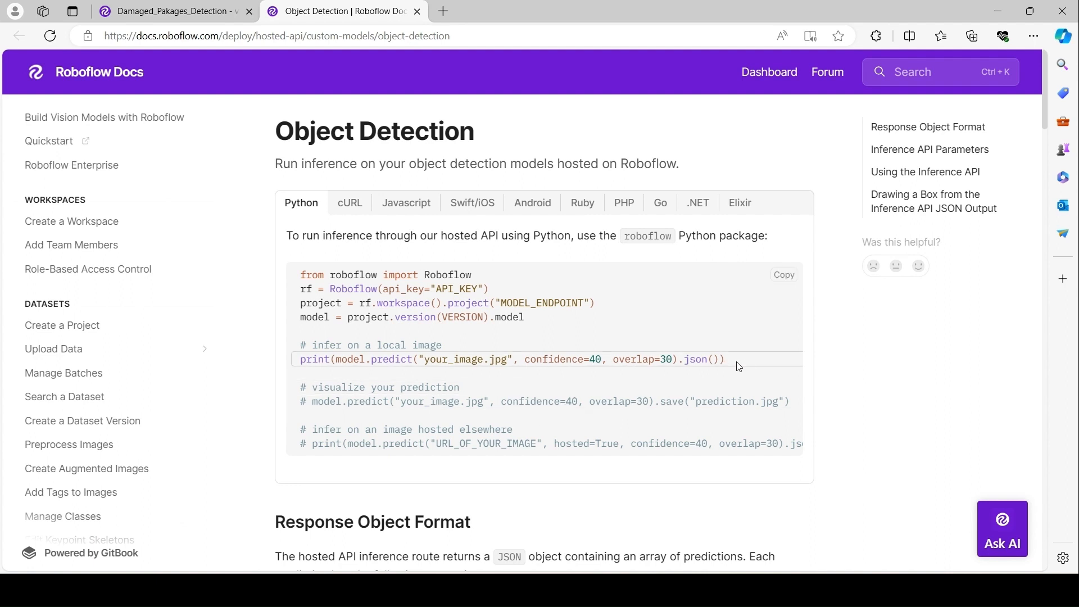
pyautogui.moveTo(743, 364); pyautogui.dragTo(292, 279)
pyautogui.hotkey('ctrl', 'c')
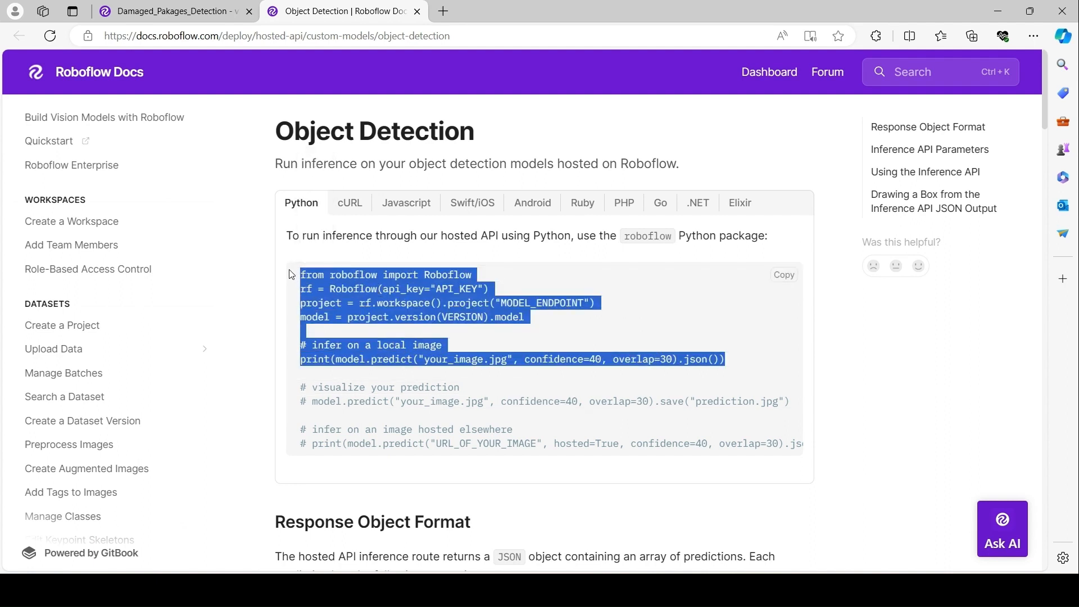
# Paste the inference snippet into the empty cell of the DPD notebook.
pyautogui.hotkey('alt', 'Tab')
pyautogui.click(515, 92)
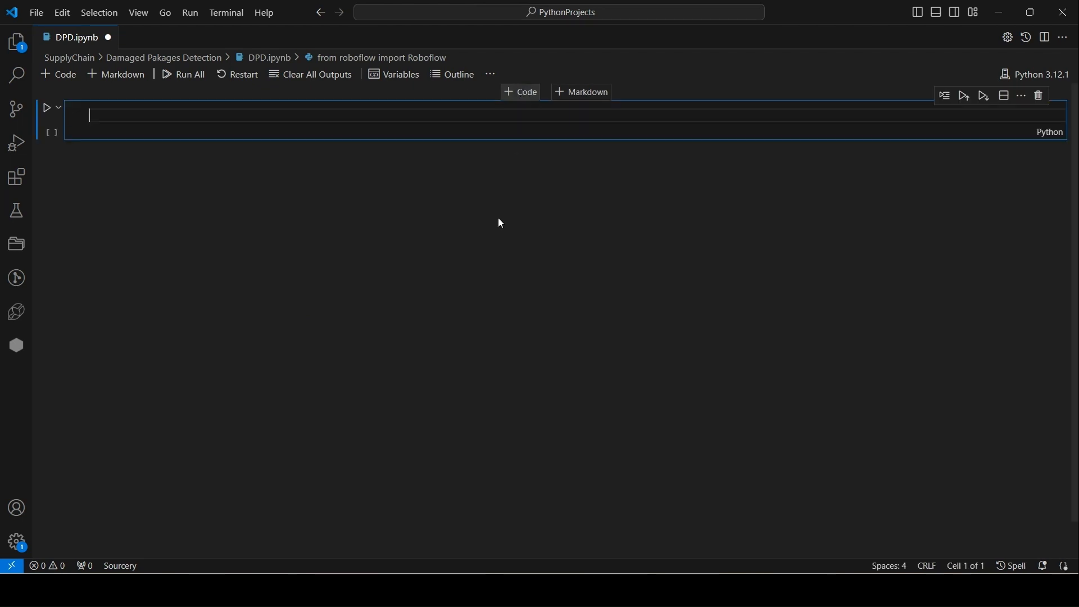
pyautogui.hotkey('ctrl', 'v')
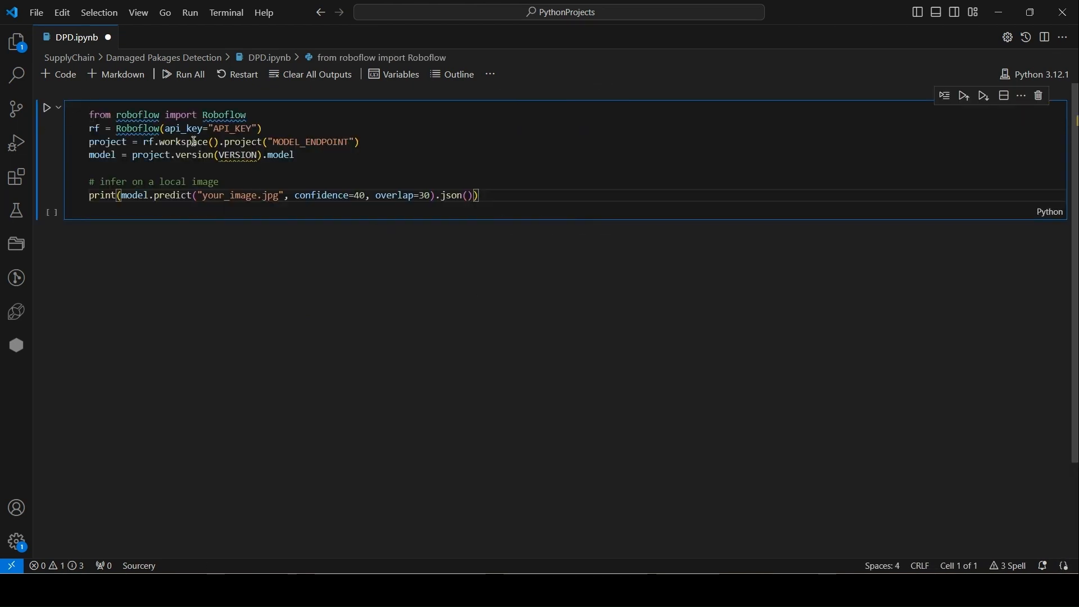
# Replace the API_KEY placeholder with the workspace's private API key revealed in the Roboflow API settings.
pyautogui.doubleClick(224, 129)
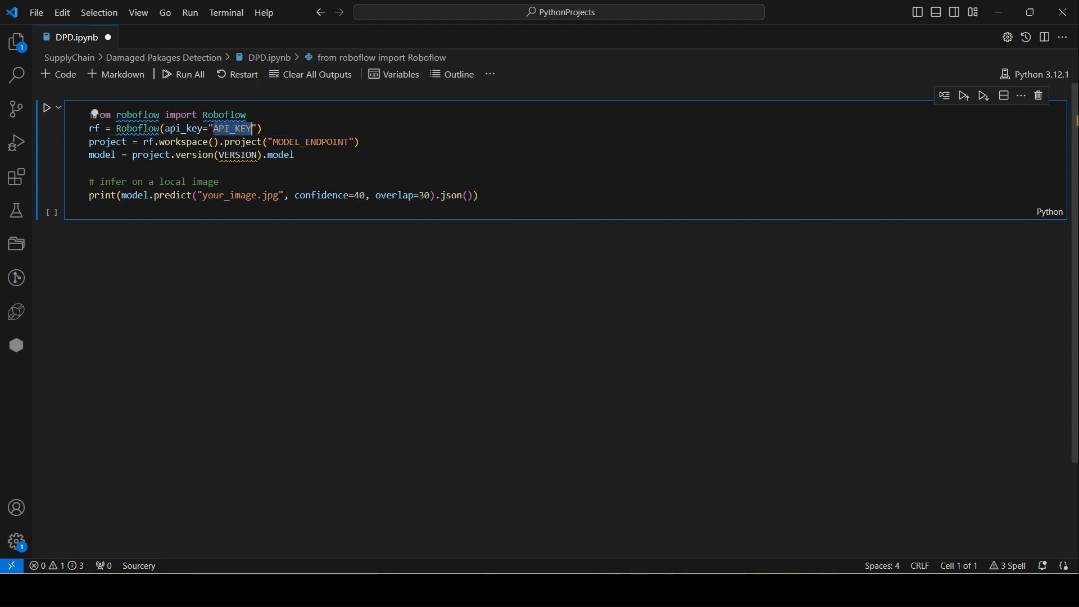
pyautogui.hotkey('alt', 'Tab')
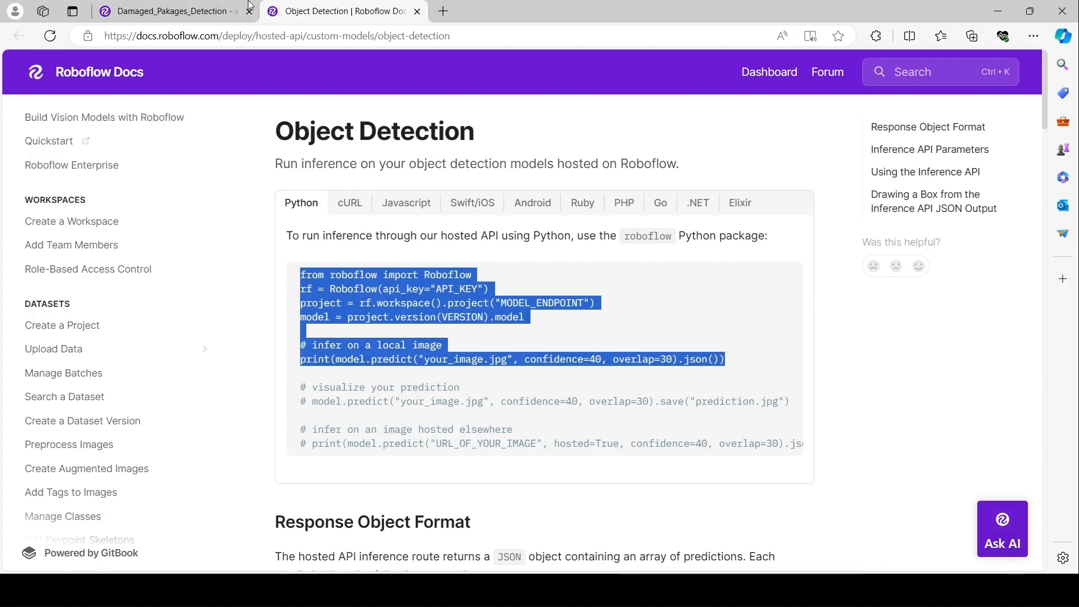
pyautogui.click(168, 12)
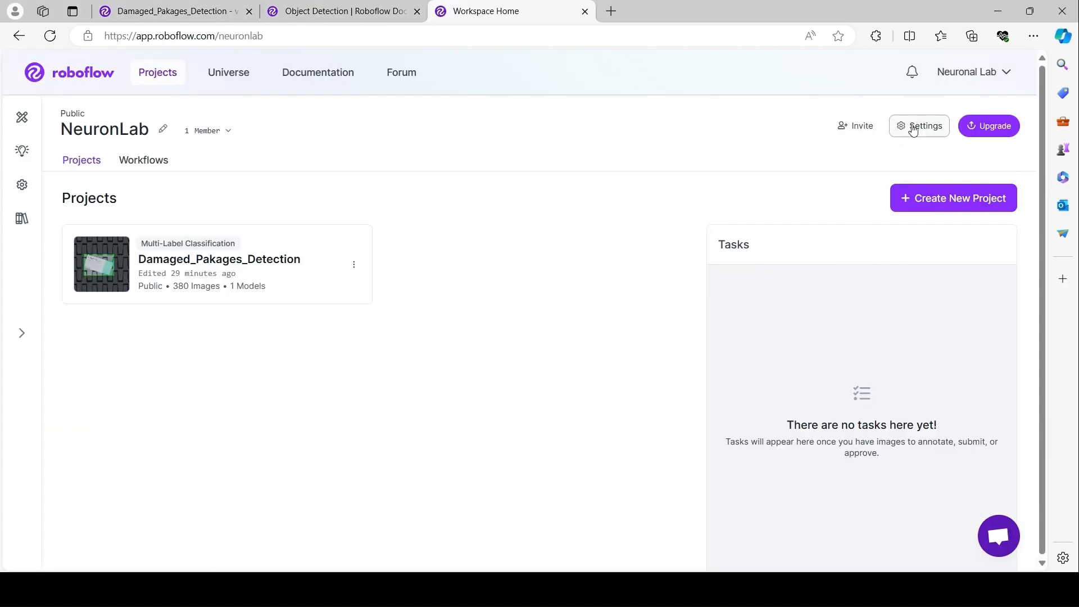
pyautogui.click(913, 127)
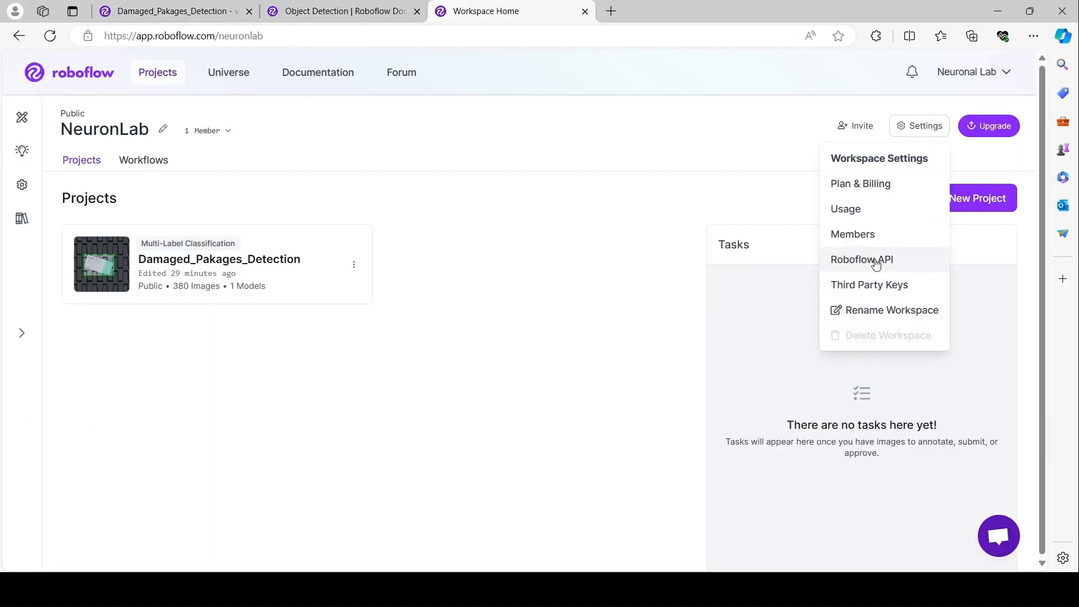
pyautogui.click(909, 267)
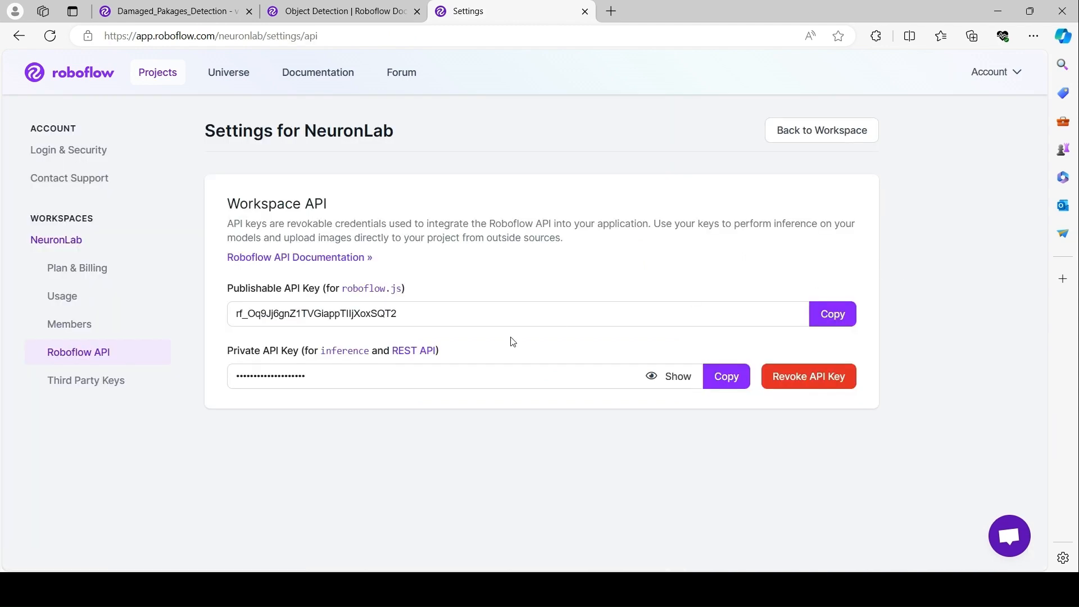
pyautogui.click(656, 376)
pyautogui.doubleClick(328, 376)
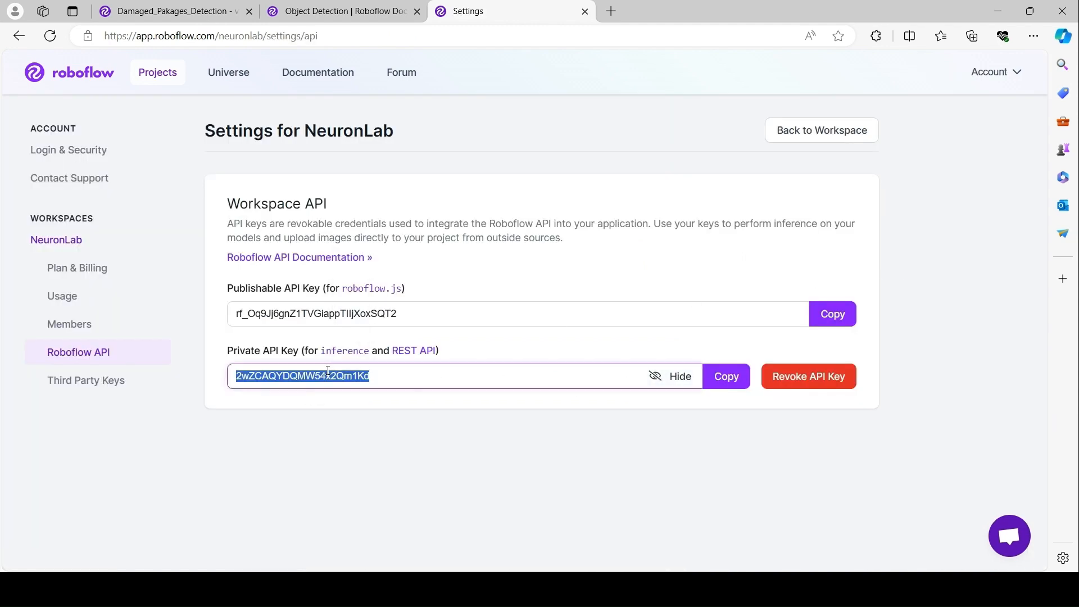
pyautogui.hotkey('alt', 'Tab')
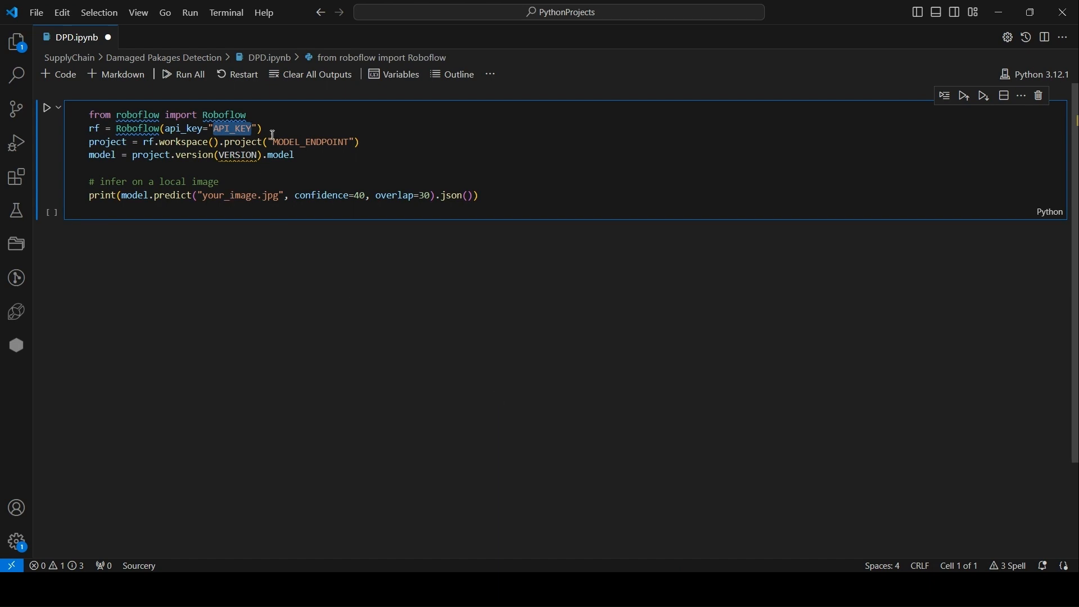
pyautogui.hotkey('ctrl', 'v')
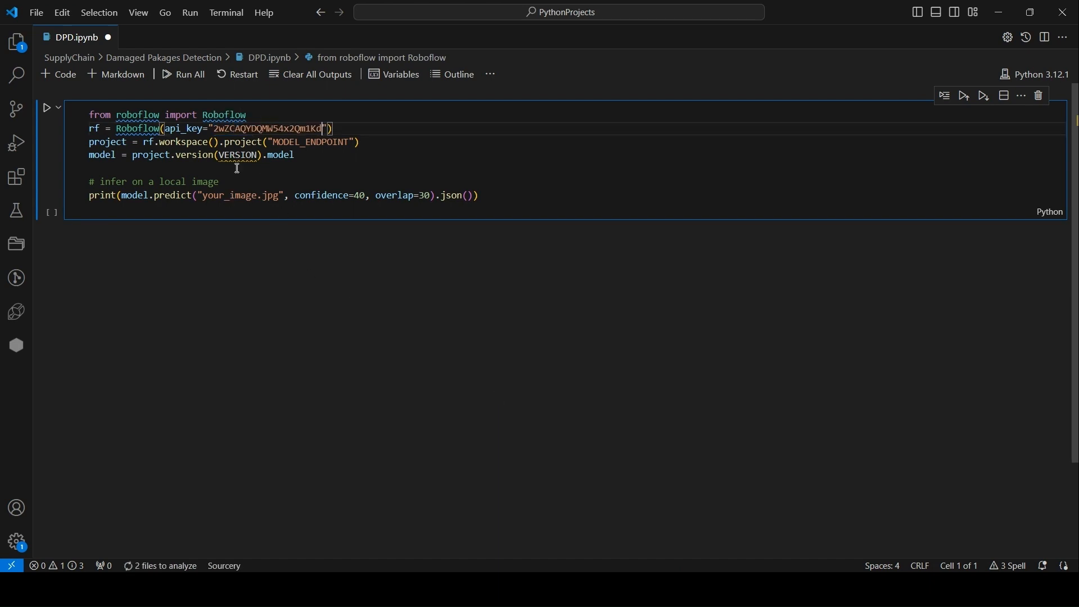
# Replace the MODEL_ENDPOINT placeholder with the project ID damaged_pakages_detection copied from the versions page.
pyautogui.click(279, 142)
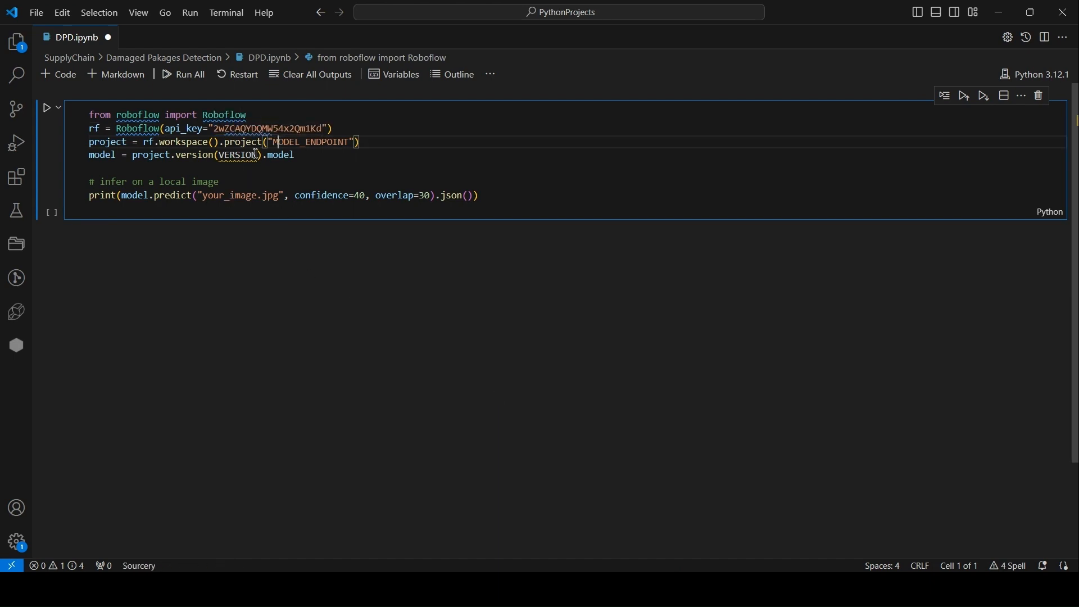
pyautogui.click(257, 155)
pyautogui.click(522, 588)
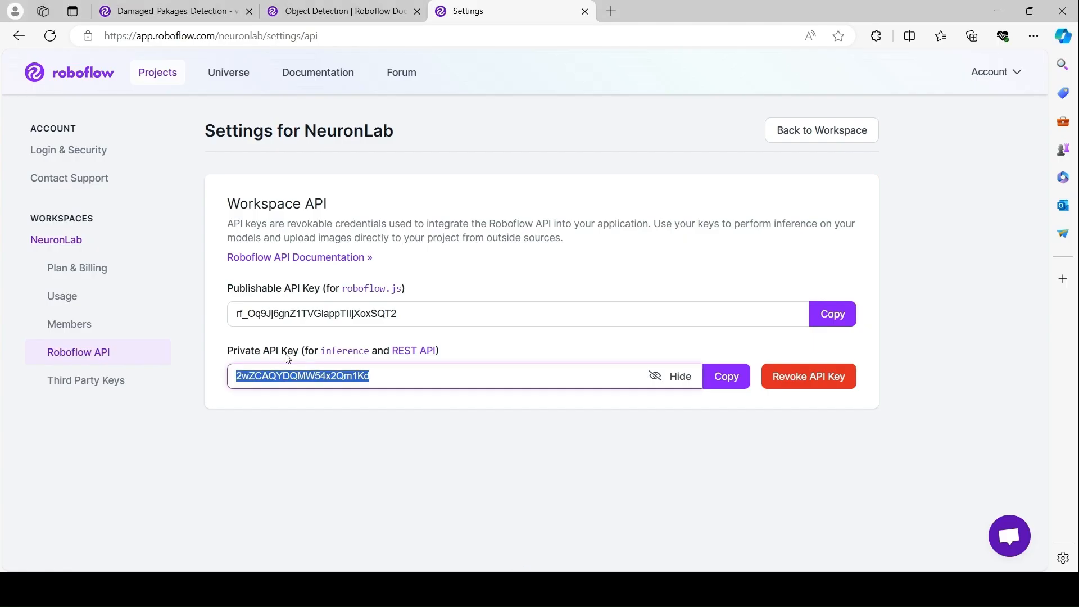
pyautogui.click(339, 8)
pyautogui.click(200, 22)
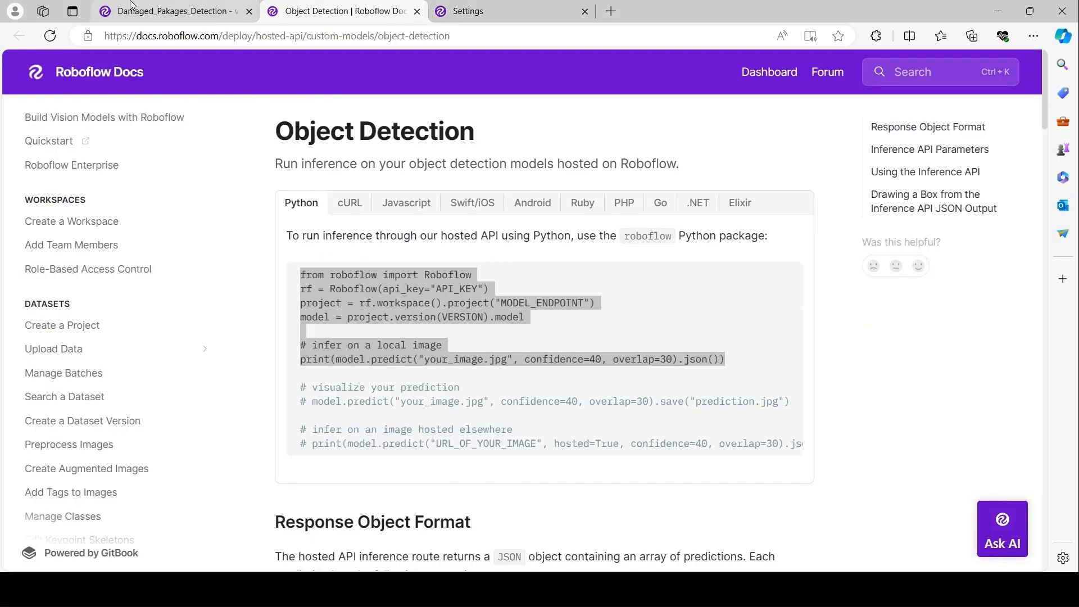
pyautogui.moveTo(418, 257); pyautogui.dragTo(615, 258)
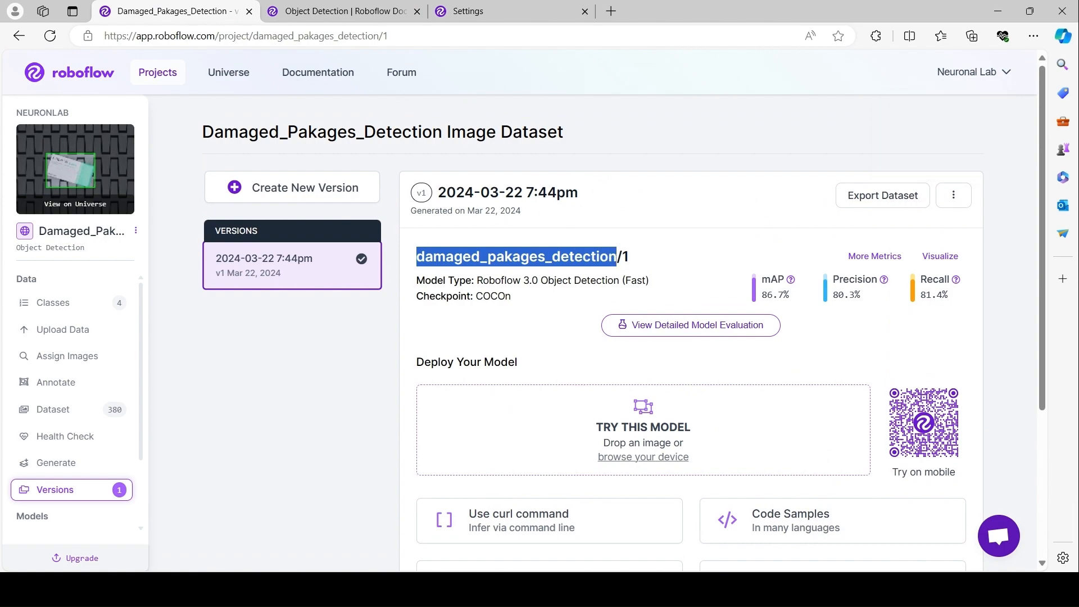
pyautogui.hotkey('alt', 'Tab')
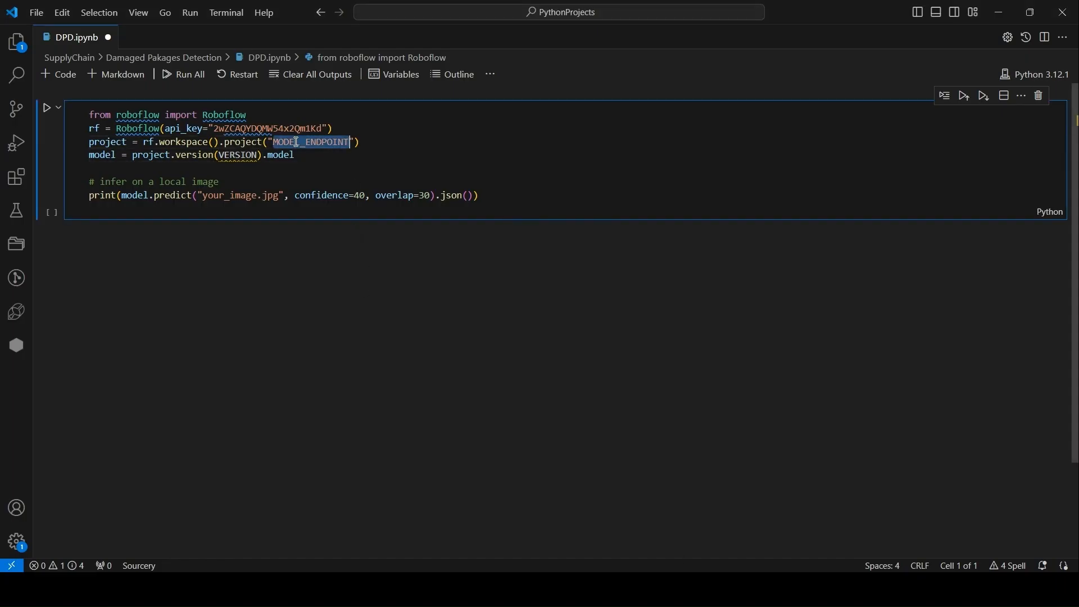
pyautogui.hotkey('ctrl', 'v')
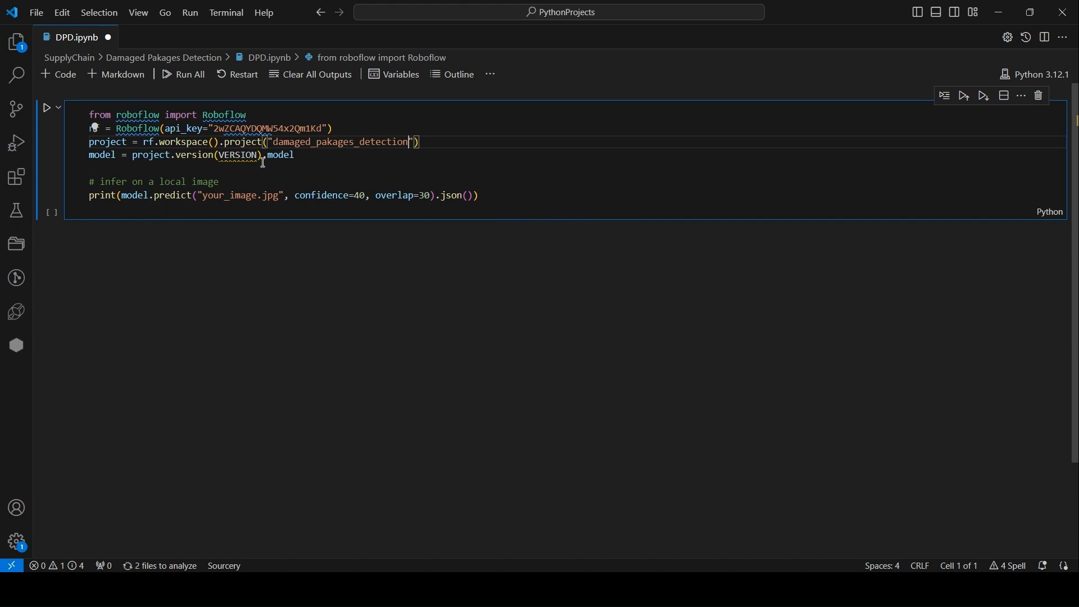
# Replace the VERSION placeholder with version number 1 copied from the project page.
pyautogui.click(241, 155)
pyautogui.doubleClick(242, 156)
pyautogui.hotkey('alt', 'Tab')
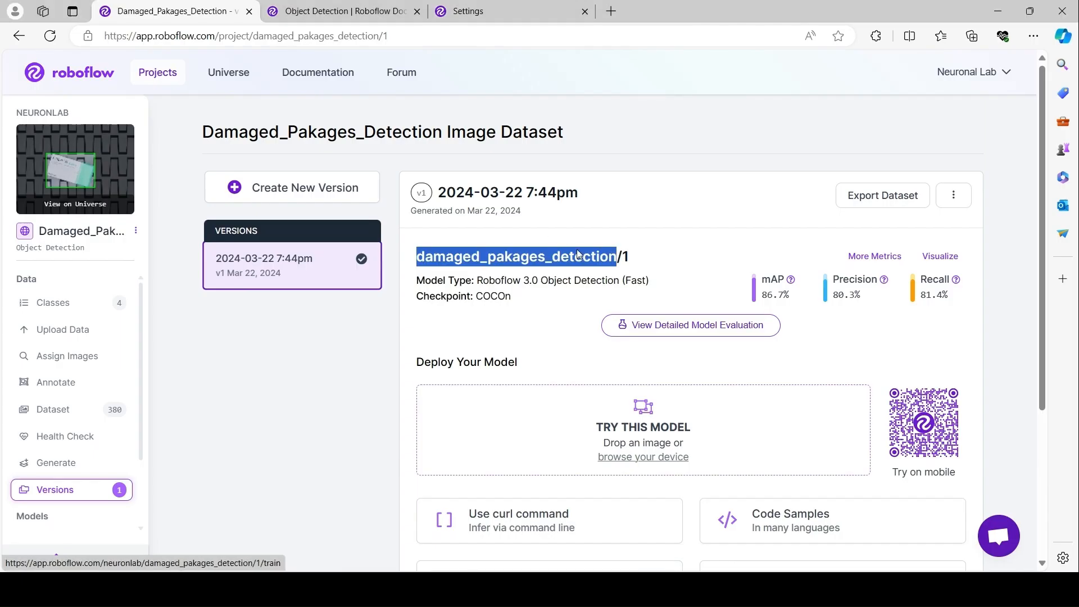
pyautogui.click(628, 259)
pyautogui.doubleClick(627, 259)
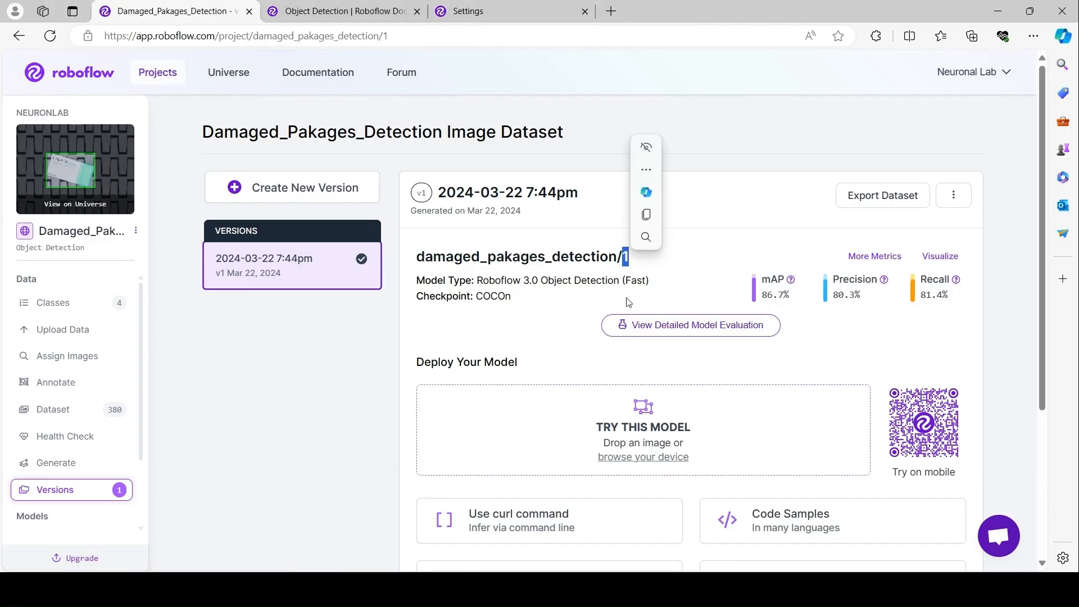
pyautogui.hotkey('ctrl', 'c')
pyautogui.hotkey('alt', 'Tab')
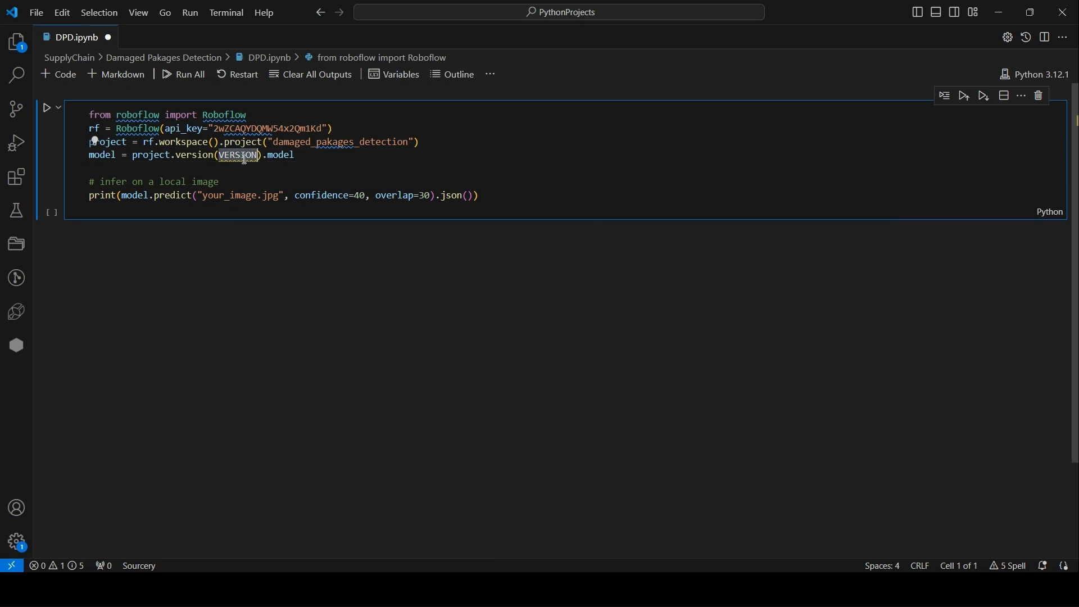
pyautogui.hotkey('ctrl', 'v')
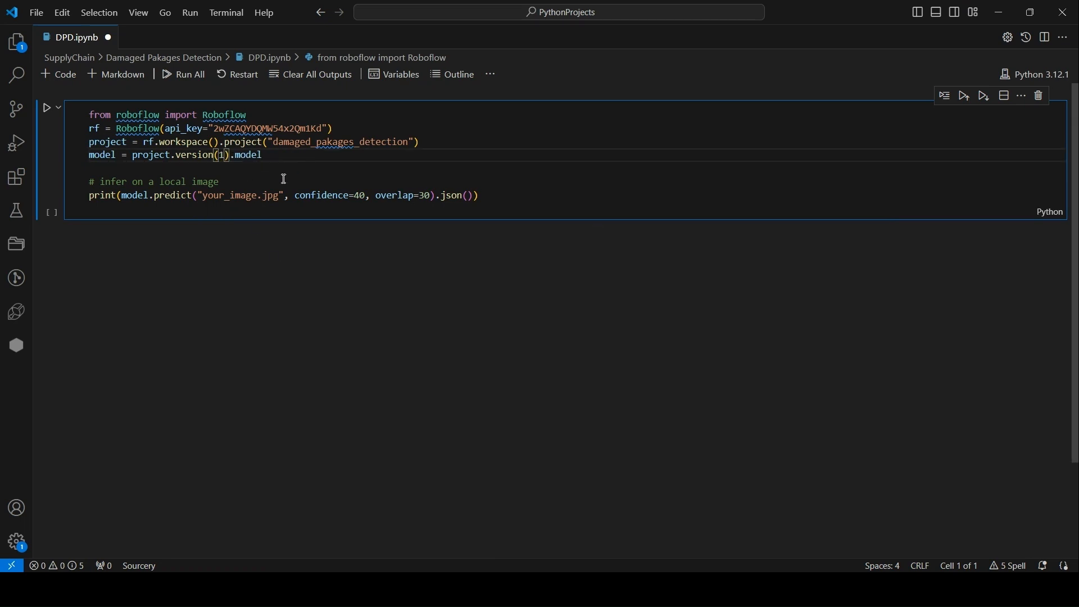
pyautogui.doubleClick(238, 194)
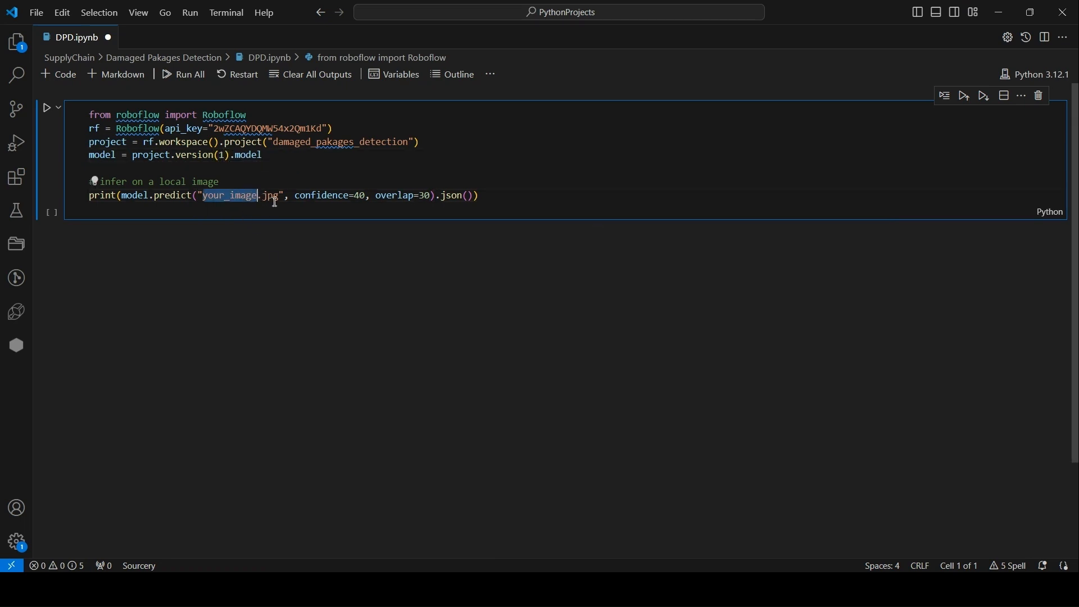
pyautogui.click(232, 199)
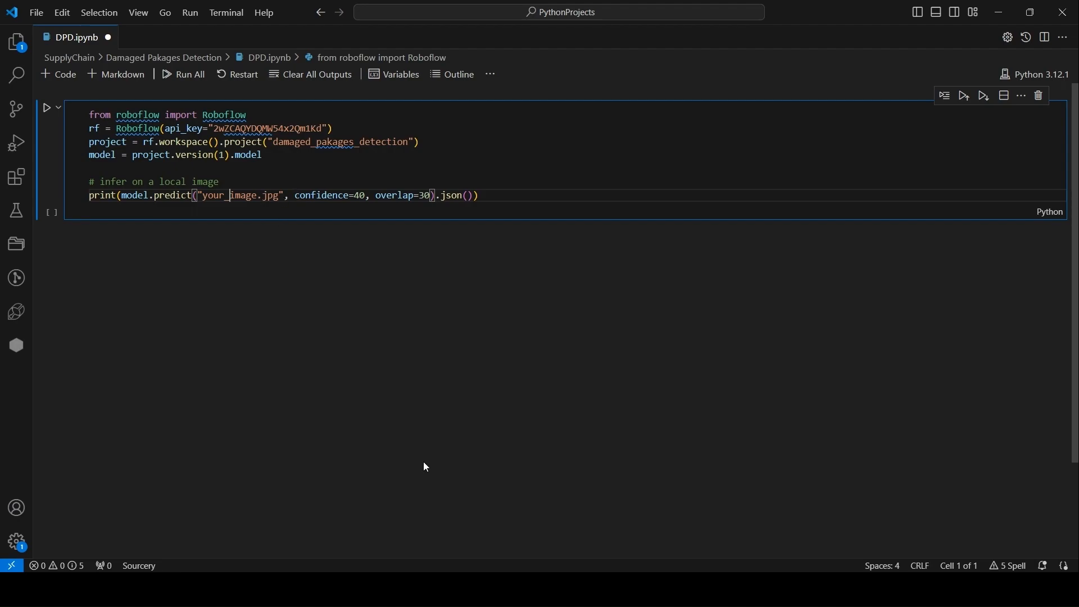
pyautogui.hotkey('alt', 'Tab')
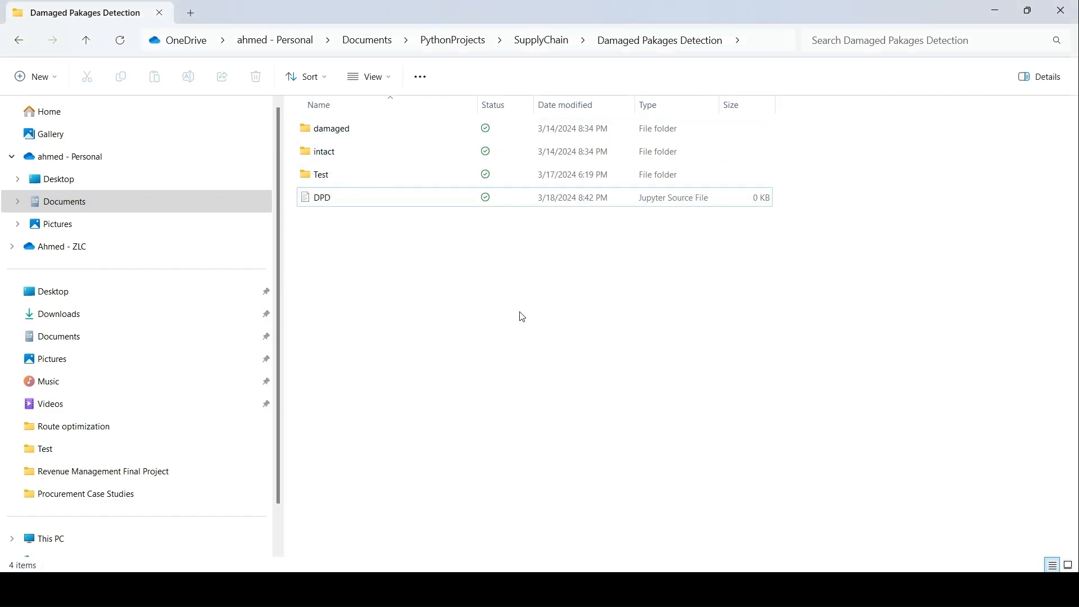
pyautogui.click(327, 179)
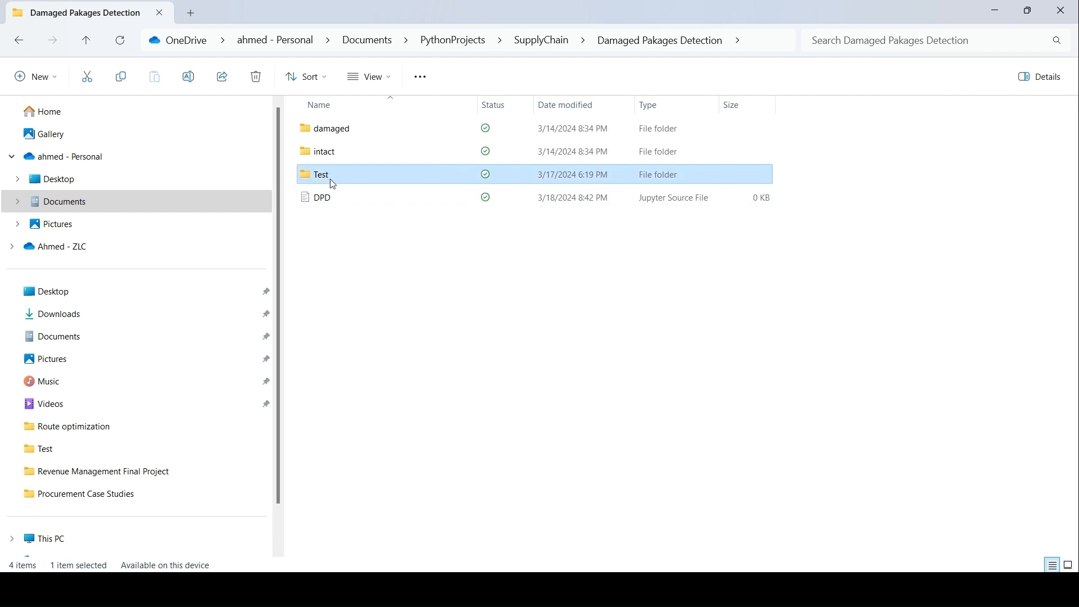
pyautogui.doubleClick(333, 183)
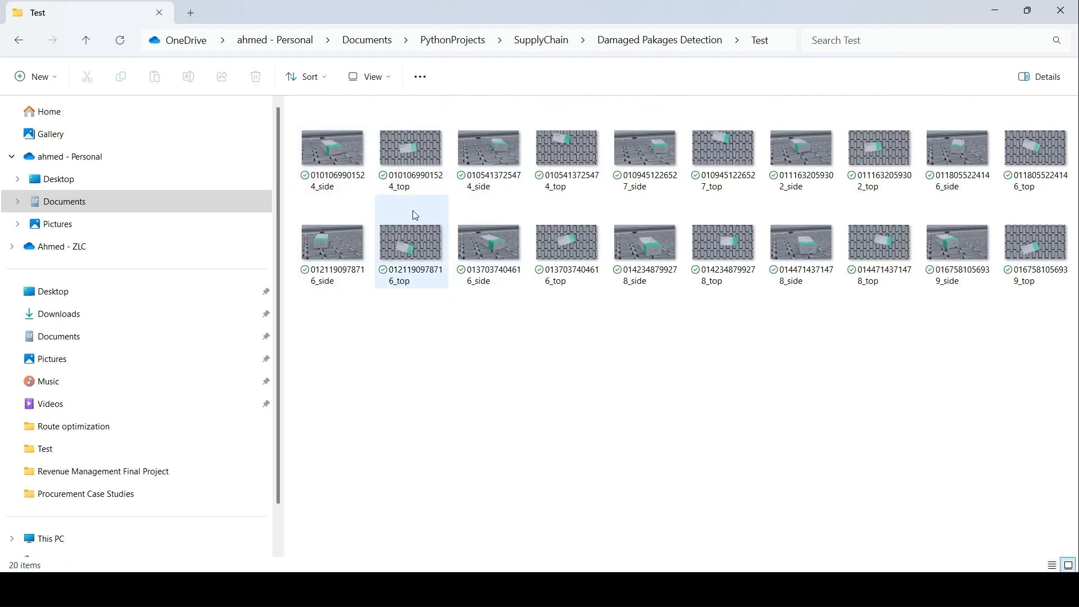
pyautogui.click(363, 164)
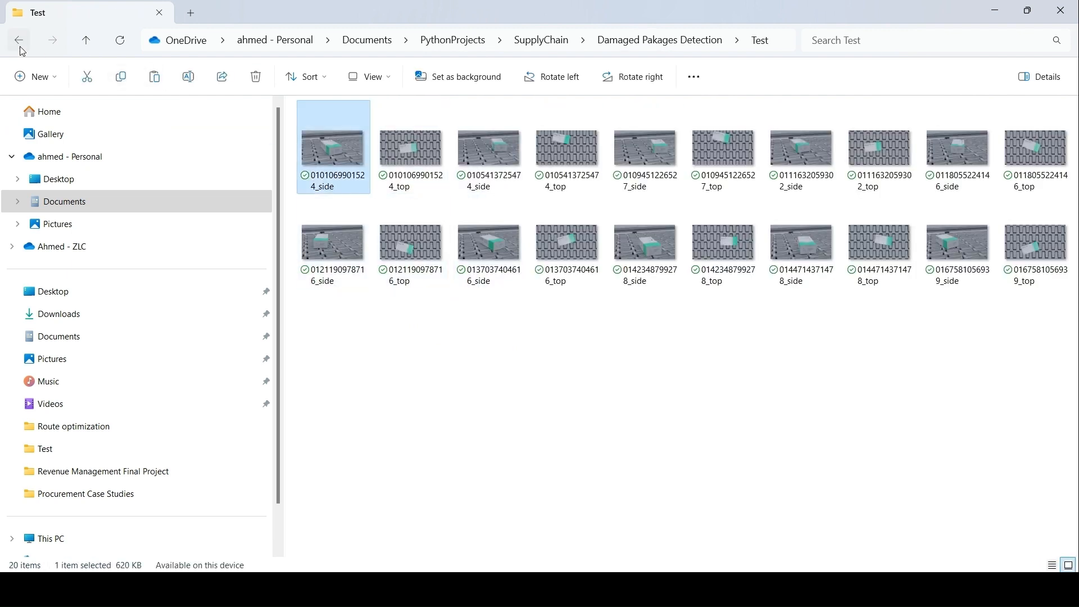
pyautogui.click(19, 41)
pyautogui.hotkey('ctrl', 'v')
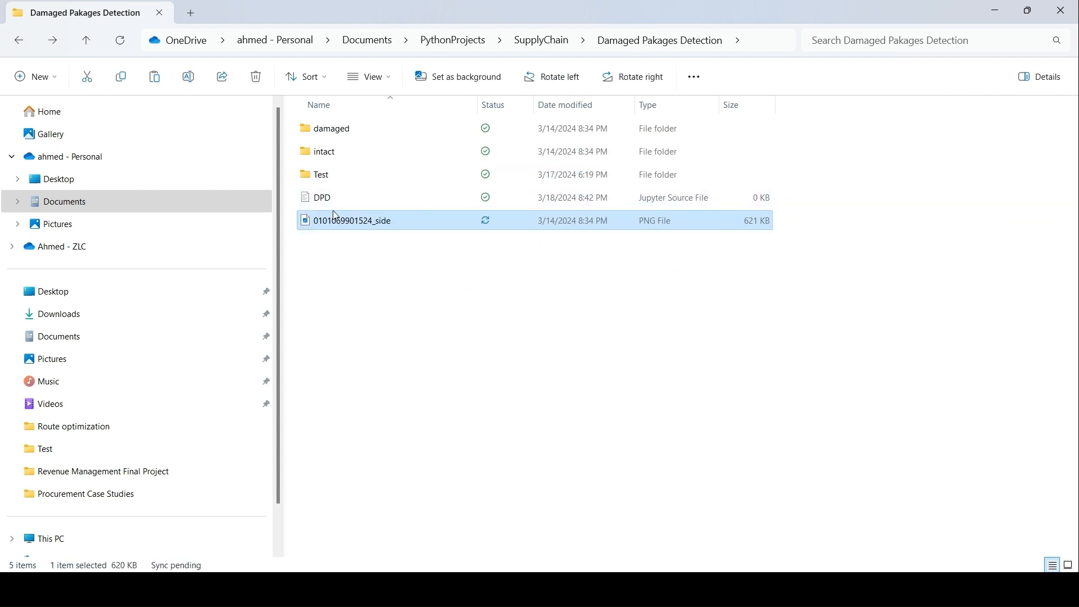
# Copy the image's file name and paste it over your_image in the notebook's predict call.
pyautogui.click(322, 222)
pyautogui.click(342, 201)
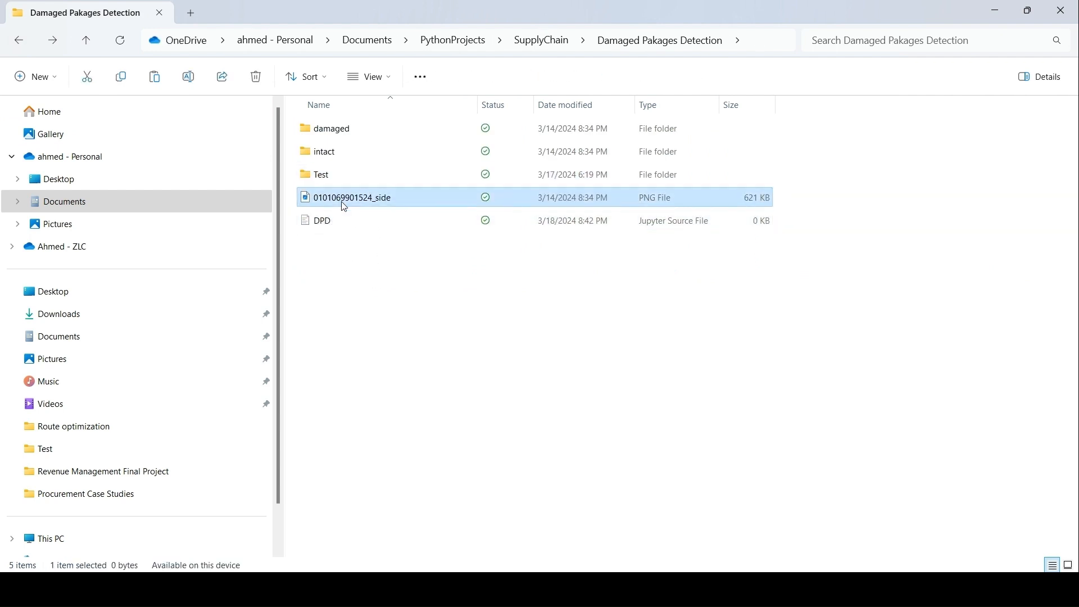
pyautogui.click(377, 200)
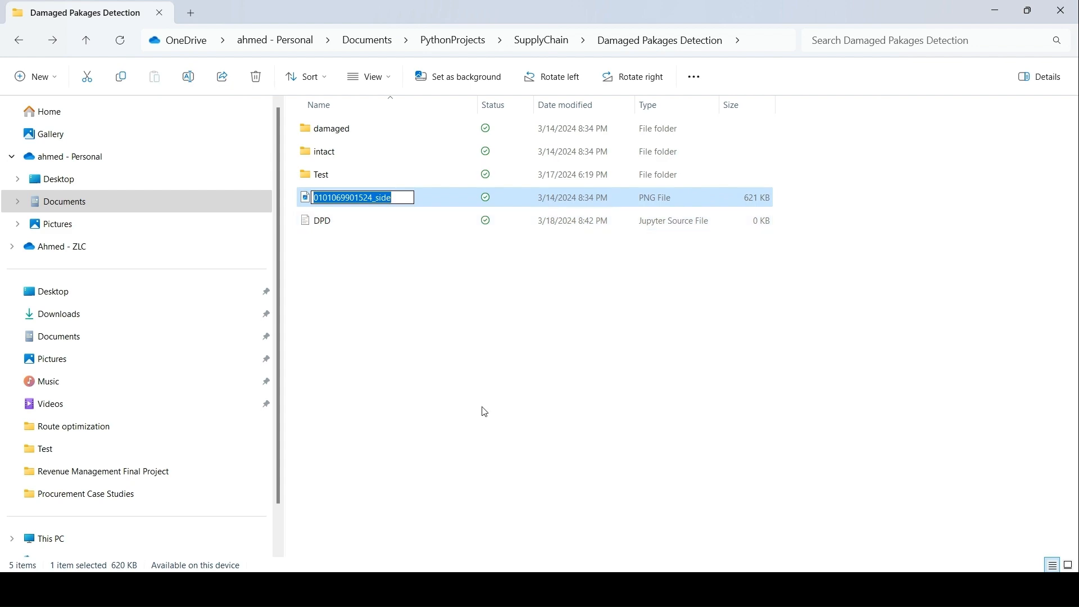
pyautogui.click(485, 441)
pyautogui.click(584, 588)
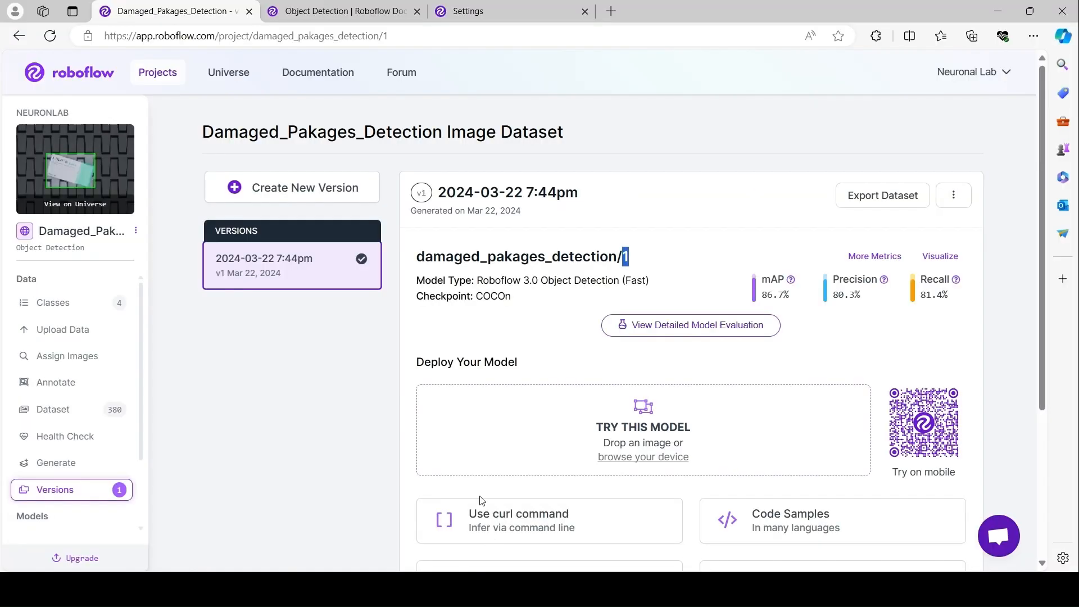
pyautogui.click(615, 588)
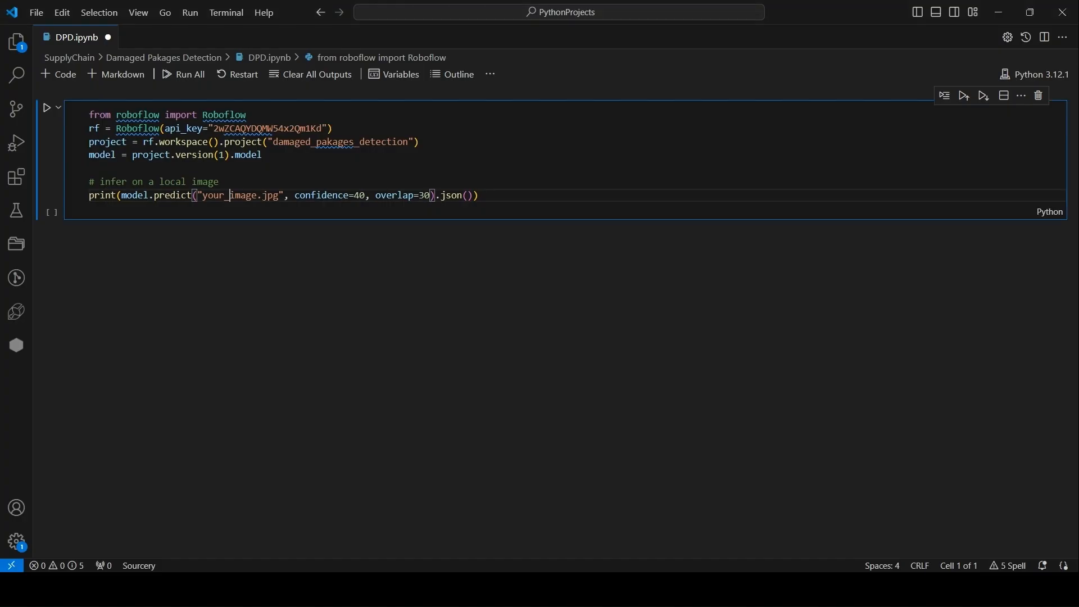
pyautogui.doubleClick(222, 196)
pyautogui.hotkey('ctrl', 'v')
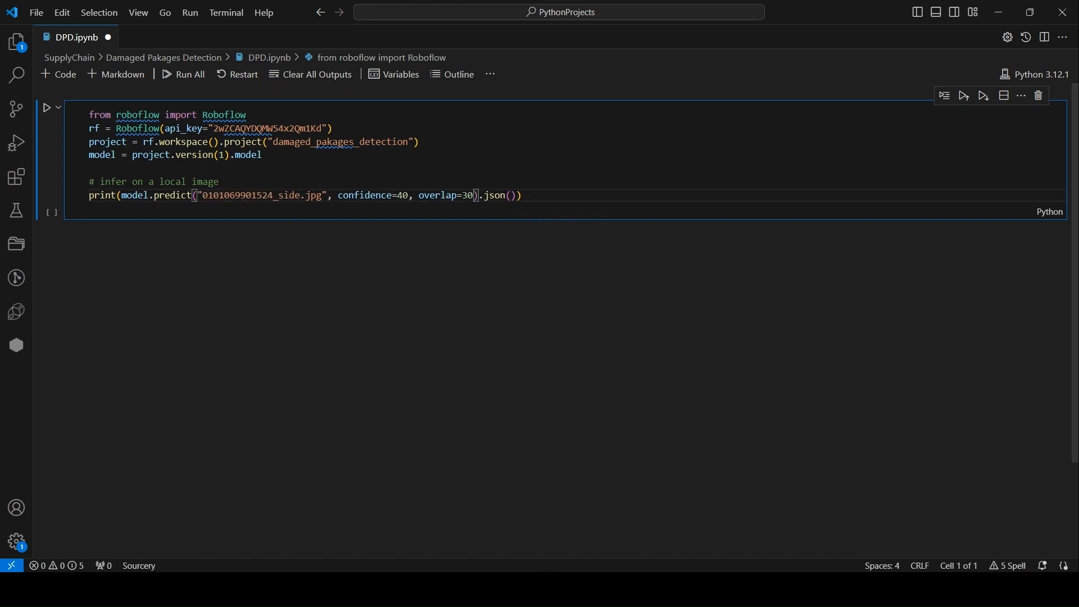
# Set the image file extension in the predict call to png.
pyautogui.hotkey('alt', 'Tab')
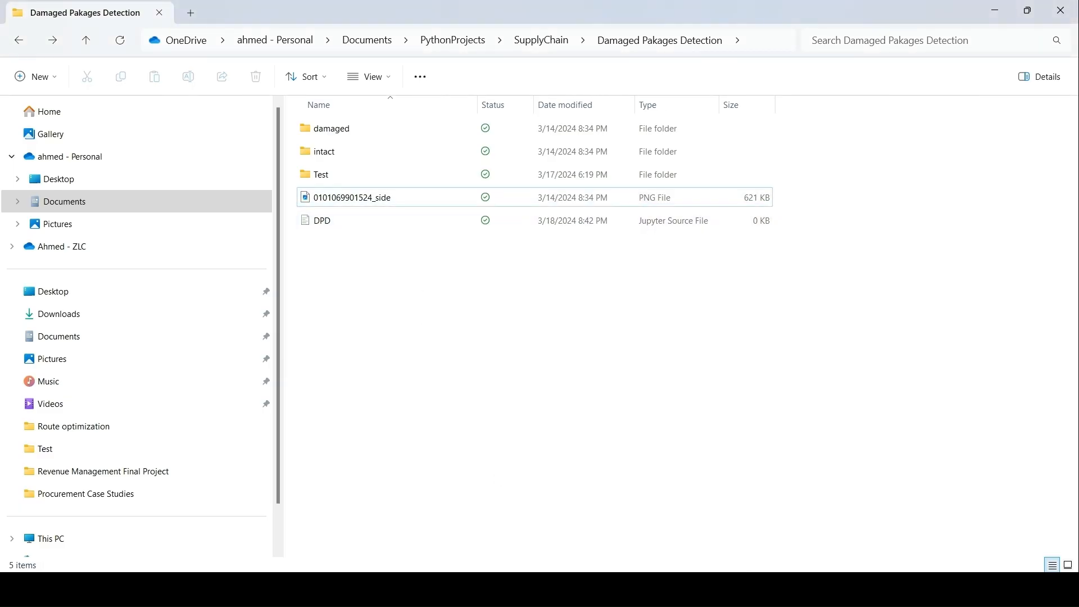
pyautogui.hotkey('alt', 'Tab')
pyautogui.doubleClick(314, 195)
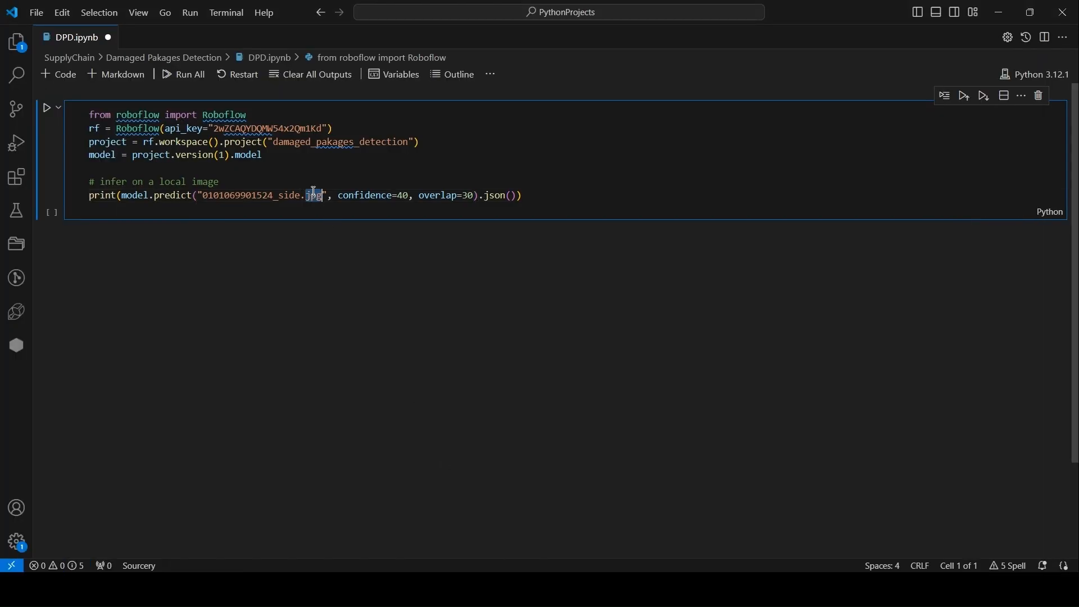
pyautogui.write('png')
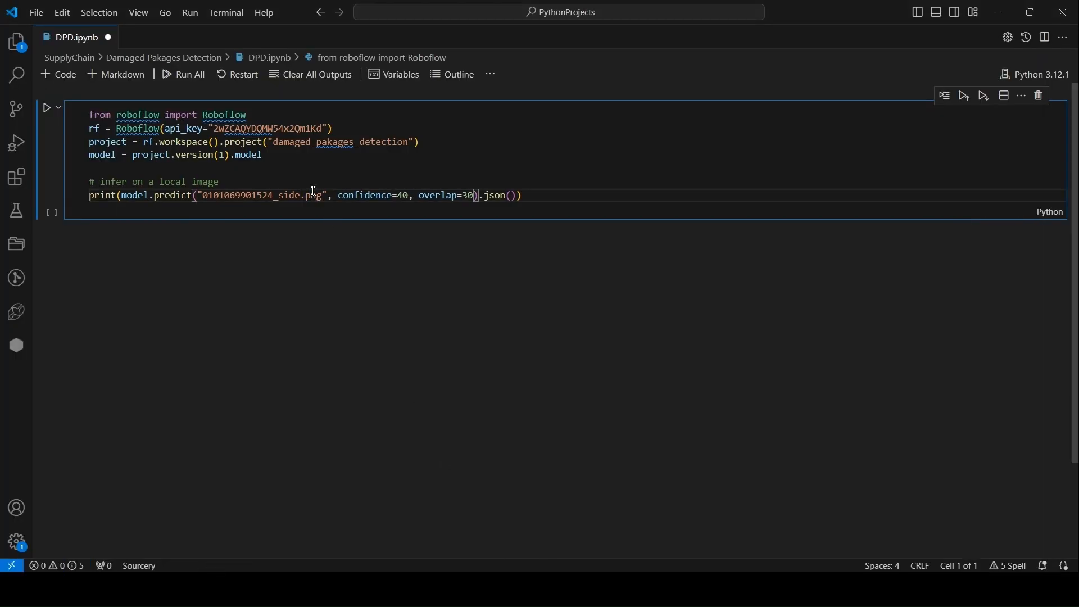
# Run the inference cell and inspect the predicted class in the output.
pyautogui.click(49, 109)
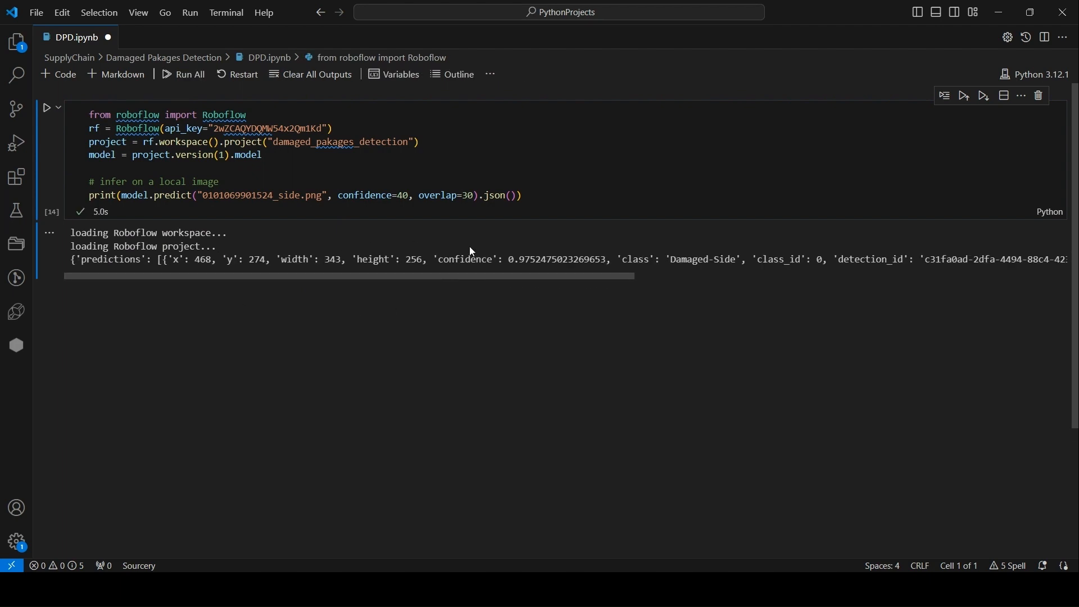
pyautogui.moveTo(674, 259); pyautogui.dragTo(733, 255)
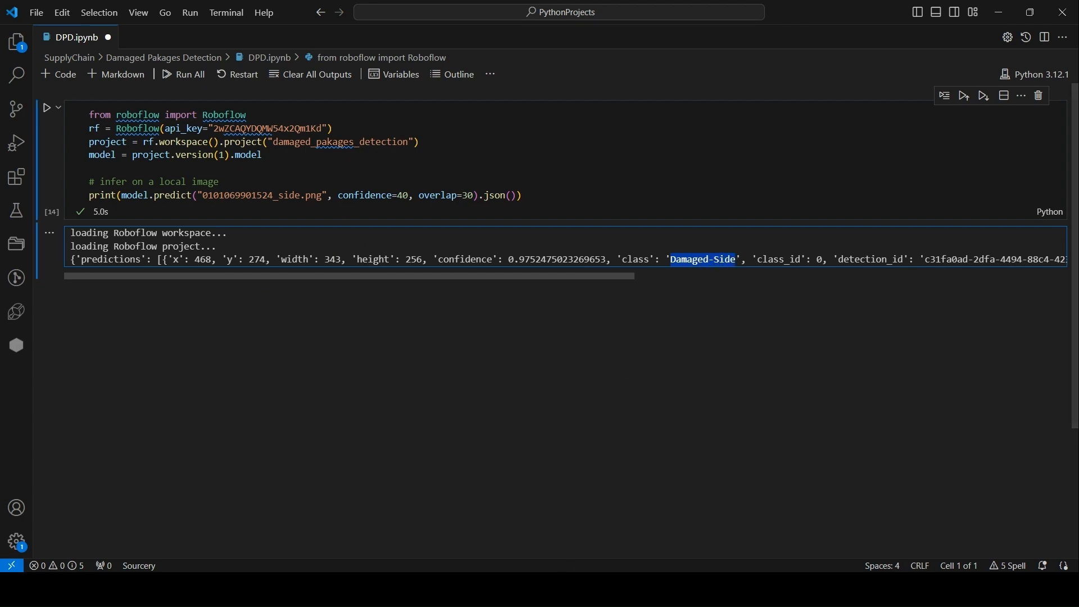
pyautogui.click(449, 590)
pyautogui.click(344, 203)
pyautogui.doubleClick(346, 203)
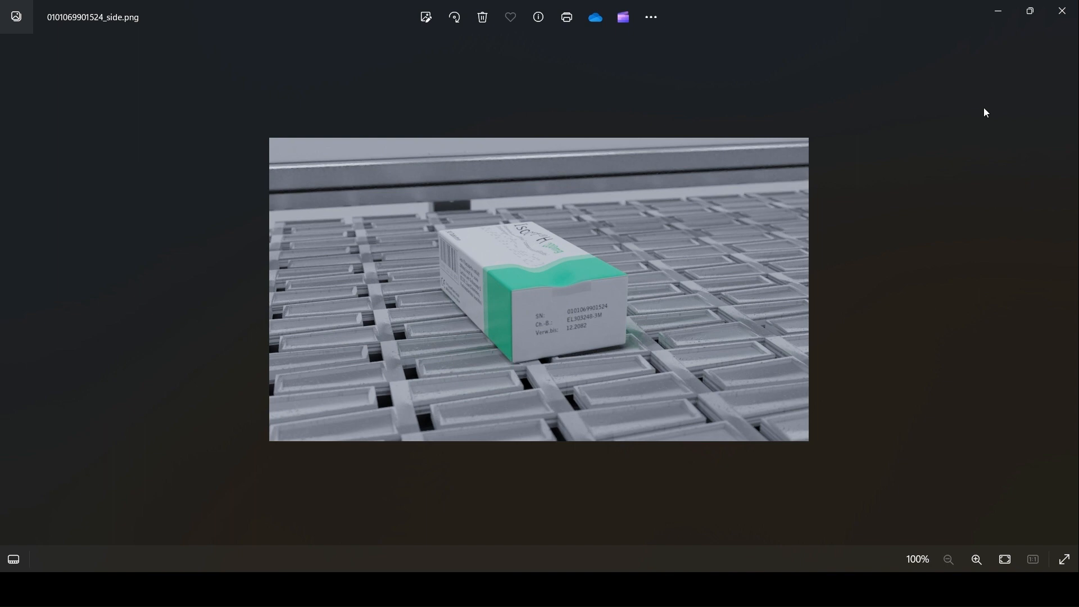
pyautogui.click(1062, 11)
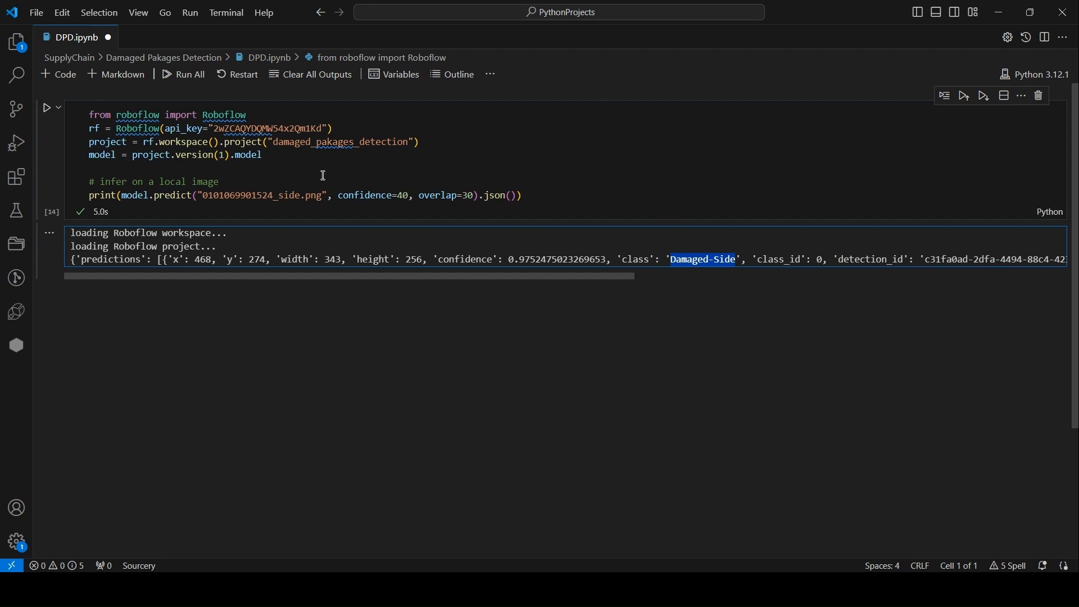
pyautogui.click(476, 200)
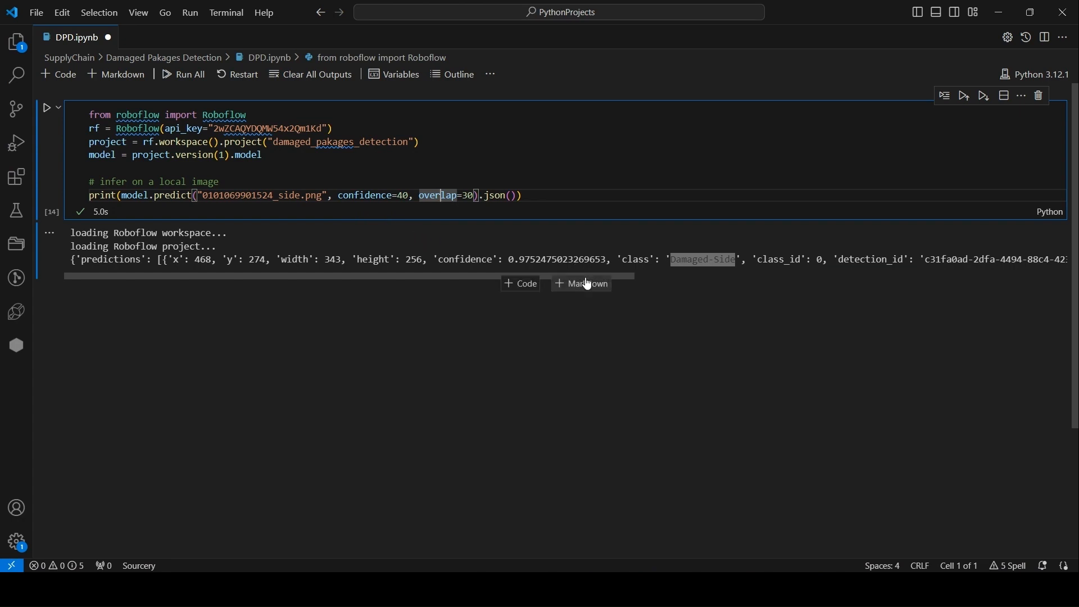
pyautogui.moveTo(214, 122)
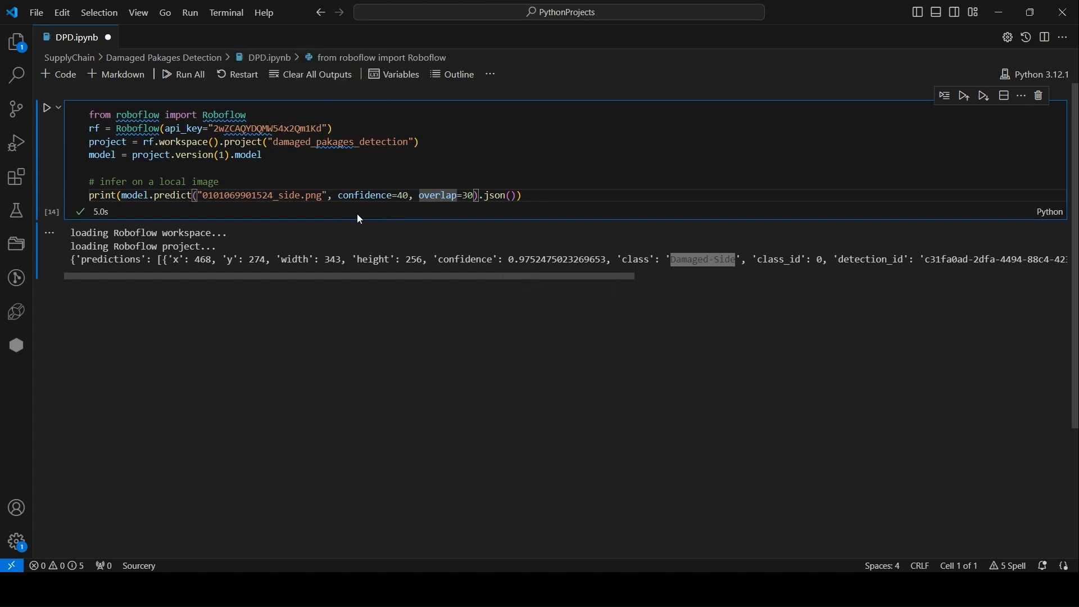